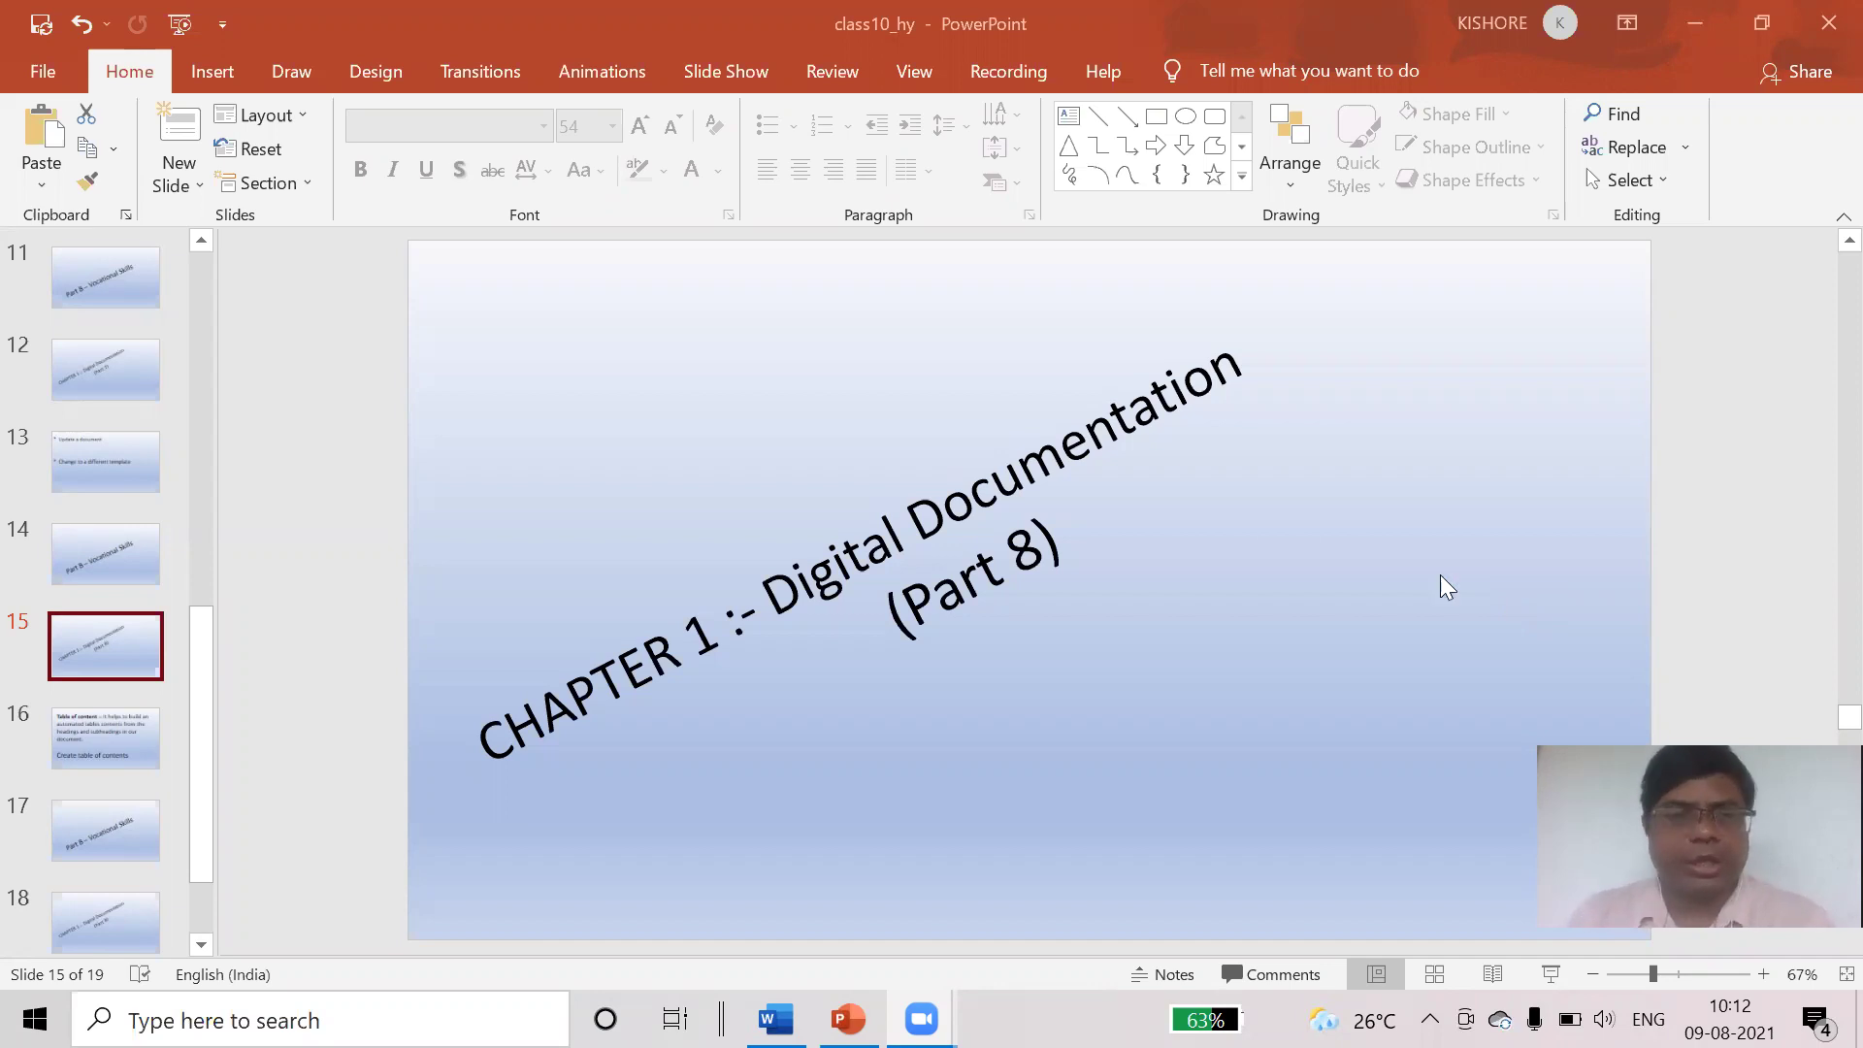
# Show slide 16, the Table of content slide, and dismiss the update notice
pyautogui.click(93, 740)
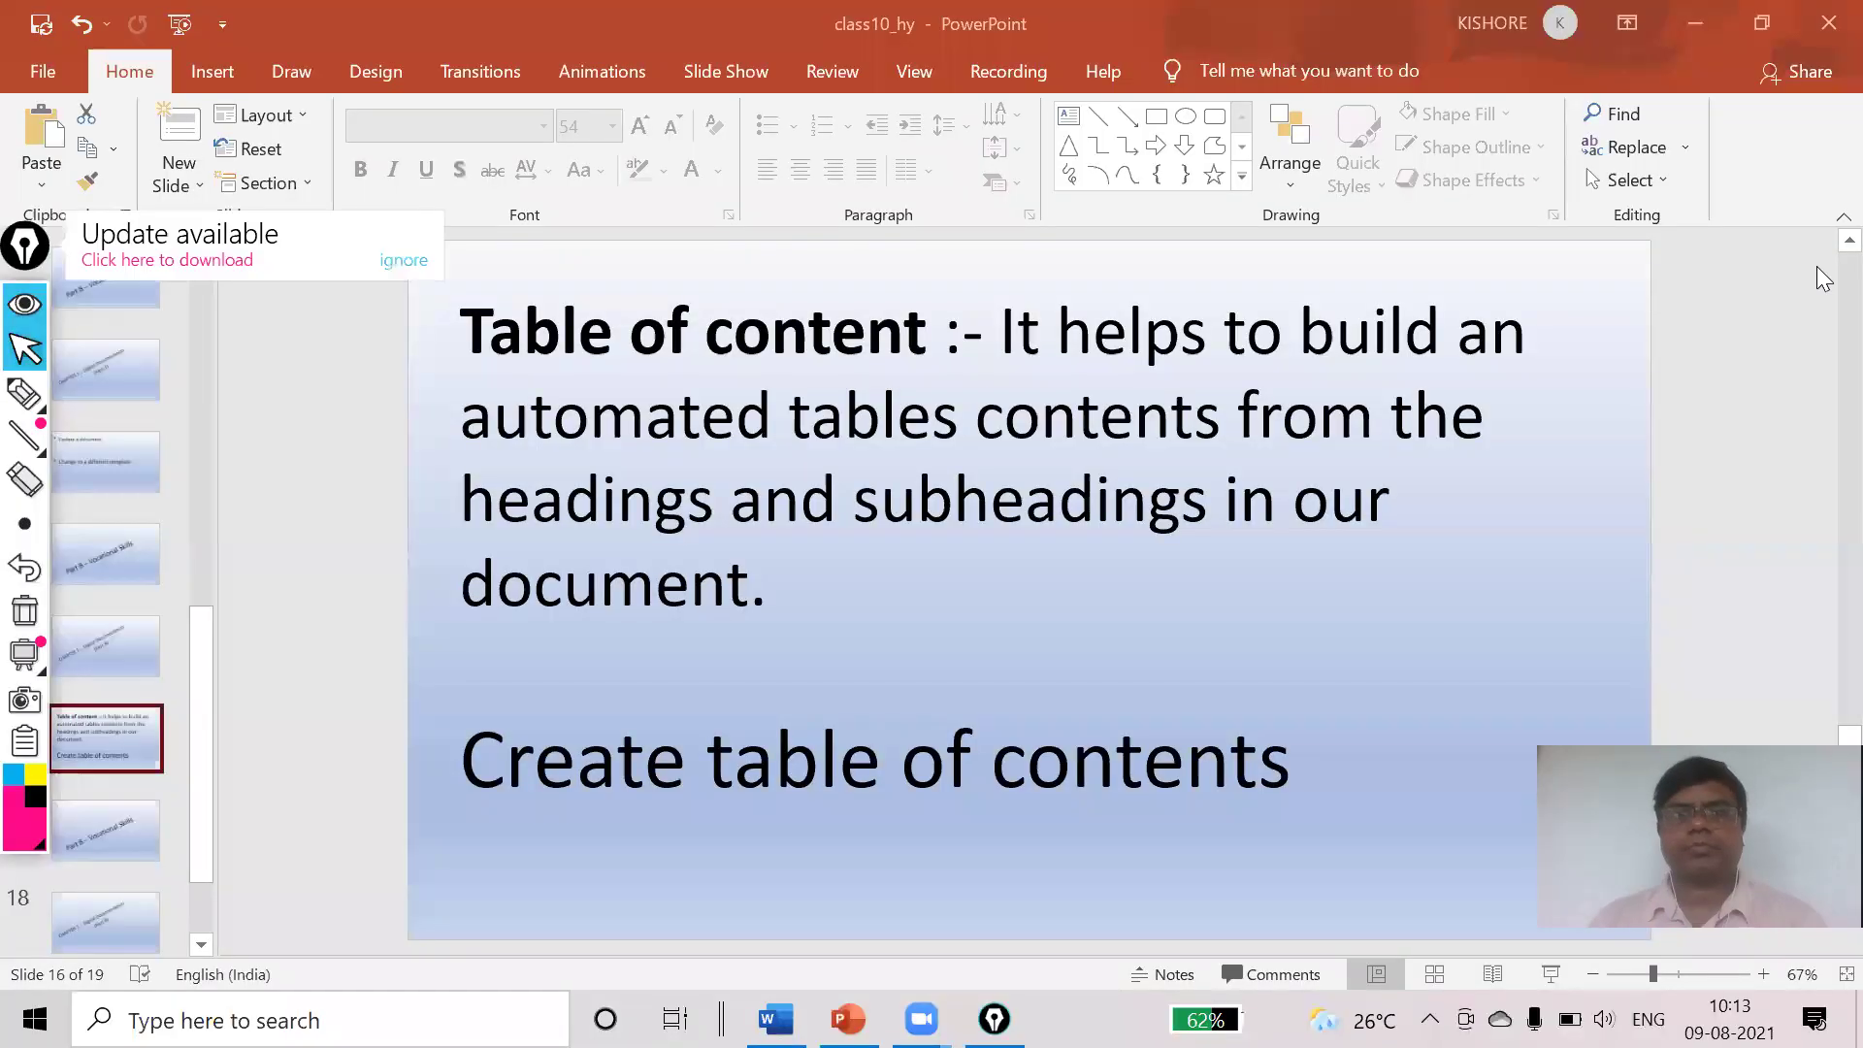
pyautogui.click(410, 260)
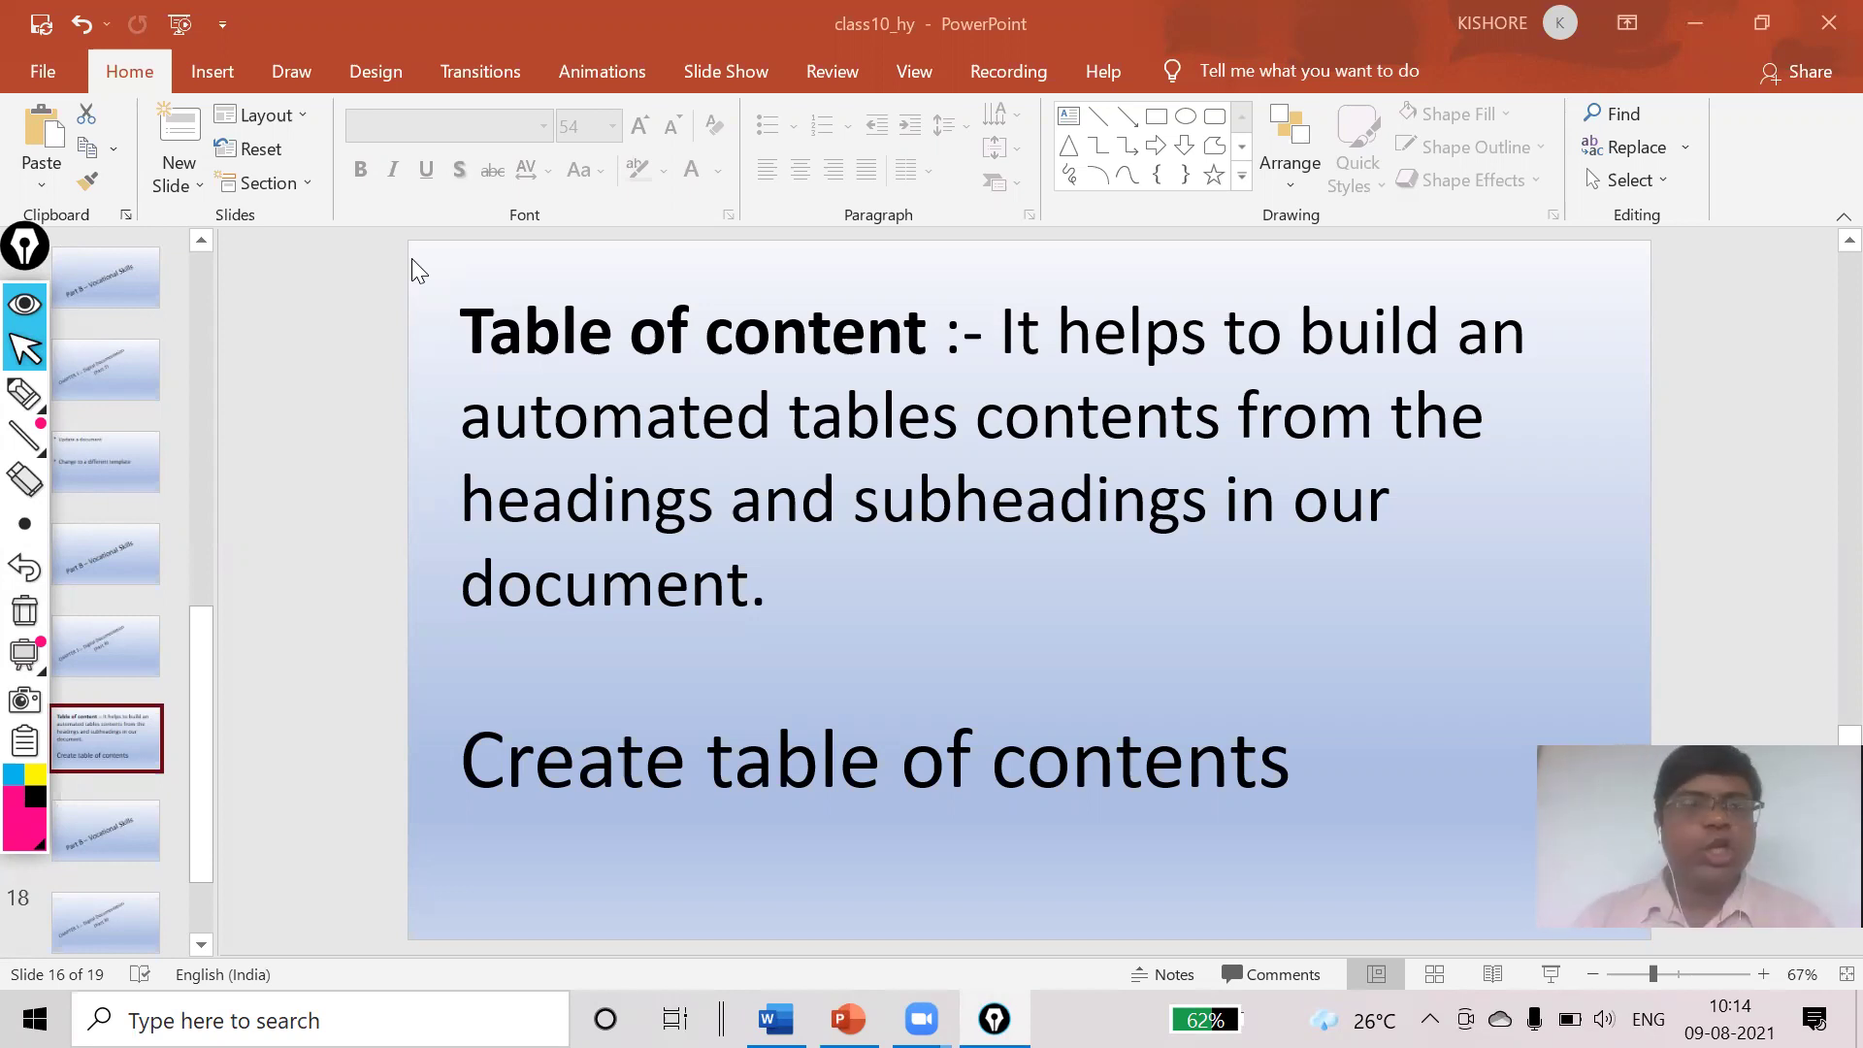
# Underline 'helps to build an' on the Table of content slide in pink ink
pyautogui.click(25, 393)
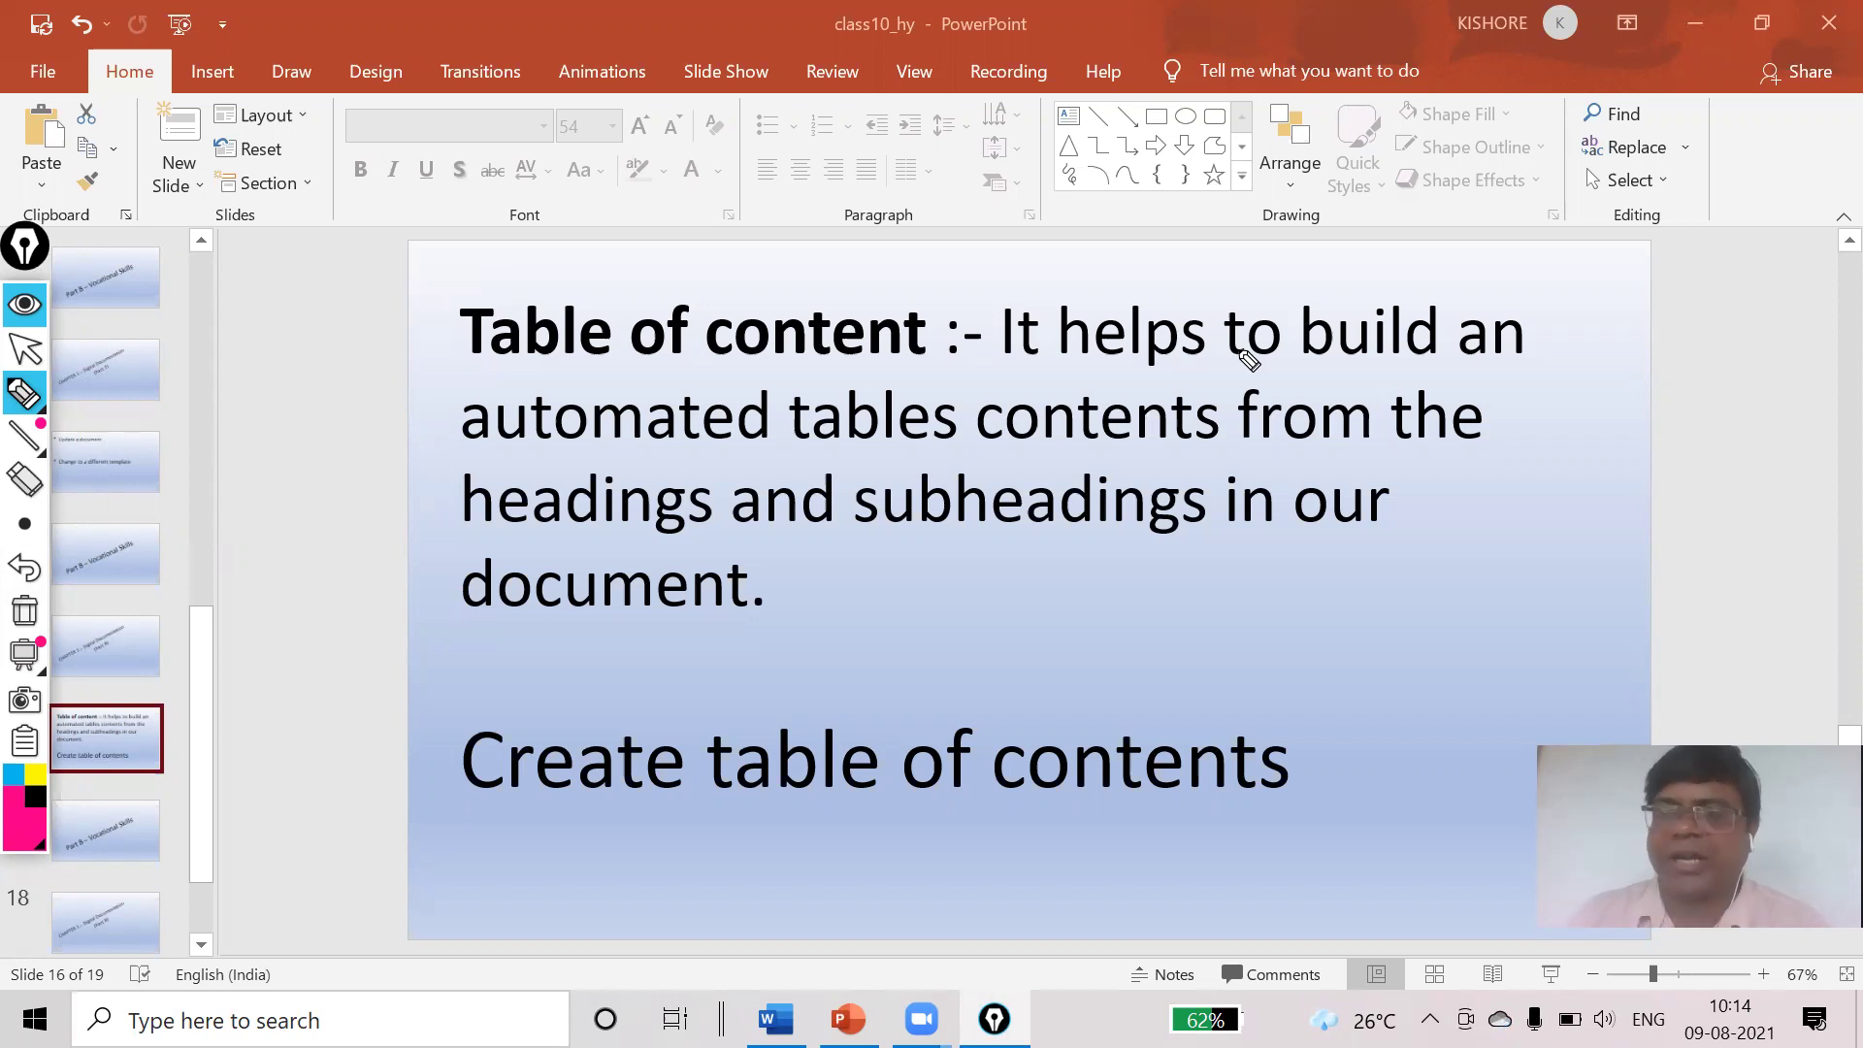
pyautogui.moveTo(1016, 372); pyautogui.dragTo(1496, 380)
# Underline the remaining definition lines in pink and write 'T.u' in the margin
pyautogui.moveTo(439, 464); pyautogui.dragTo(939, 475)
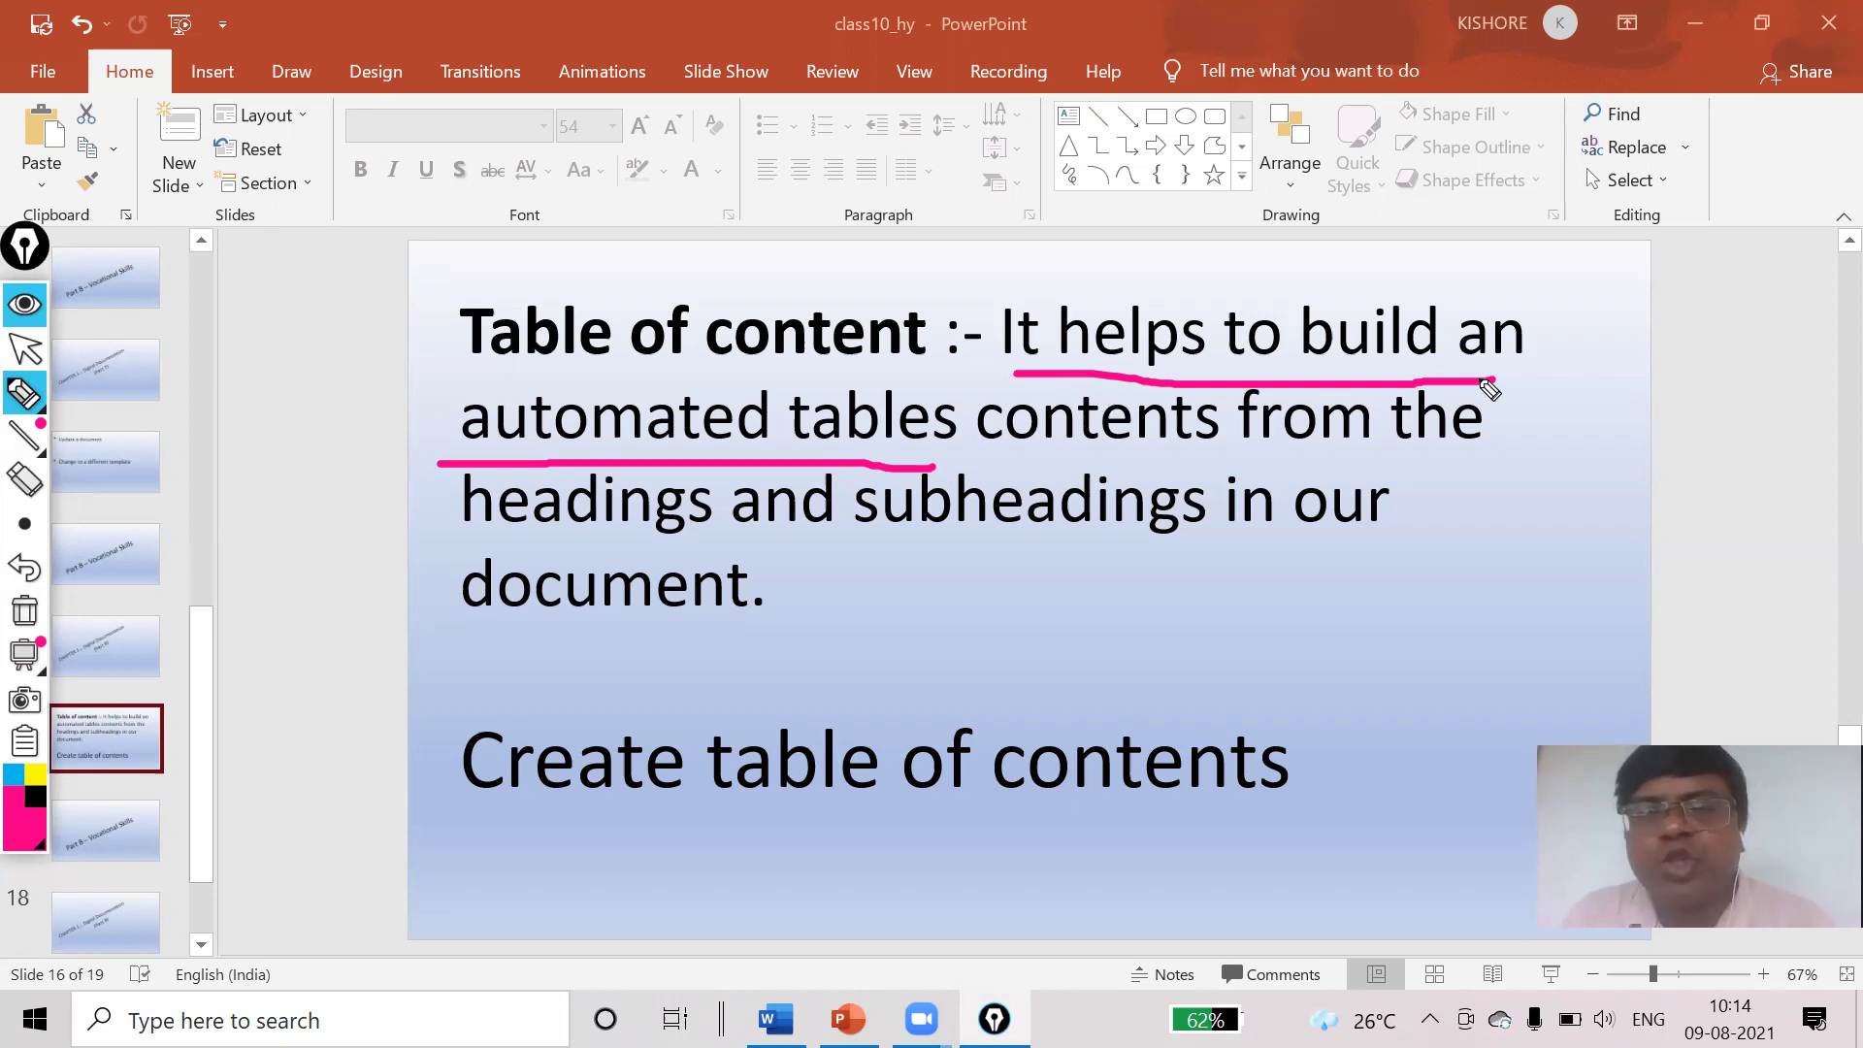
pyautogui.moveTo(917, 469)
pyautogui.mouseDown()
pyautogui.moveTo(1301, 470)
pyautogui.moveTo(1502, 443)
pyautogui.mouseUp()
pyautogui.moveTo(463, 533)
pyautogui.mouseDown()
pyautogui.moveTo(1223, 579)
pyautogui.moveTo(1383, 539)
pyautogui.mouseUp()
pyautogui.moveTo(495, 636); pyautogui.dragTo(811, 622)
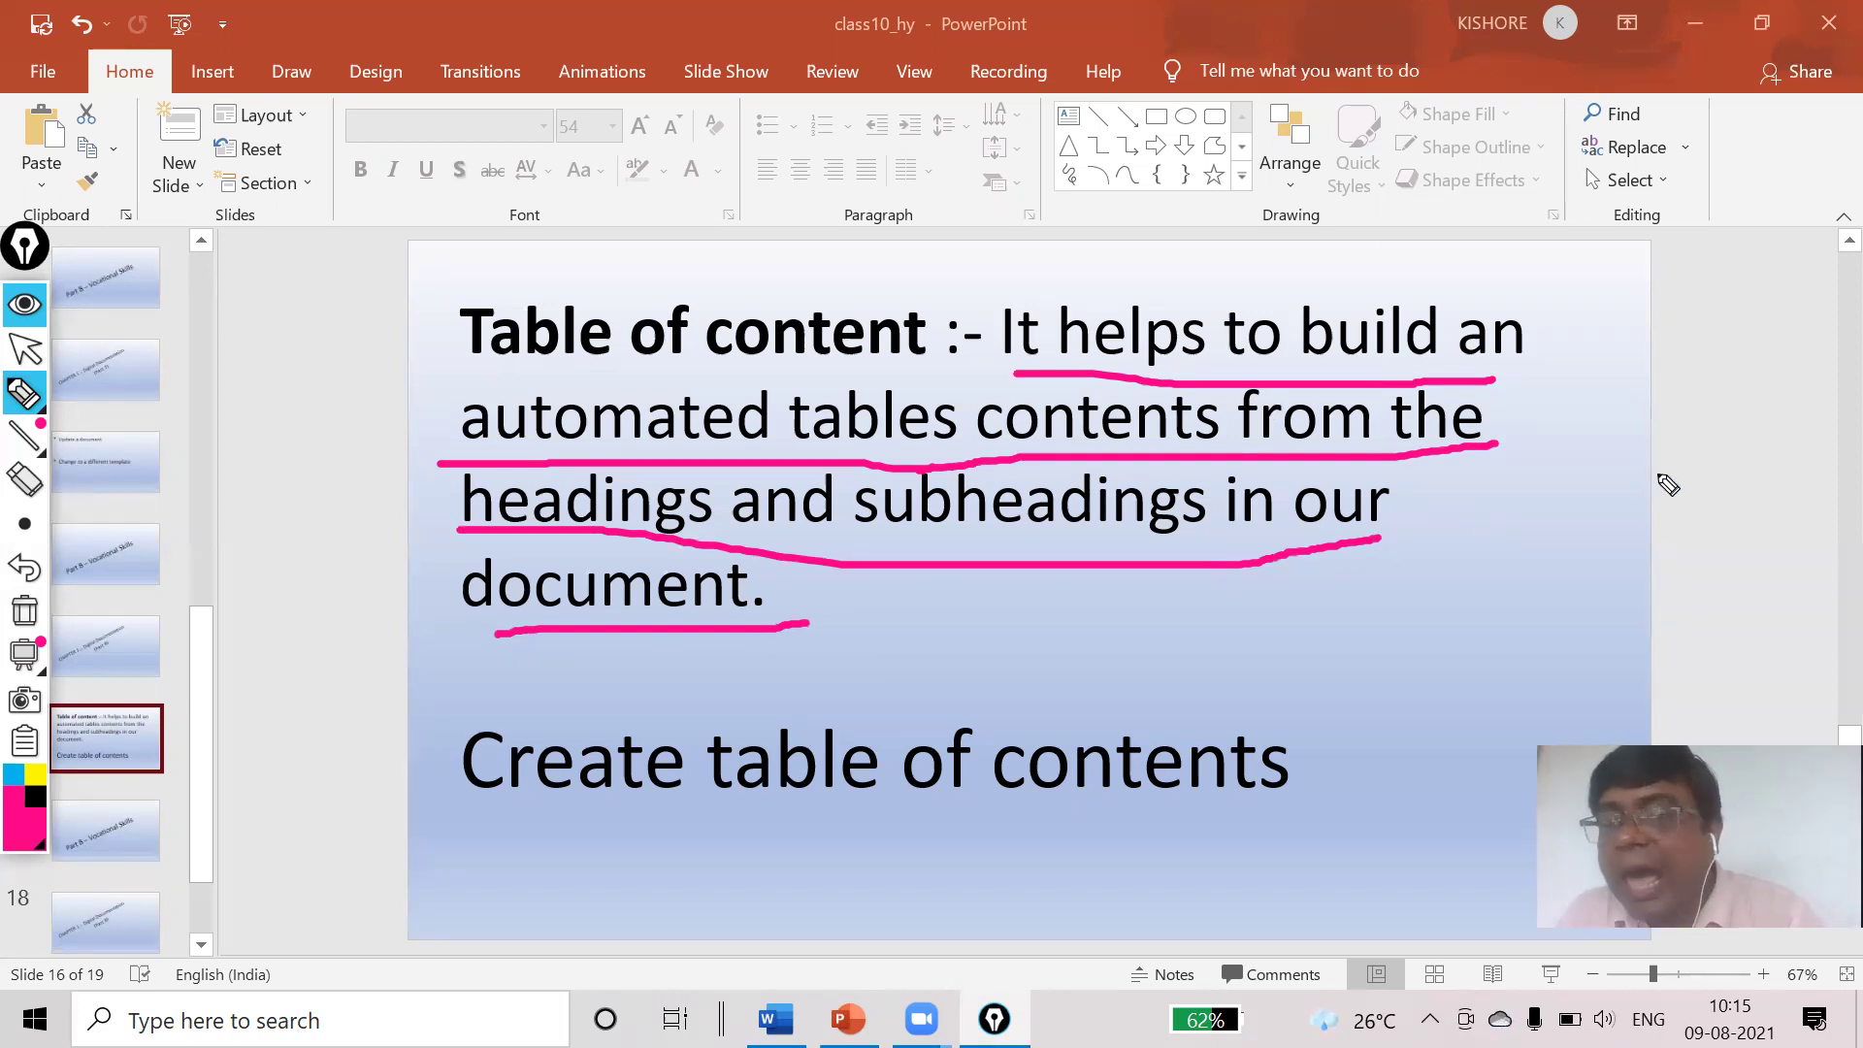
pyautogui.moveTo(1607, 382)
pyautogui.mouseDown()
pyautogui.moveTo(1700, 378)
pyautogui.moveTo(1652, 410)
pyautogui.moveTo(1653, 444)
pyautogui.moveTo(1728, 411)
pyautogui.moveTo(1768, 423)
pyautogui.moveTo(1752, 448)
pyautogui.moveTo(1735, 444)
pyautogui.moveTo(1786, 388)
pyautogui.mouseUp()
pyautogui.click(1674, 438)
# Draw two branching arrows from the label, marked 'S.S' and 'A.', in pink ink
pyautogui.moveTo(1774, 427)
pyautogui.mouseDown()
pyautogui.moveTo(1758, 470)
pyautogui.moveTo(1702, 511)
pyautogui.moveTo(1521, 540)
pyautogui.moveTo(1502, 620)
pyautogui.moveTo(1543, 580)
pyautogui.mouseUp()
pyautogui.moveTo(1419, 671)
pyautogui.mouseDown()
pyautogui.moveTo(1441, 726)
pyautogui.moveTo(1393, 738)
pyautogui.mouseUp()
pyautogui.click(1463, 706)
pyautogui.moveTo(1544, 648)
pyautogui.mouseDown()
pyautogui.moveTo(1527, 653)
pyautogui.moveTo(1529, 712)
pyautogui.mouseUp()
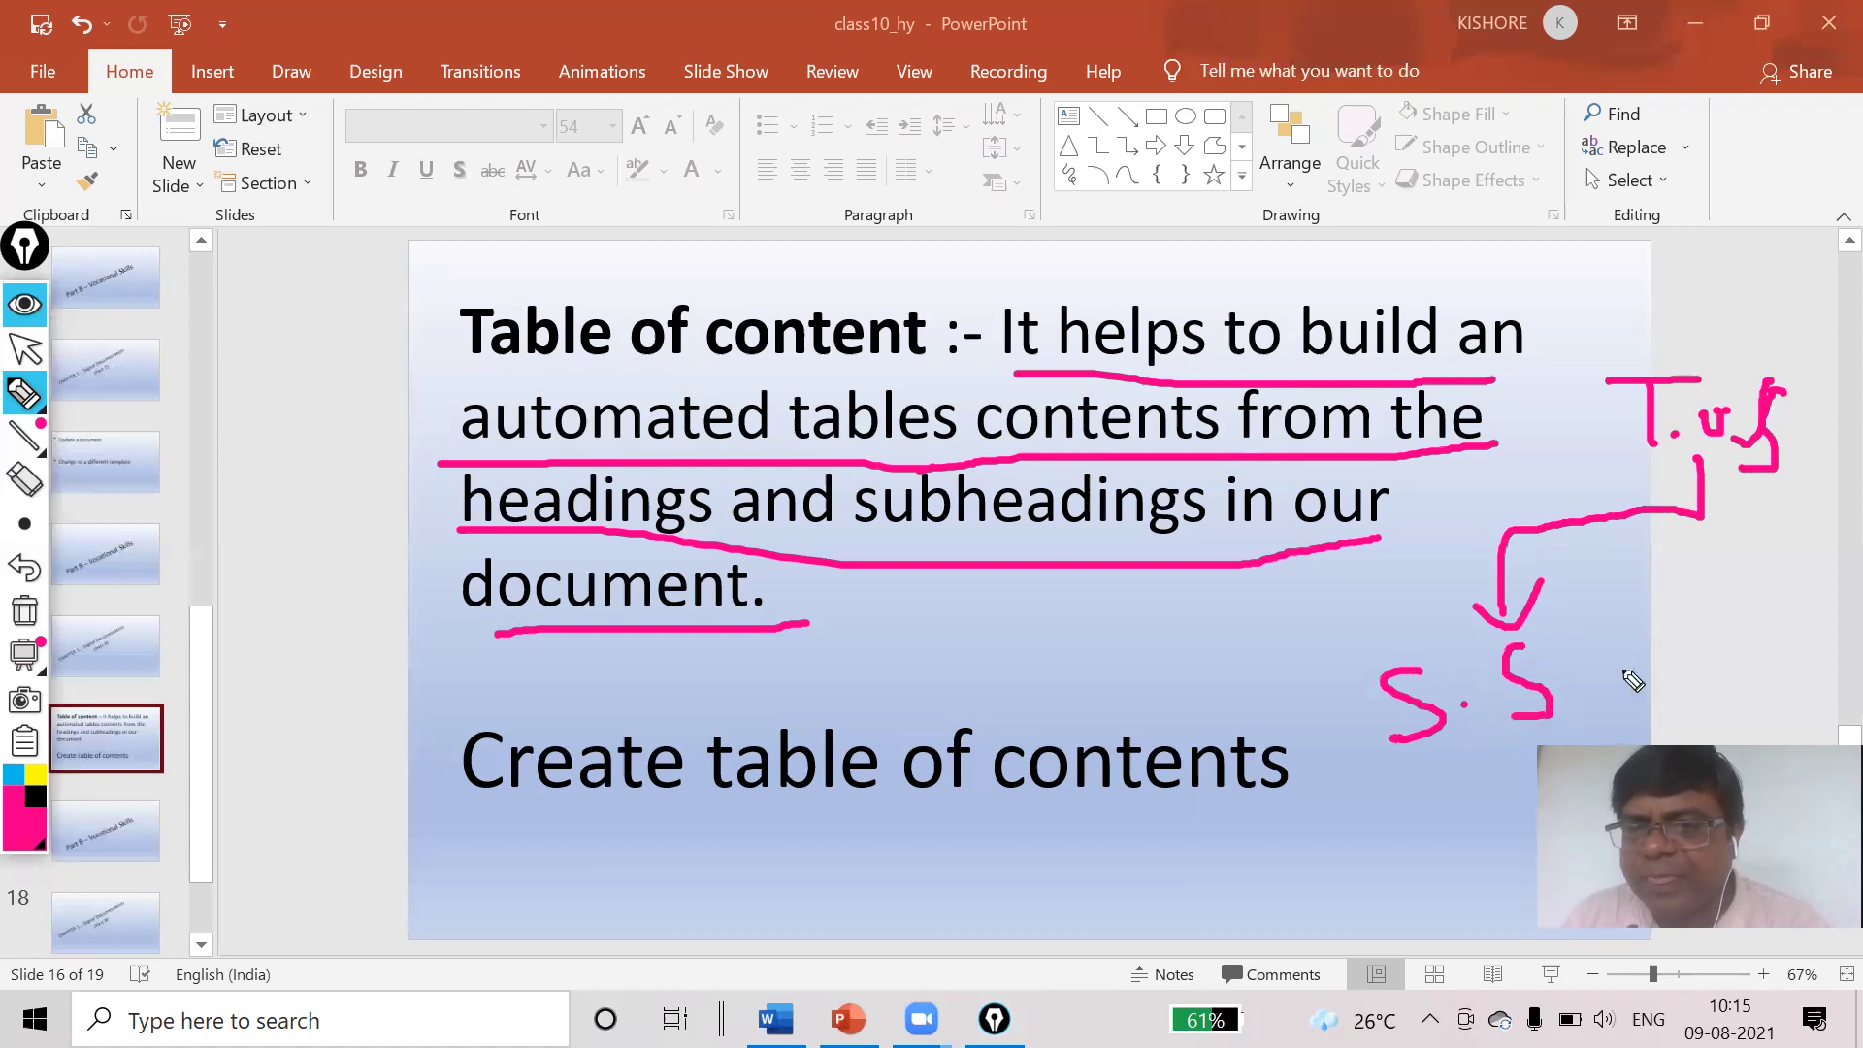
pyautogui.moveTo(1701, 512)
pyautogui.mouseDown()
pyautogui.moveTo(1778, 619)
pyautogui.moveTo(1800, 594)
pyautogui.mouseUp()
pyautogui.moveTo(1728, 717)
pyautogui.mouseDown()
pyautogui.moveTo(1739, 654)
pyautogui.moveTo(1760, 695)
pyautogui.moveTo(1817, 668)
pyautogui.moveTo(1798, 693)
pyautogui.mouseUp()
pyautogui.click(1783, 670)
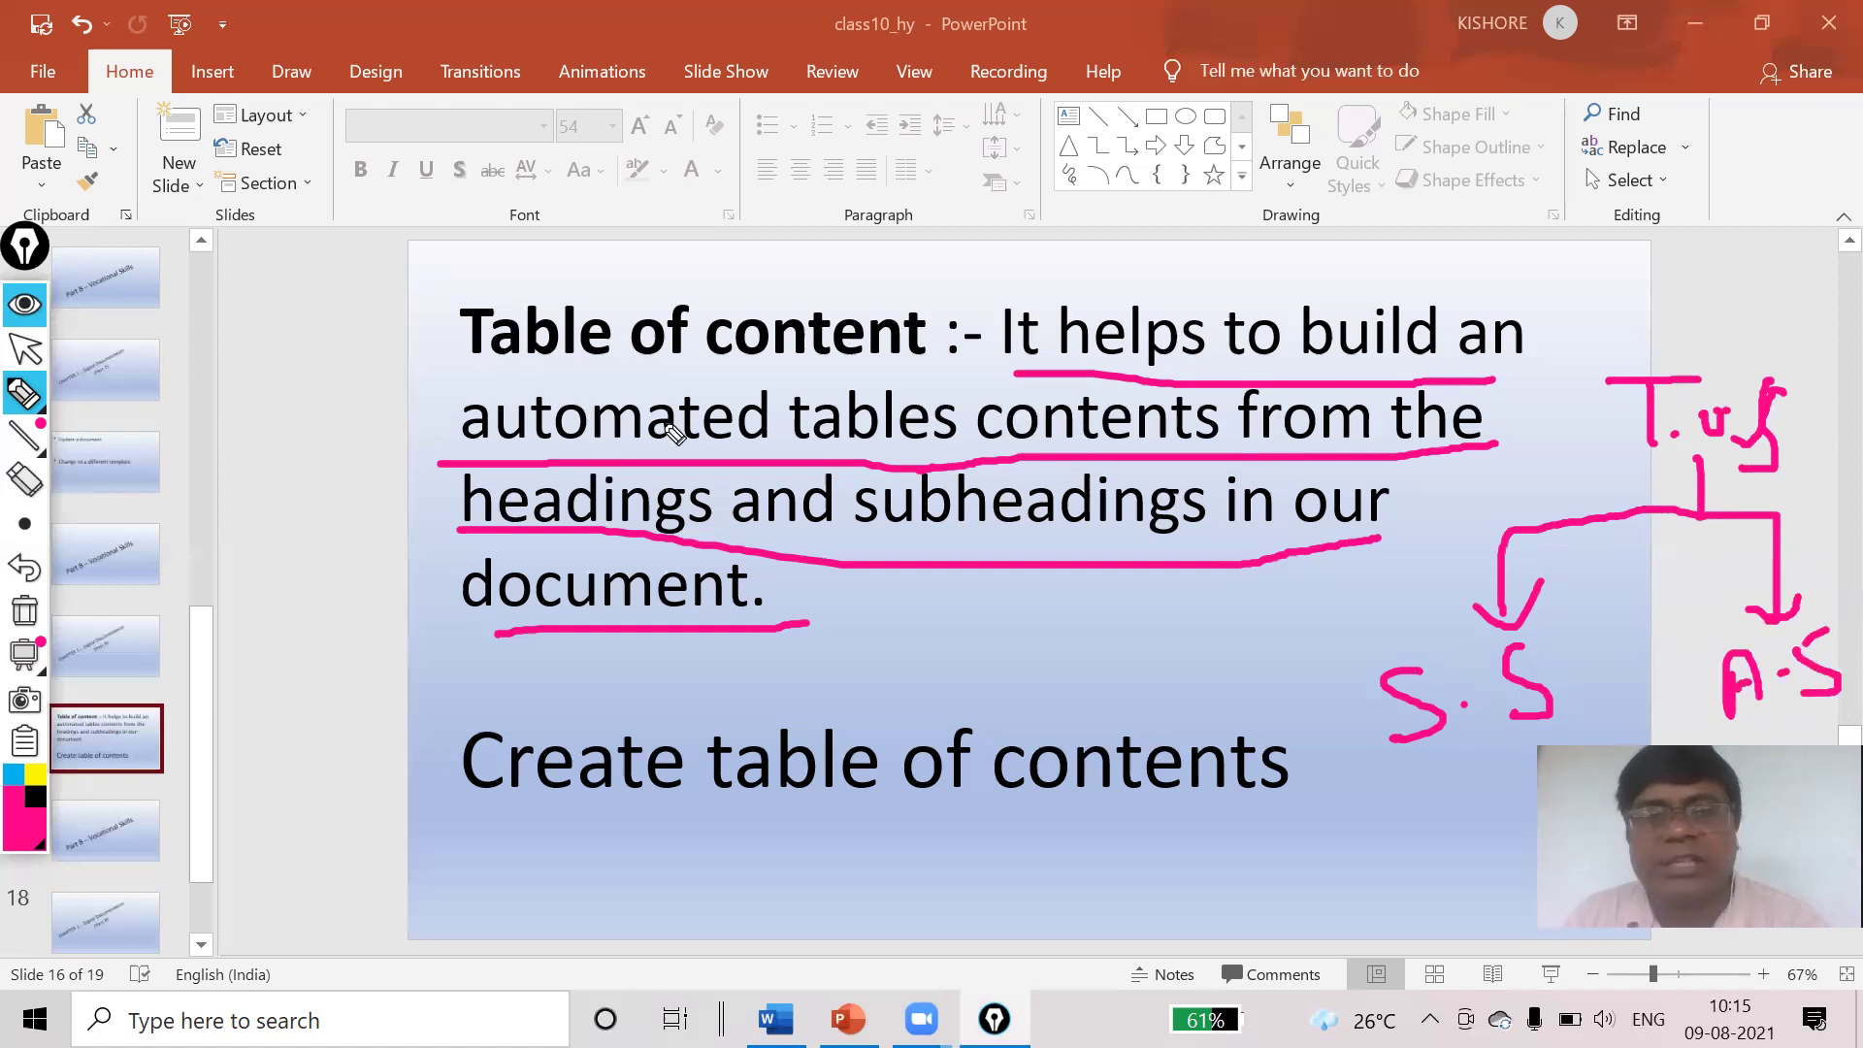
# Circle the T.u.f, S.S and A.S labels in cyan, adding a line and a '2'
pyautogui.click(13, 775)
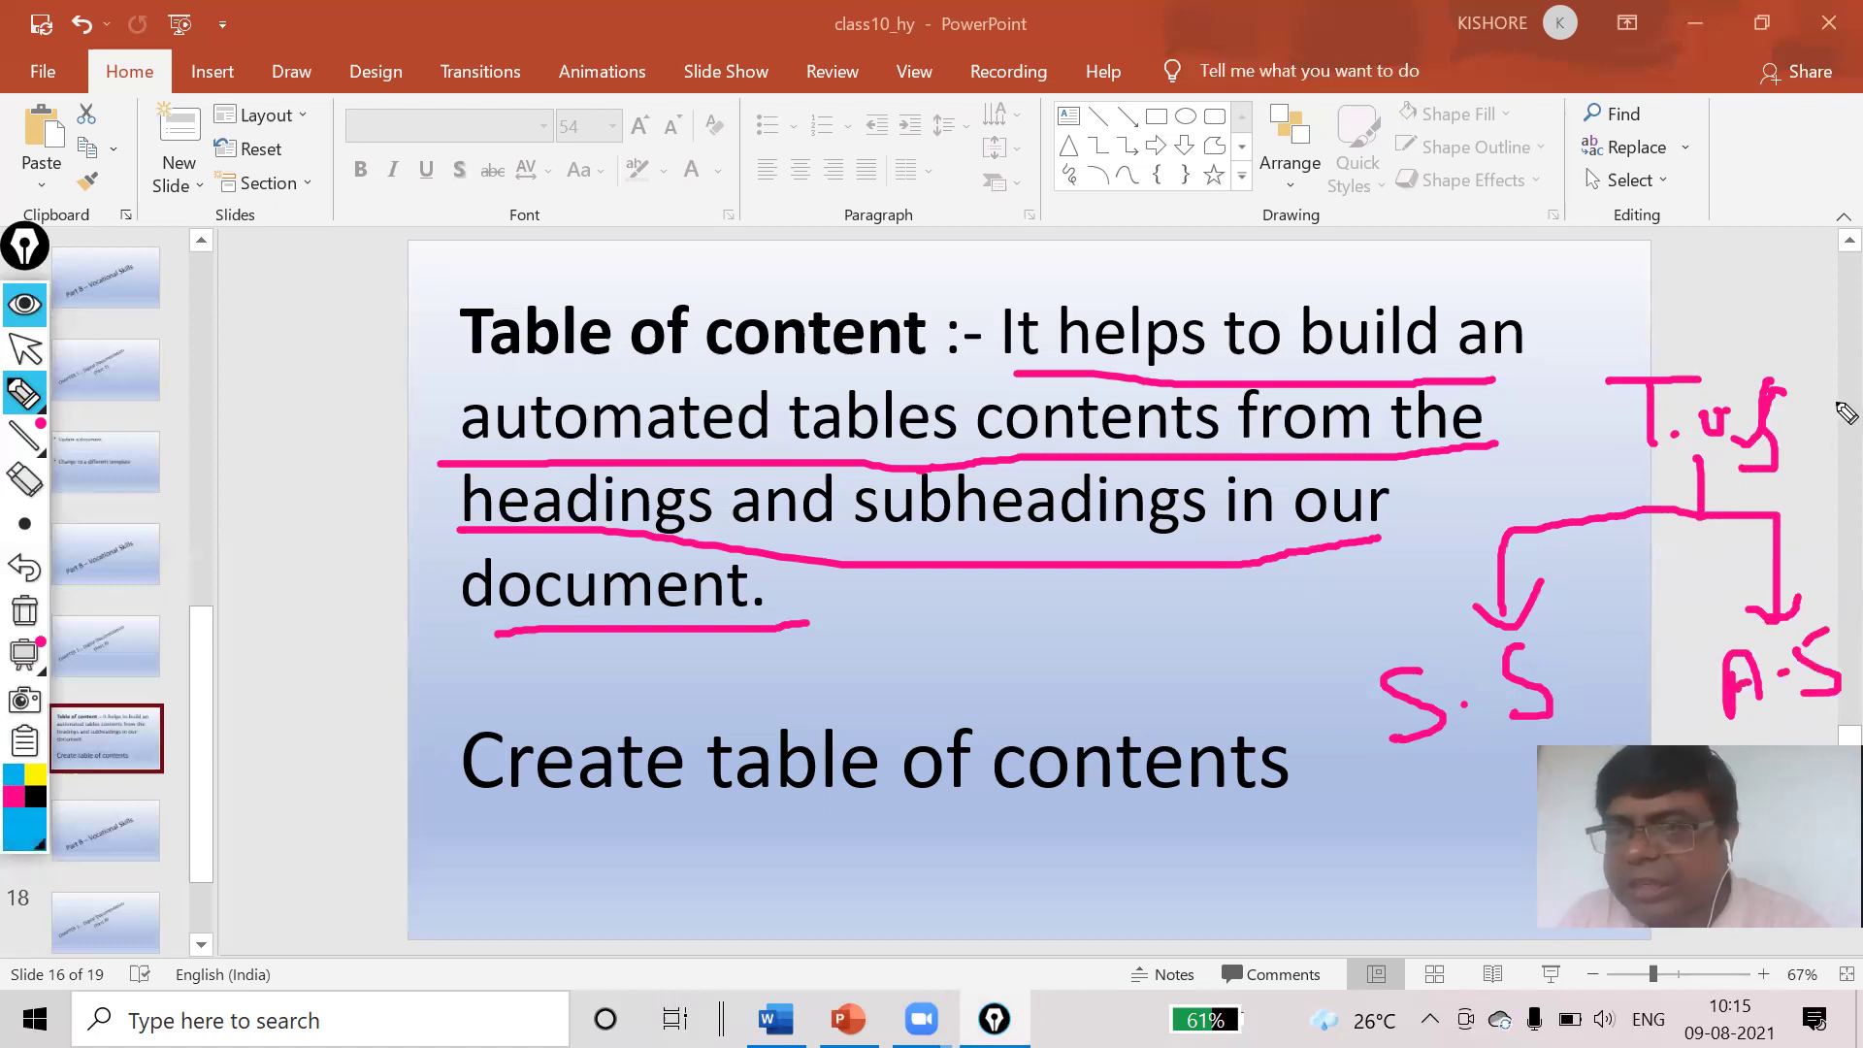
pyautogui.moveTo(1786, 357)
pyautogui.mouseDown()
pyautogui.moveTo(1660, 541)
pyautogui.moveTo(1796, 364)
pyautogui.moveTo(1747, 217)
pyautogui.mouseUp()
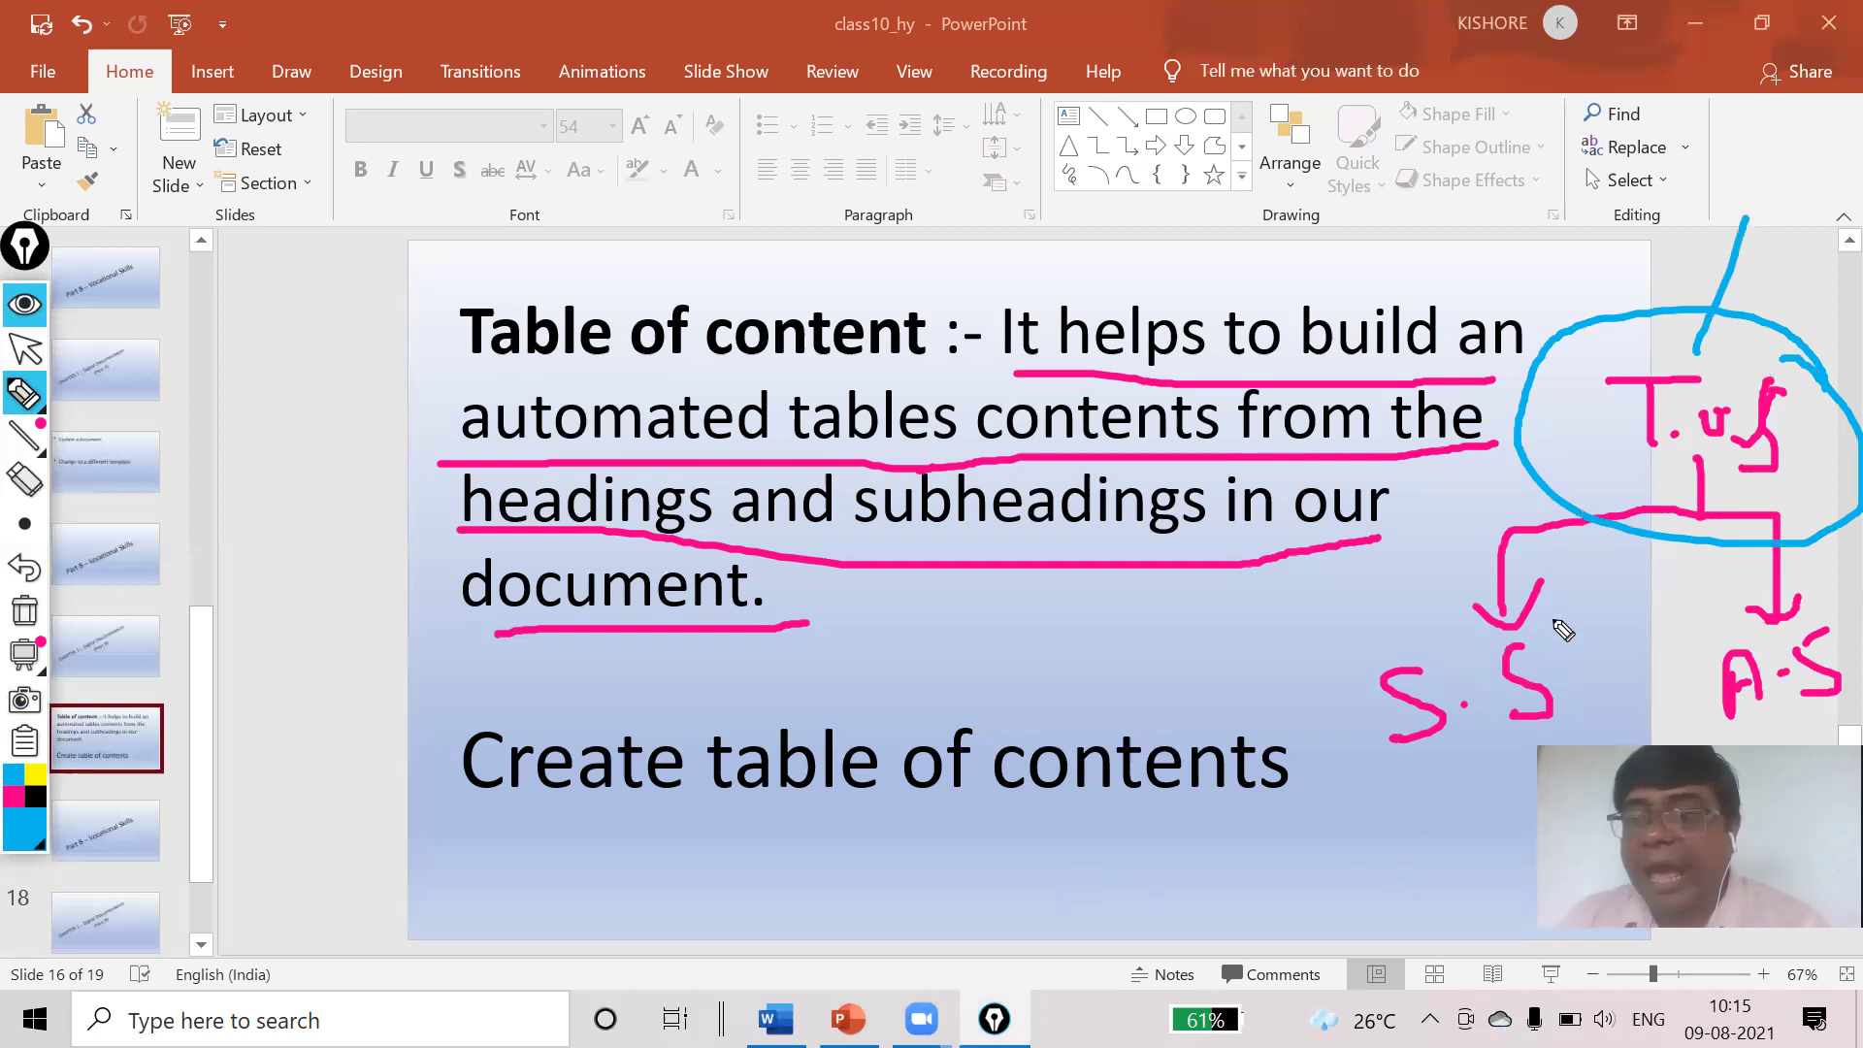
pyautogui.moveTo(1574, 618)
pyautogui.mouseDown()
pyautogui.moveTo(1343, 657)
pyautogui.moveTo(1596, 691)
pyautogui.moveTo(1565, 642)
pyautogui.mouseUp()
pyautogui.moveTo(1844, 663)
pyautogui.mouseDown()
pyautogui.moveTo(1705, 652)
pyautogui.moveTo(1849, 714)
pyautogui.moveTo(1852, 659)
pyautogui.mouseUp()
pyautogui.moveTo(1529, 858); pyautogui.dragTo(1451, 781)
pyautogui.moveTo(1366, 924)
pyautogui.mouseDown()
pyautogui.moveTo(1417, 904)
pyautogui.moveTo(1509, 929)
pyautogui.mouseUp()
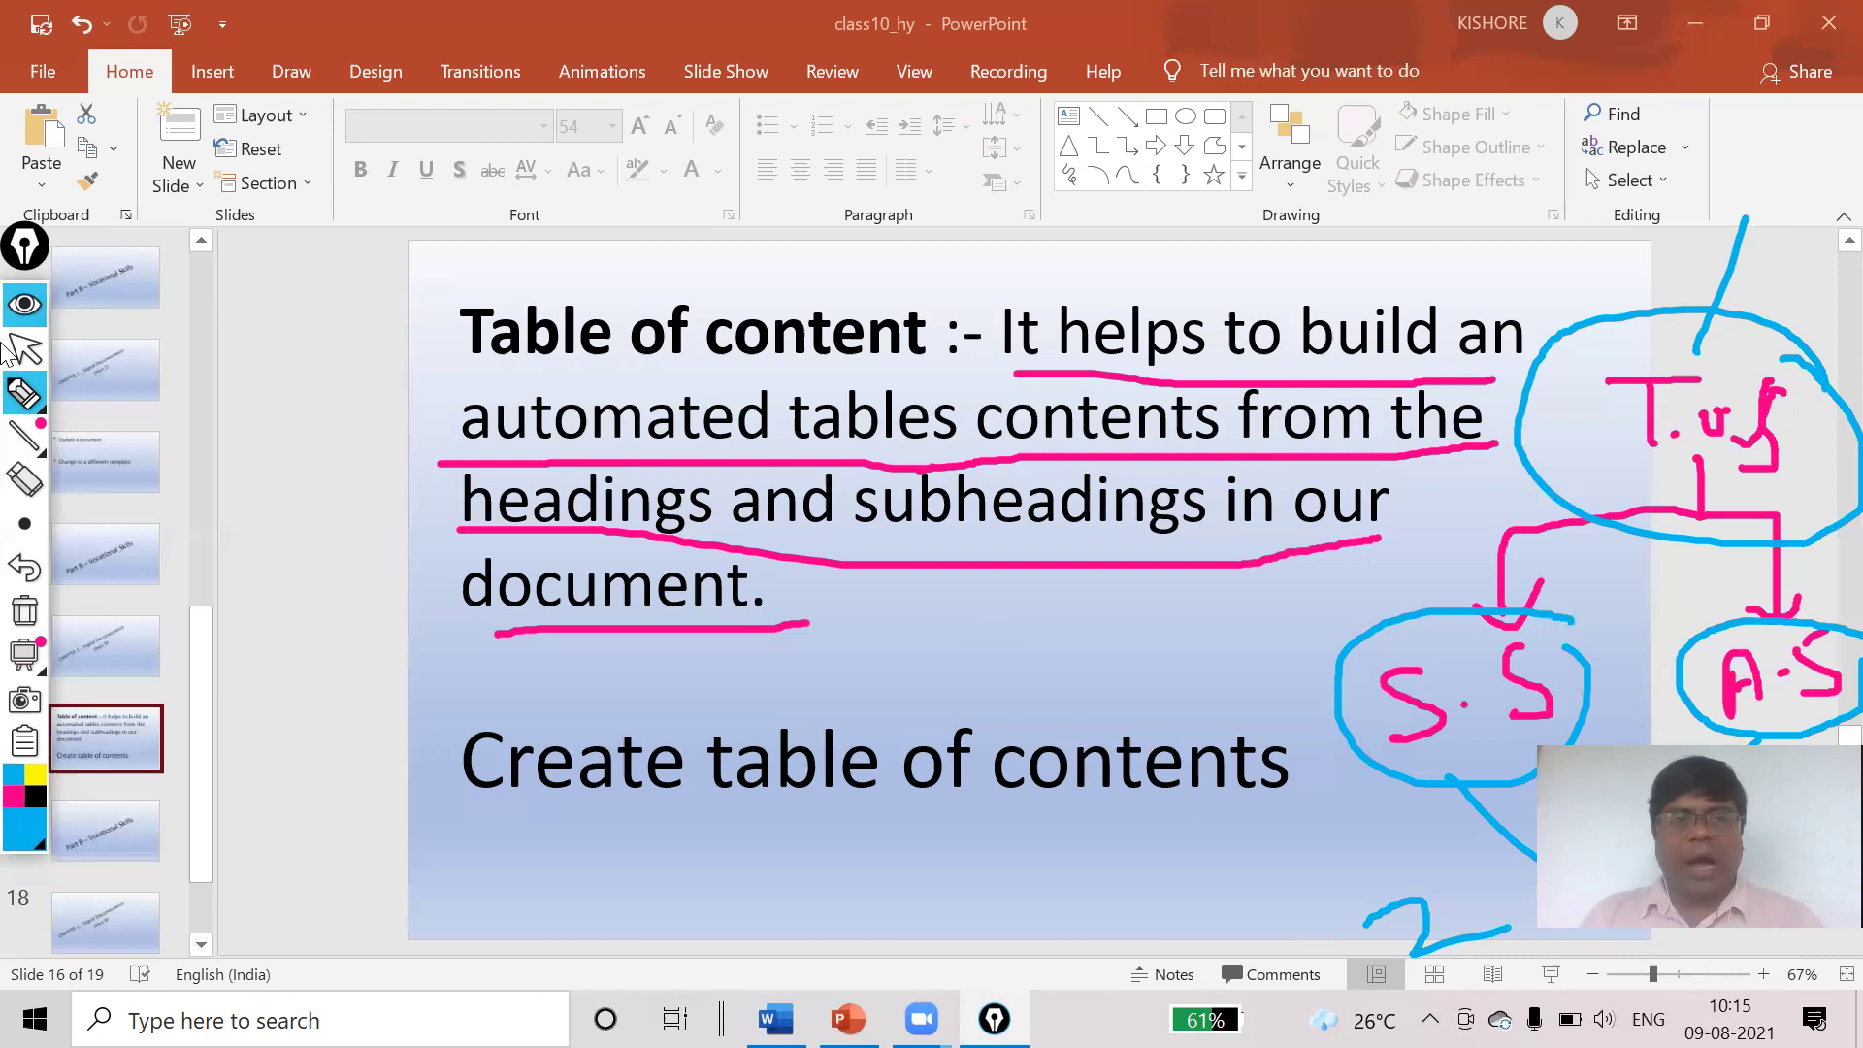
# Erase all ink from the slide and minimize PowerPoint
pyautogui.click(24, 349)
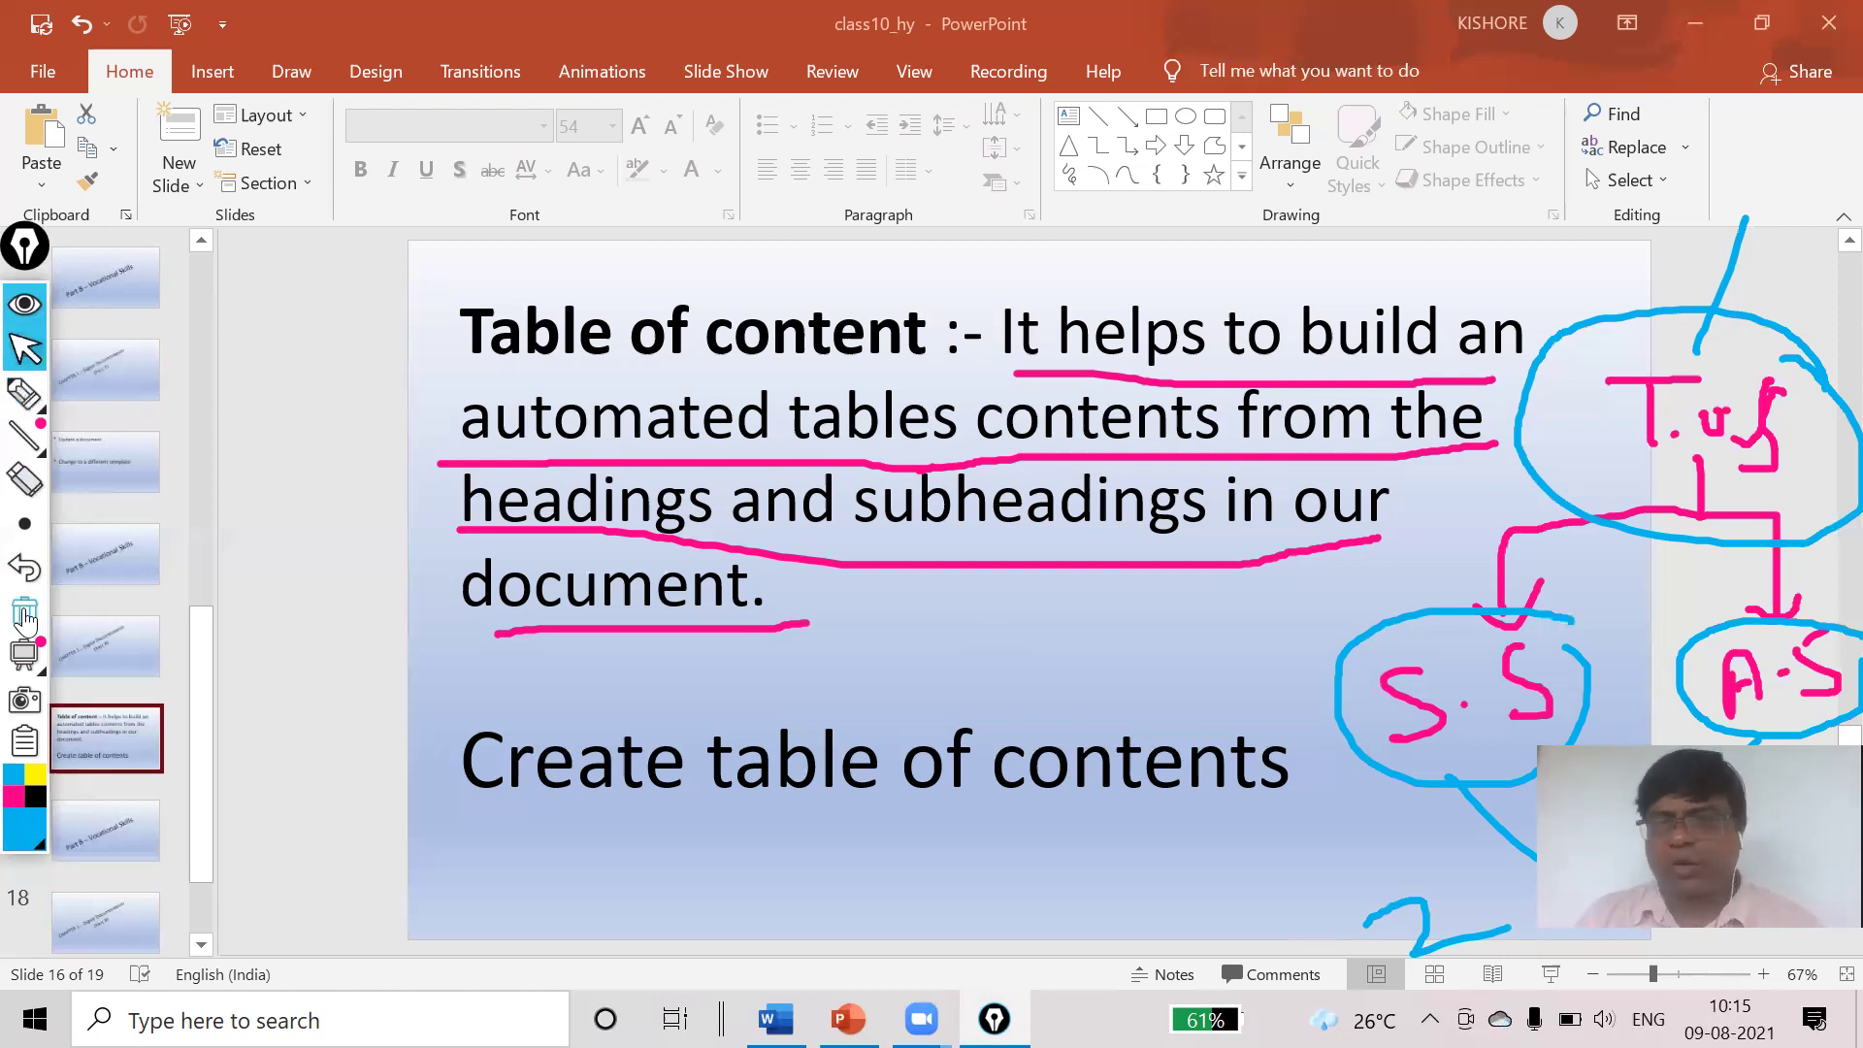
pyautogui.click(25, 613)
pyautogui.click(1694, 27)
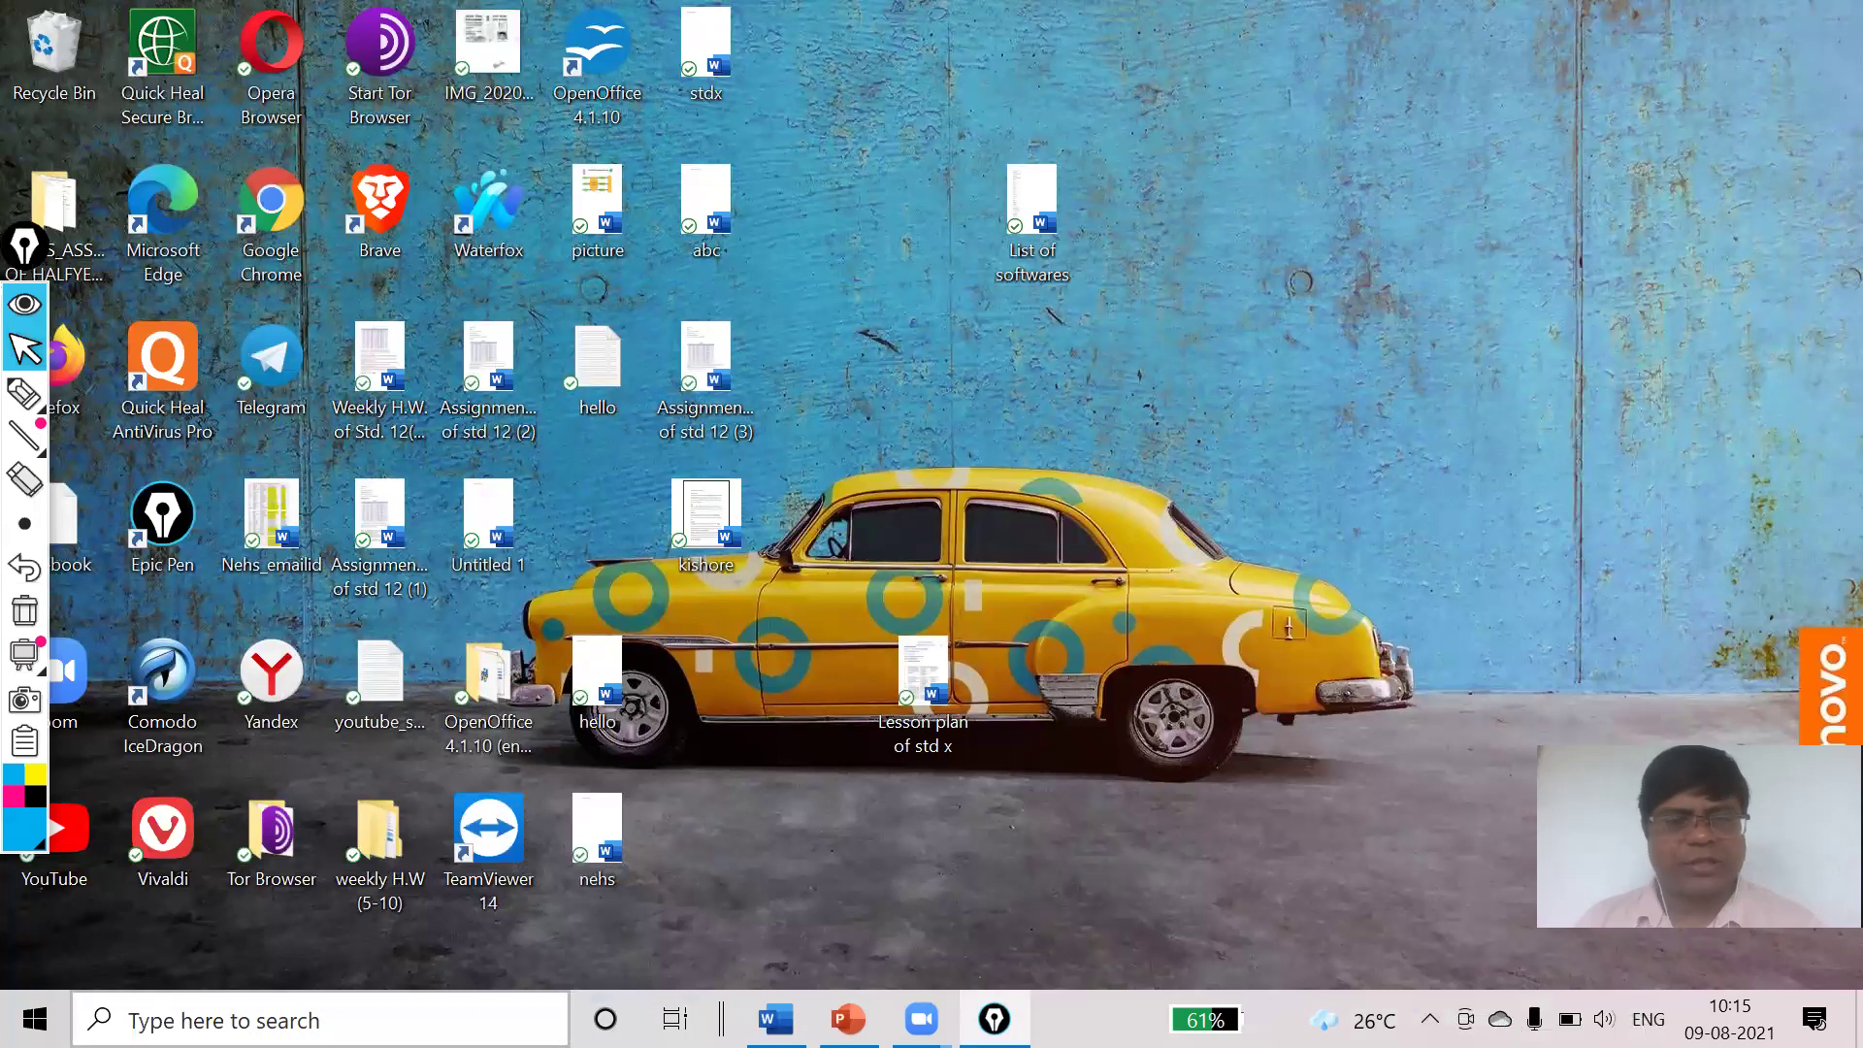
# Launch OpenOffice through a Windows search for 'open office' and create a new text document
pyautogui.click(437, 1000)
pyautogui.write('open')
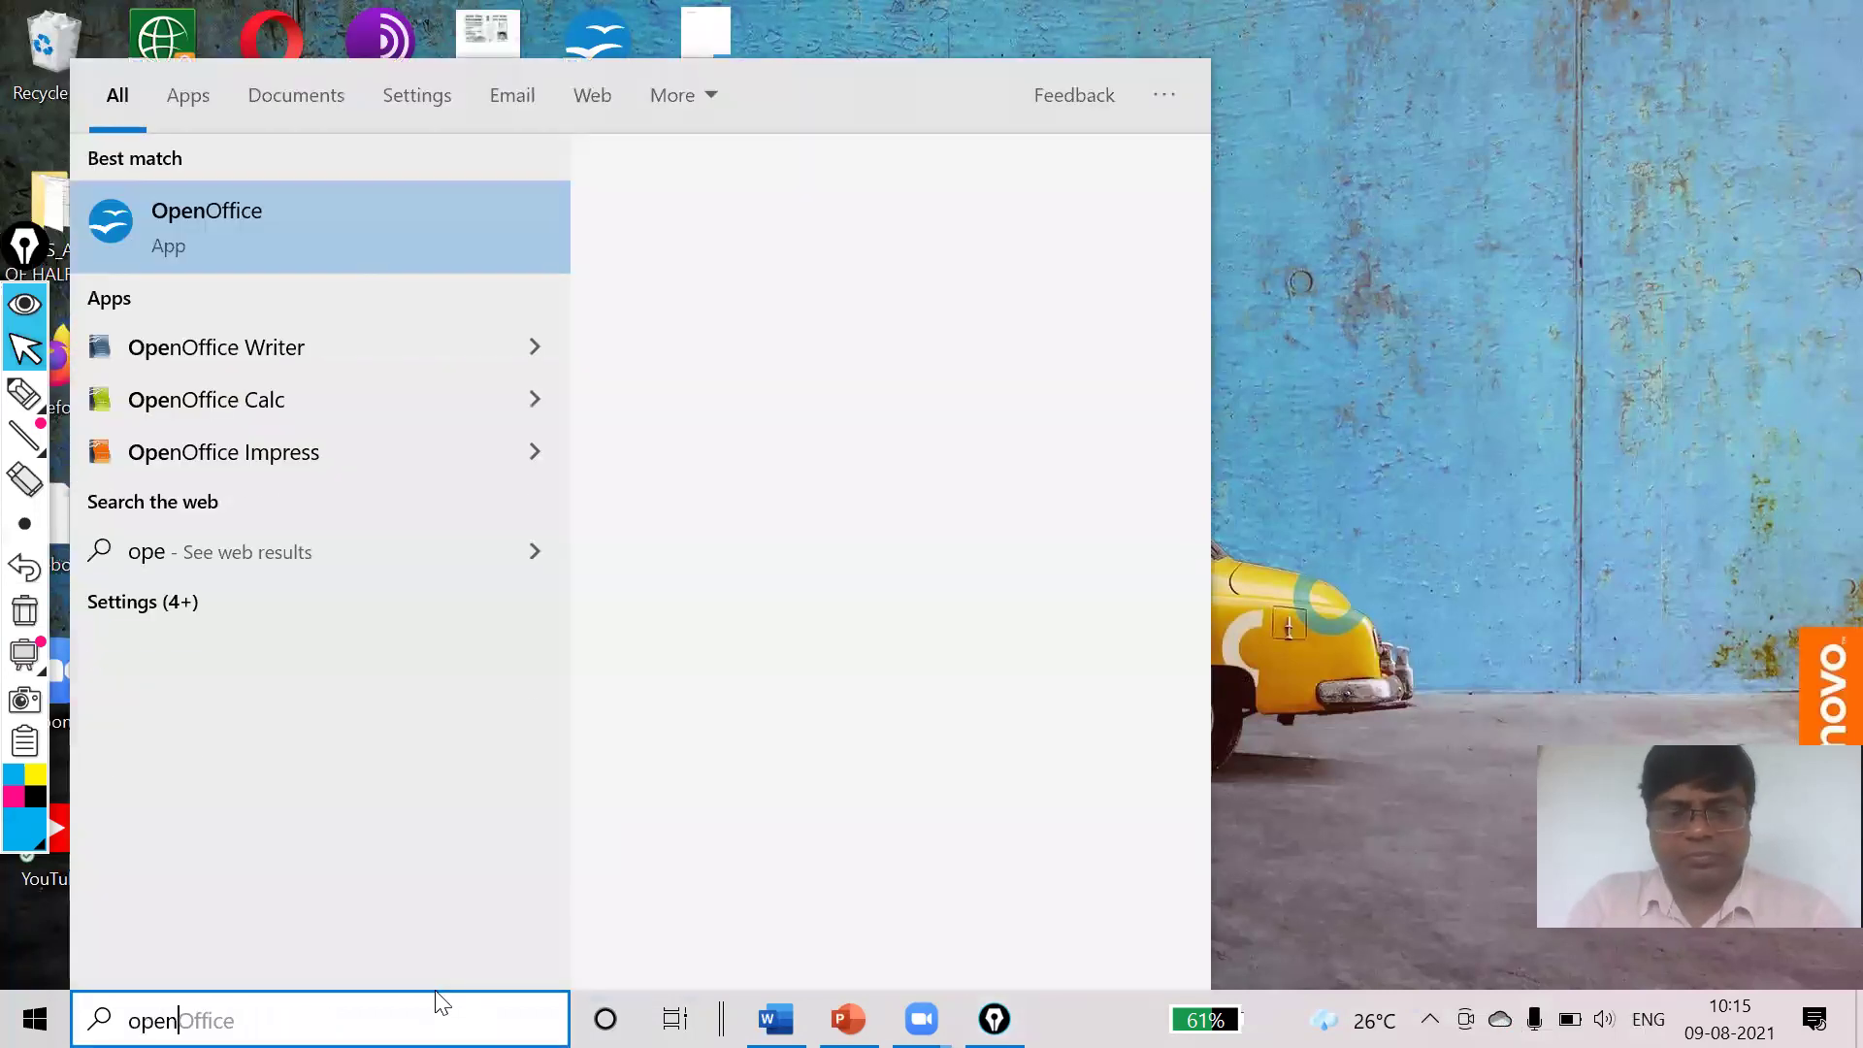
pyautogui.write(' g')
pyautogui.press('BackSpace')
pyautogui.write('of')
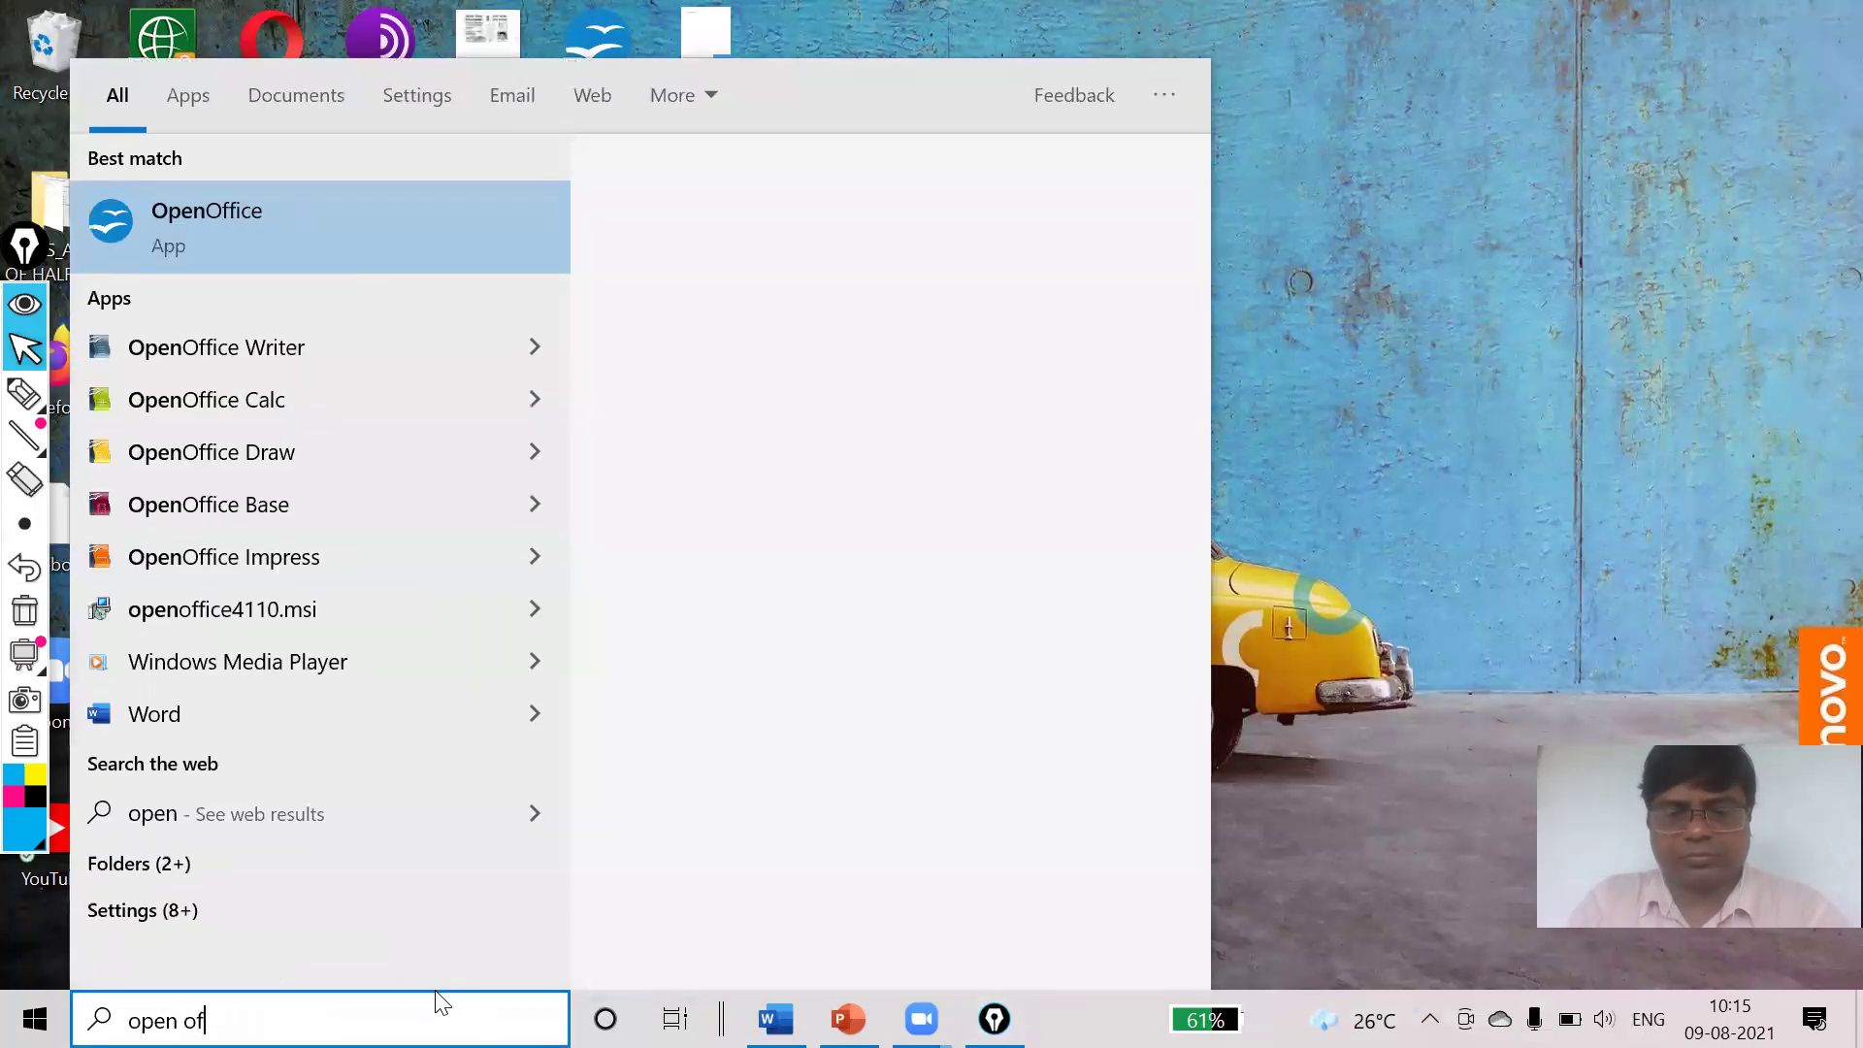
pyautogui.write('fice')
pyautogui.click(266, 209)
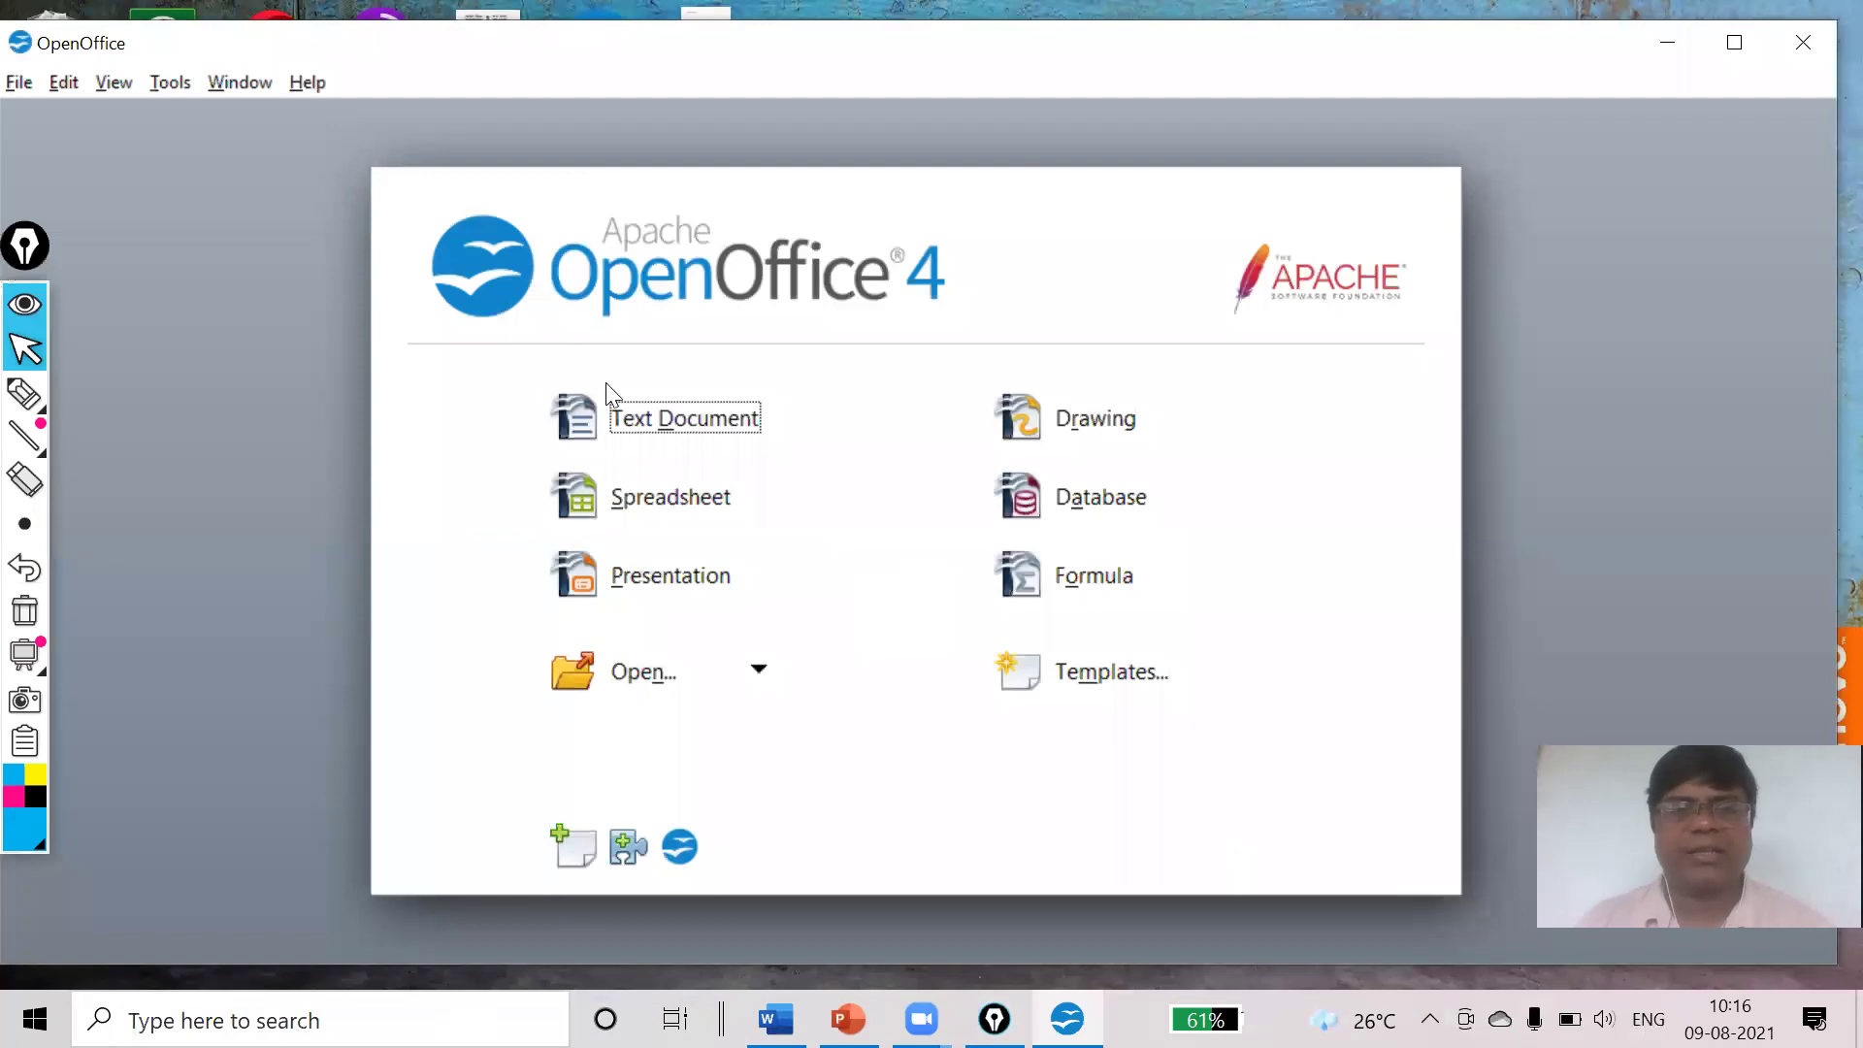
pyautogui.click(625, 427)
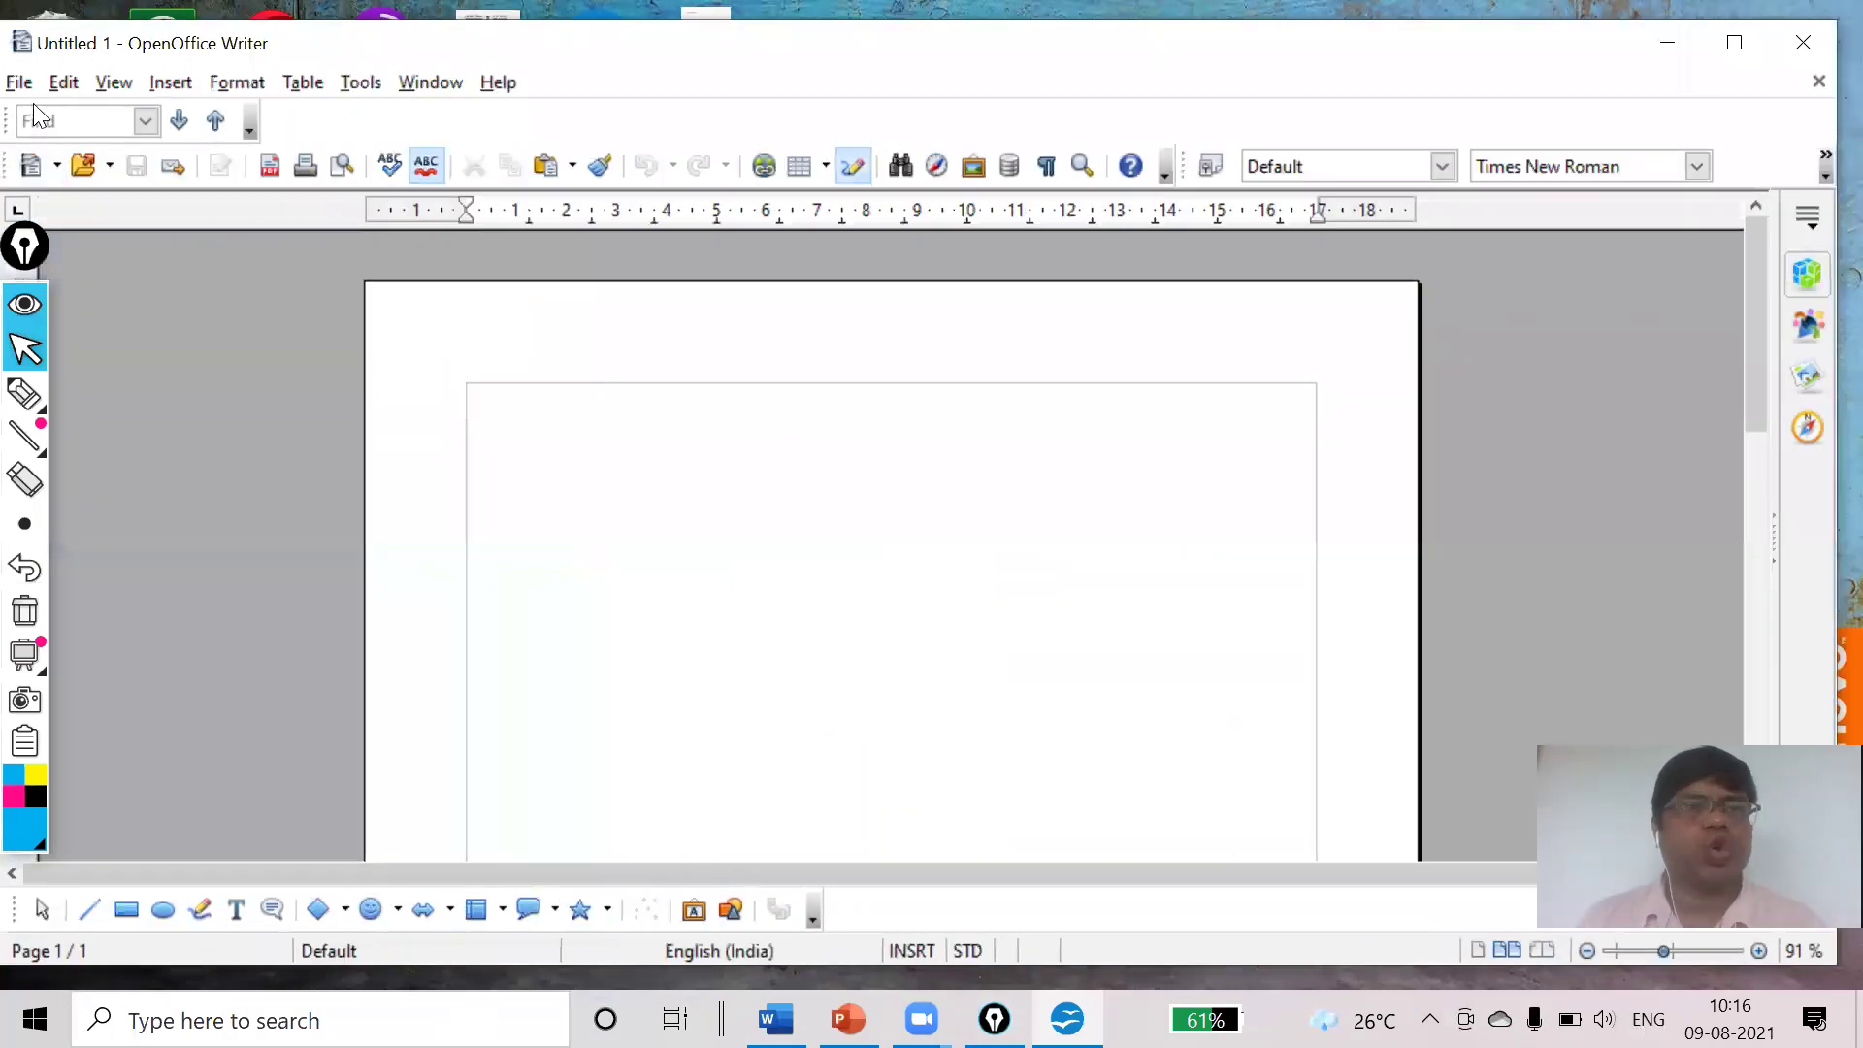
pyautogui.click(20, 84)
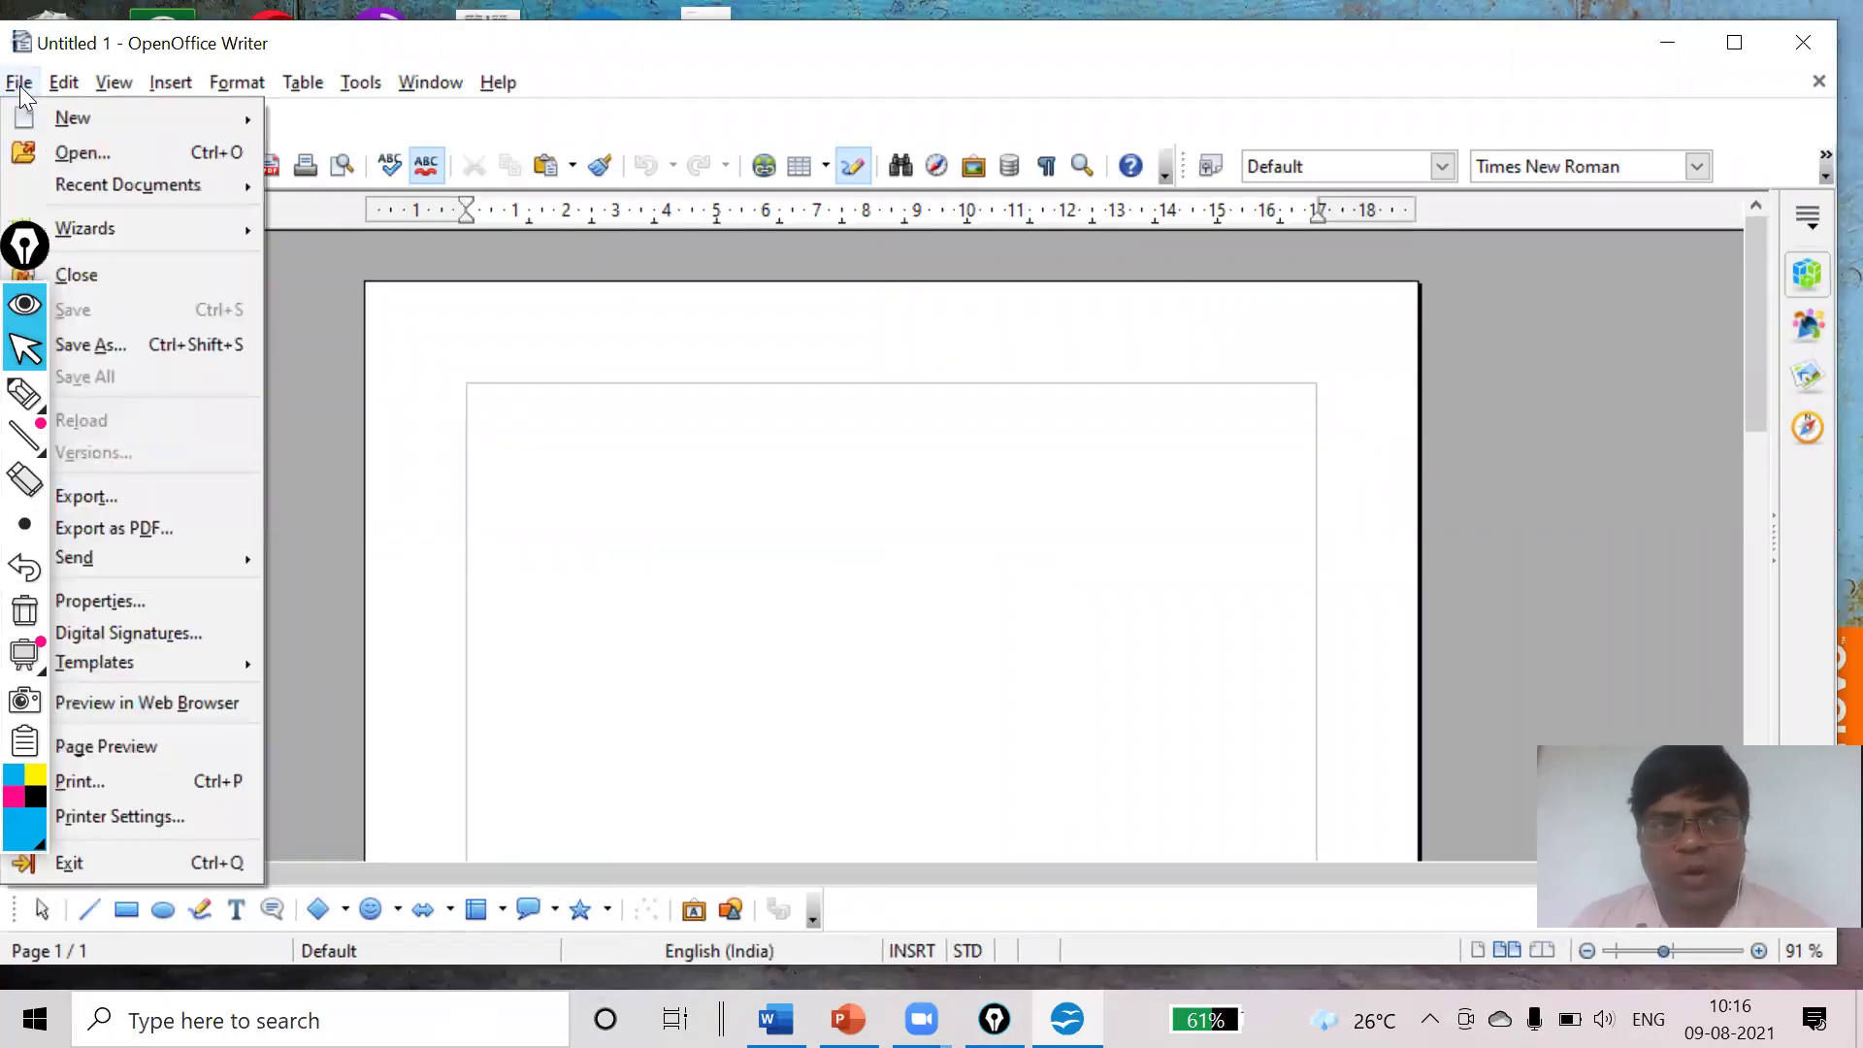
# Open kishore.odt from the Desktop with File > Open
pyautogui.click(83, 155)
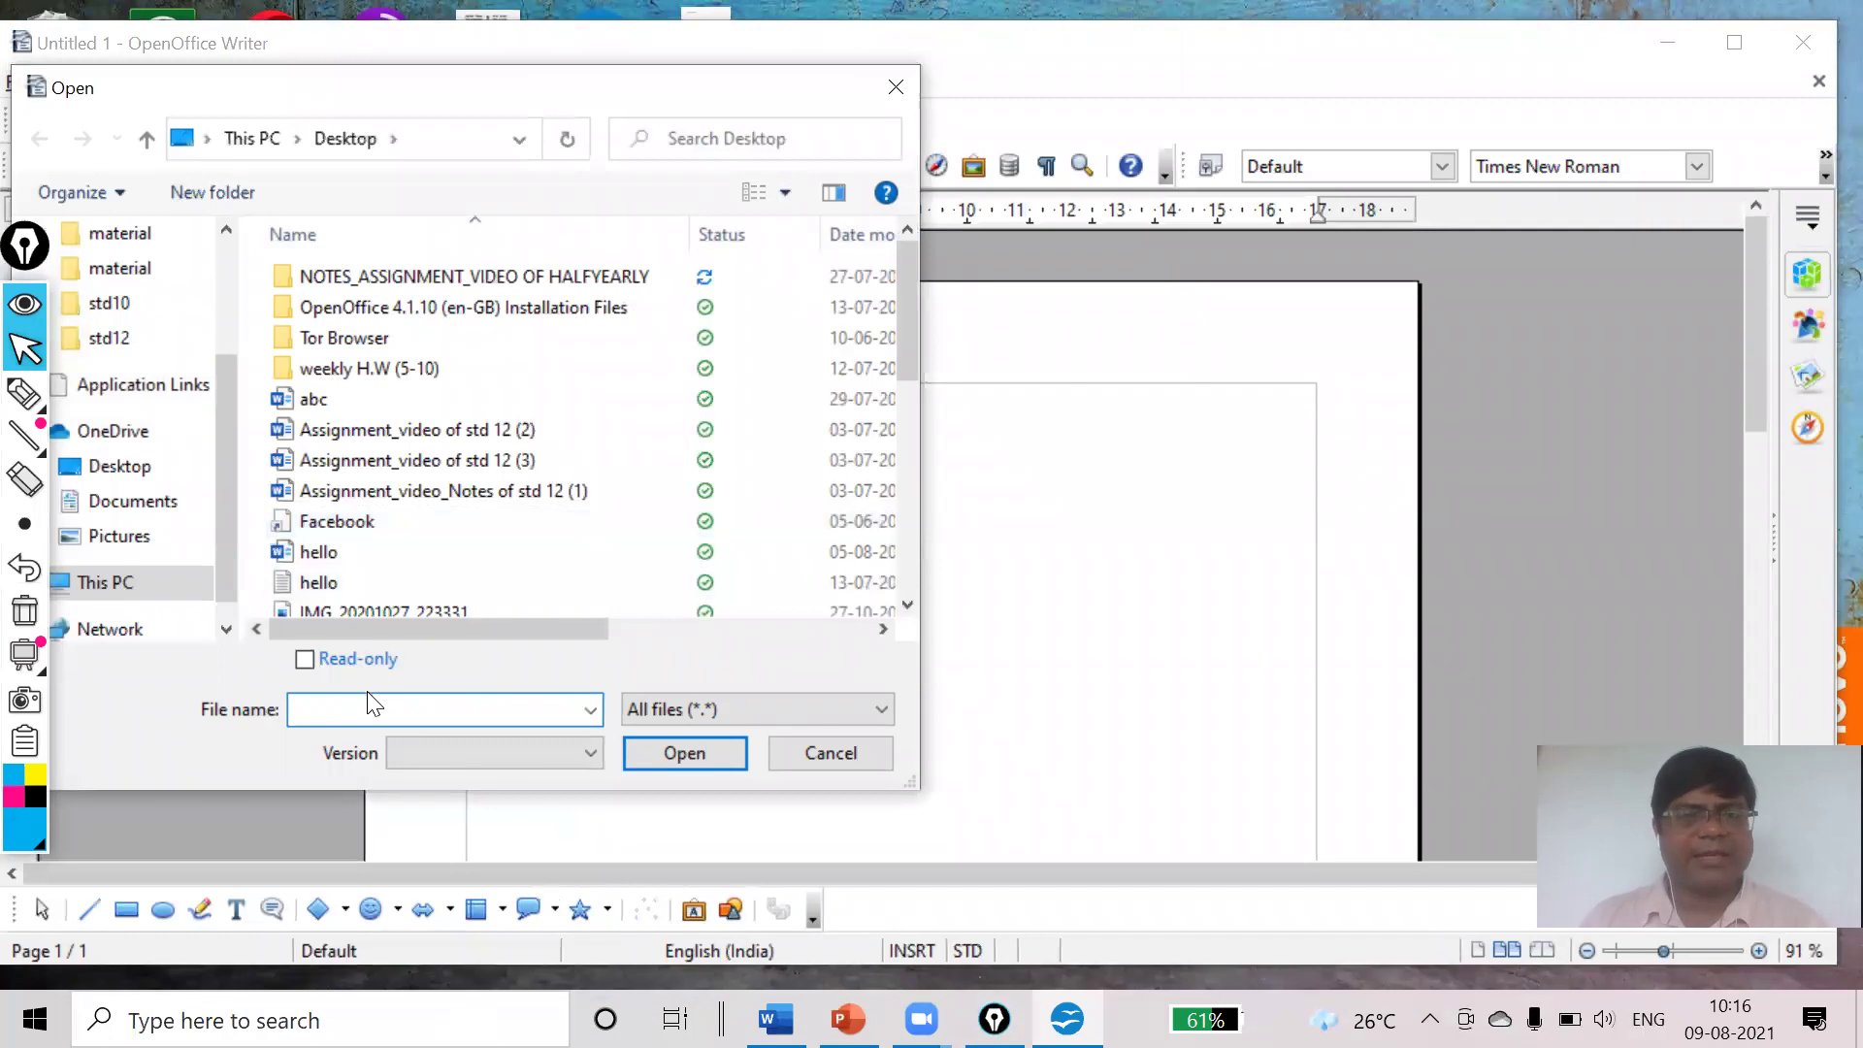
pyautogui.write('kishore')
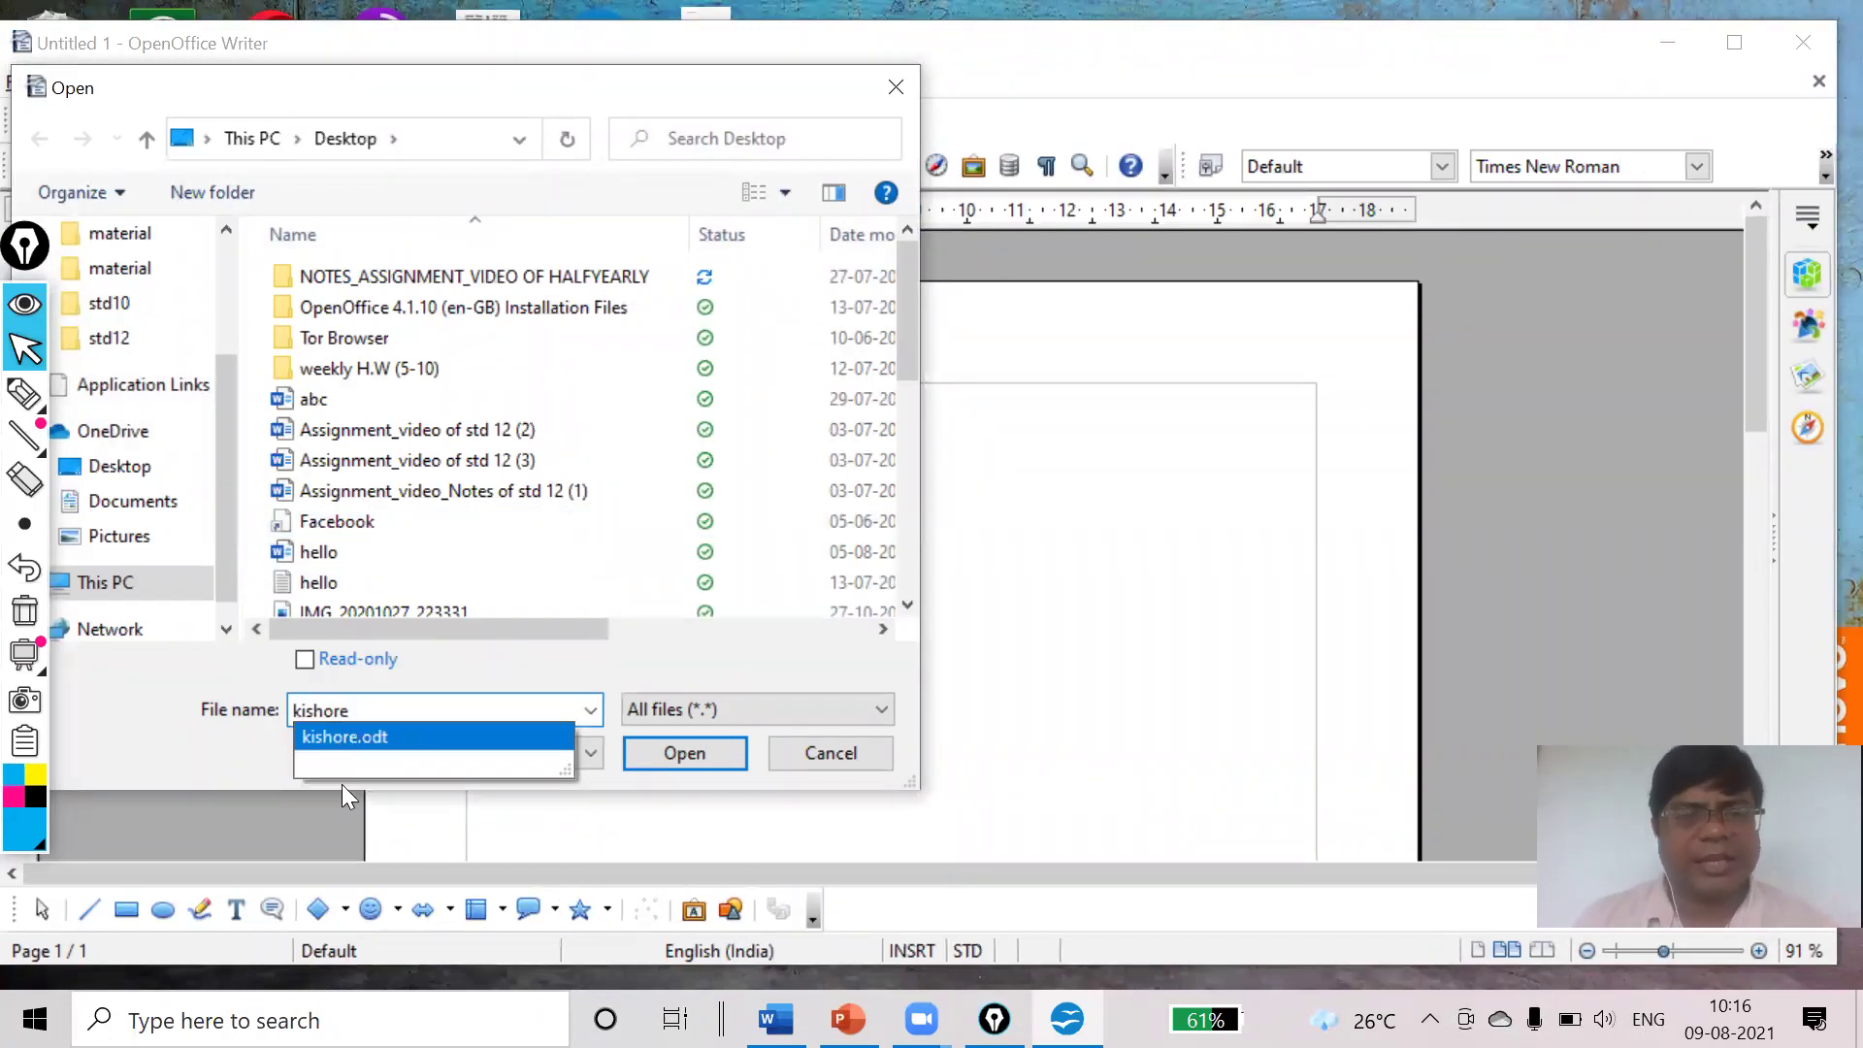
pyautogui.click(363, 740)
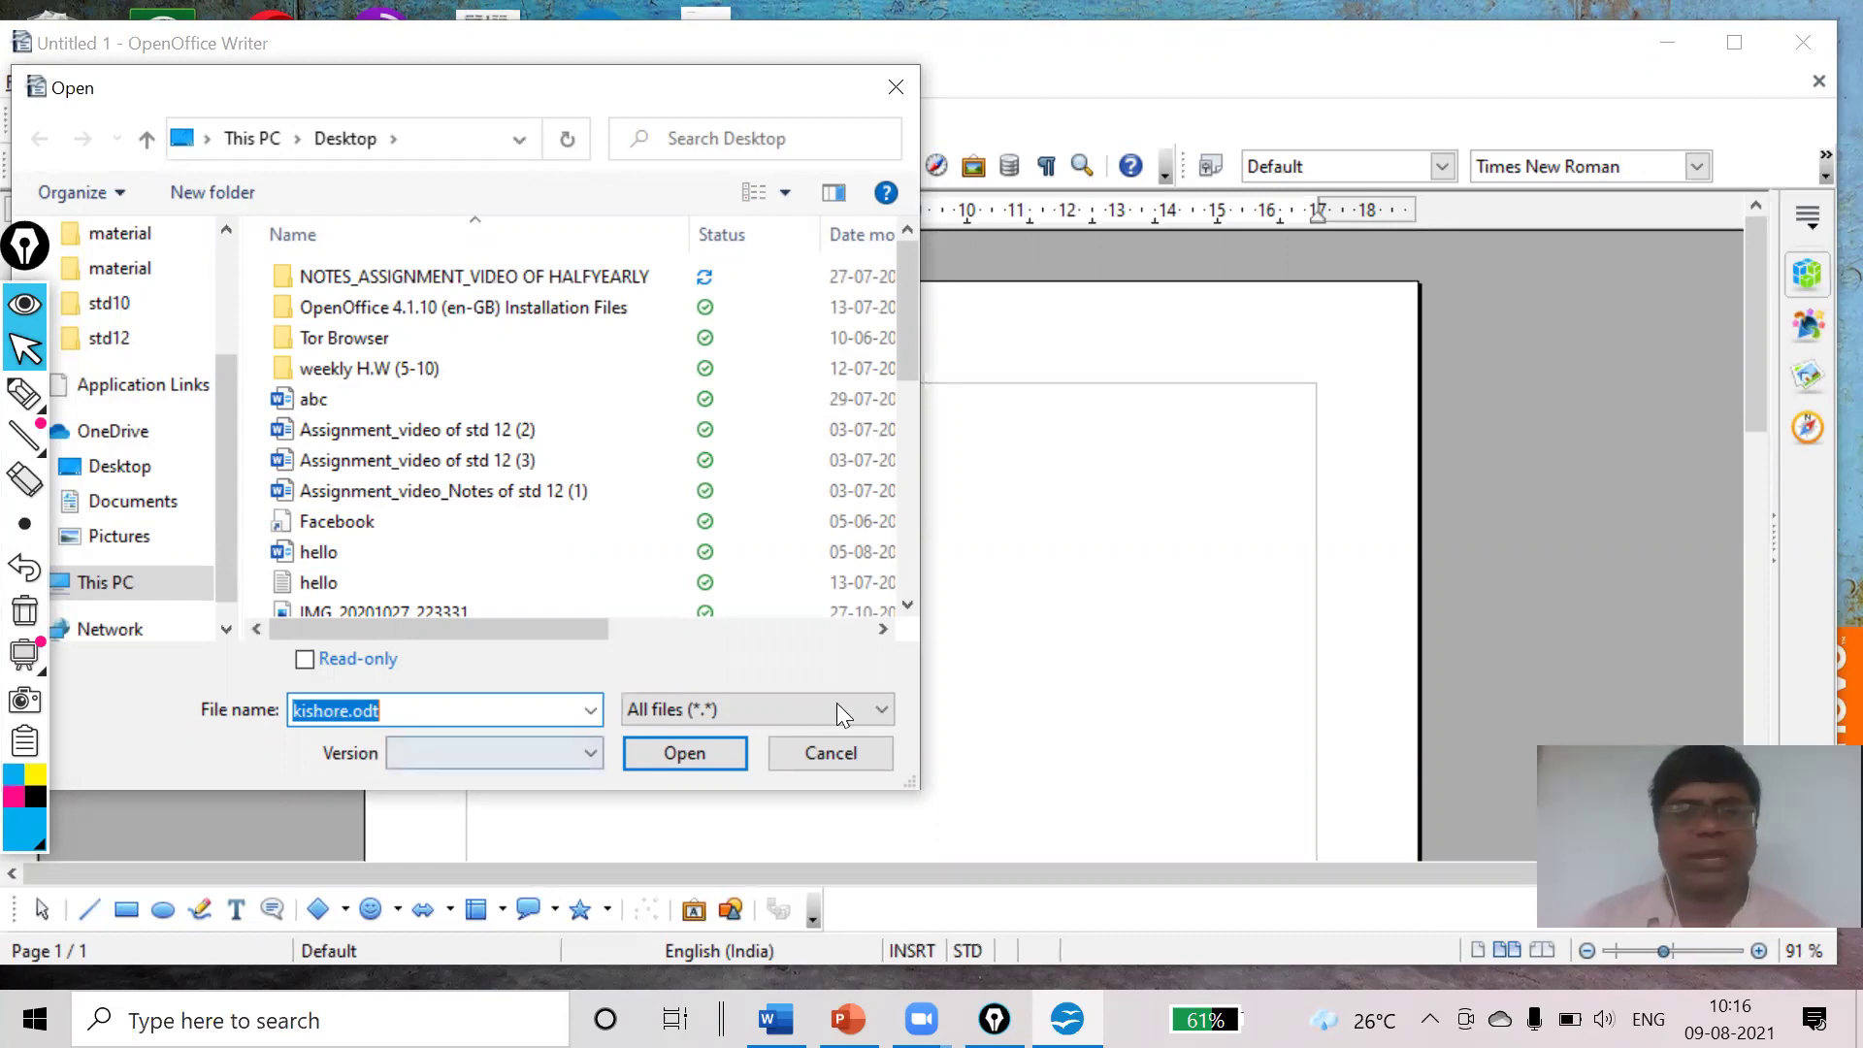
pyautogui.click(260, 847)
pyautogui.press('Return')
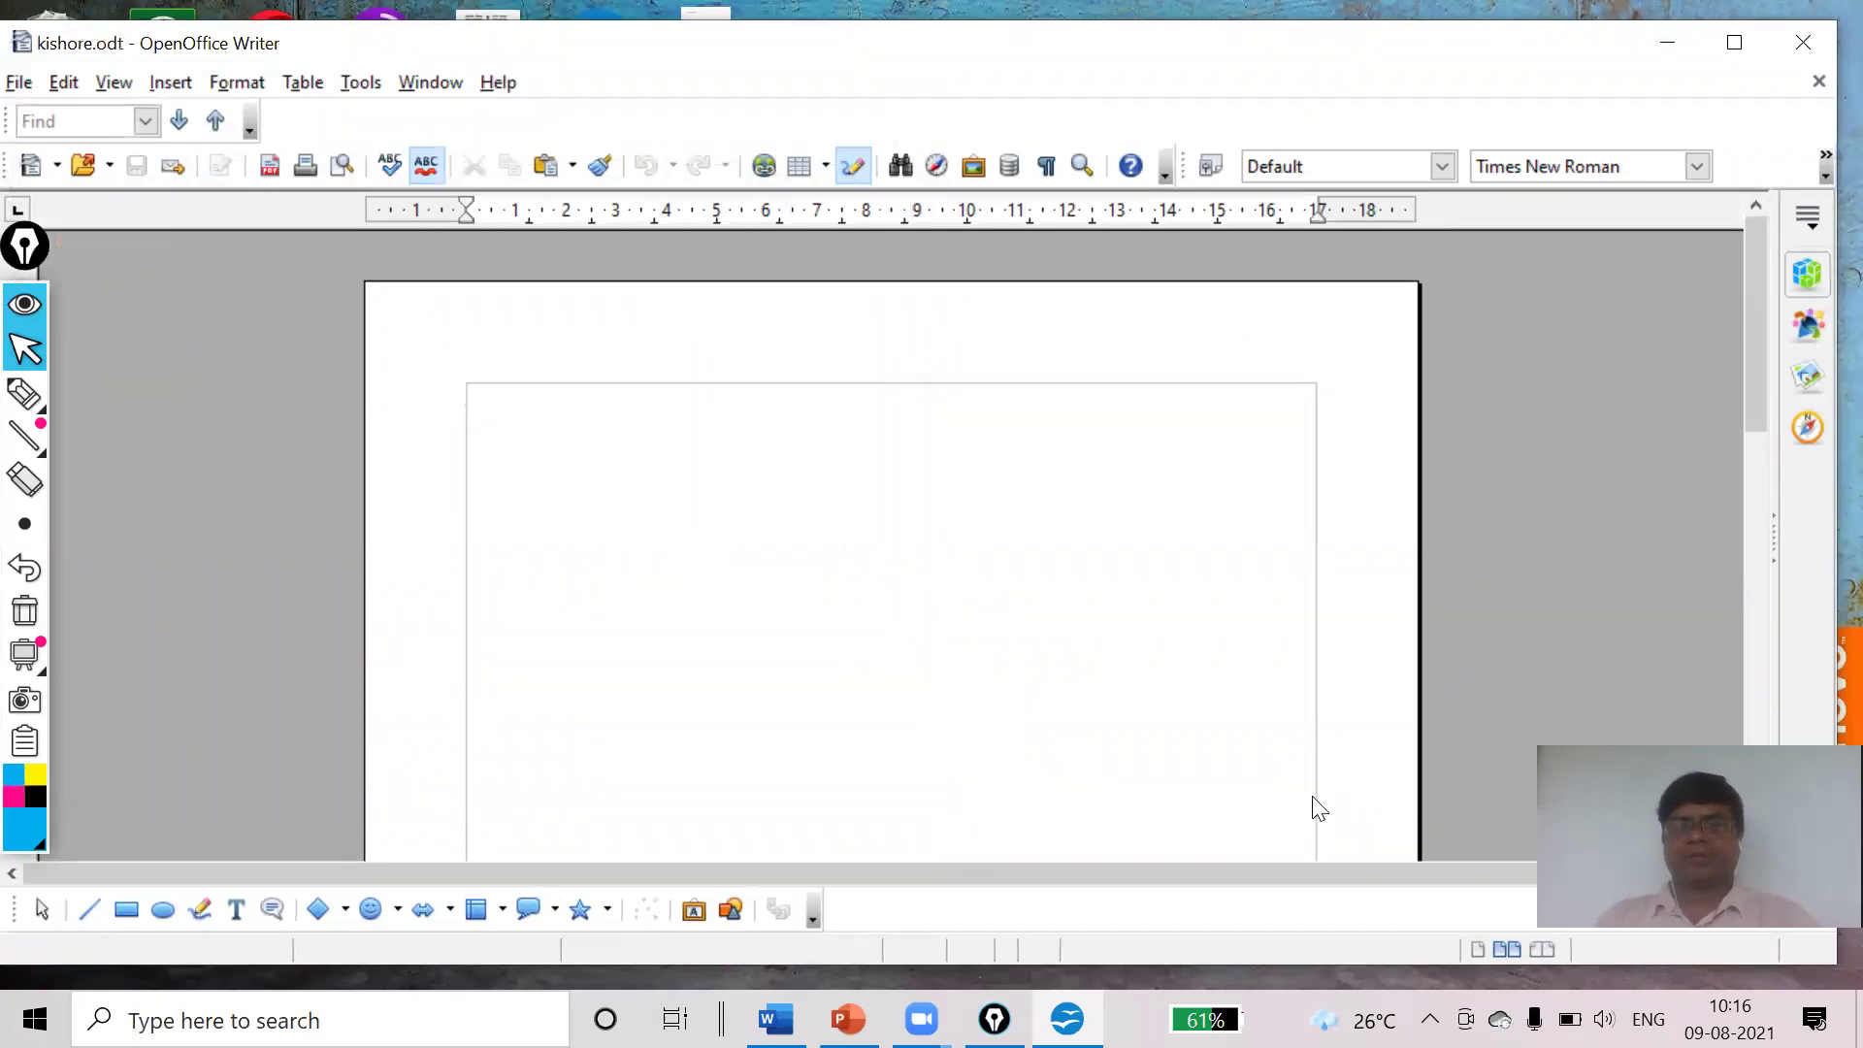
# Apply Heading 1 to the 'Stress Management Techniques' title and tick it in ink
pyautogui.scroll(-3, 1044, 565)
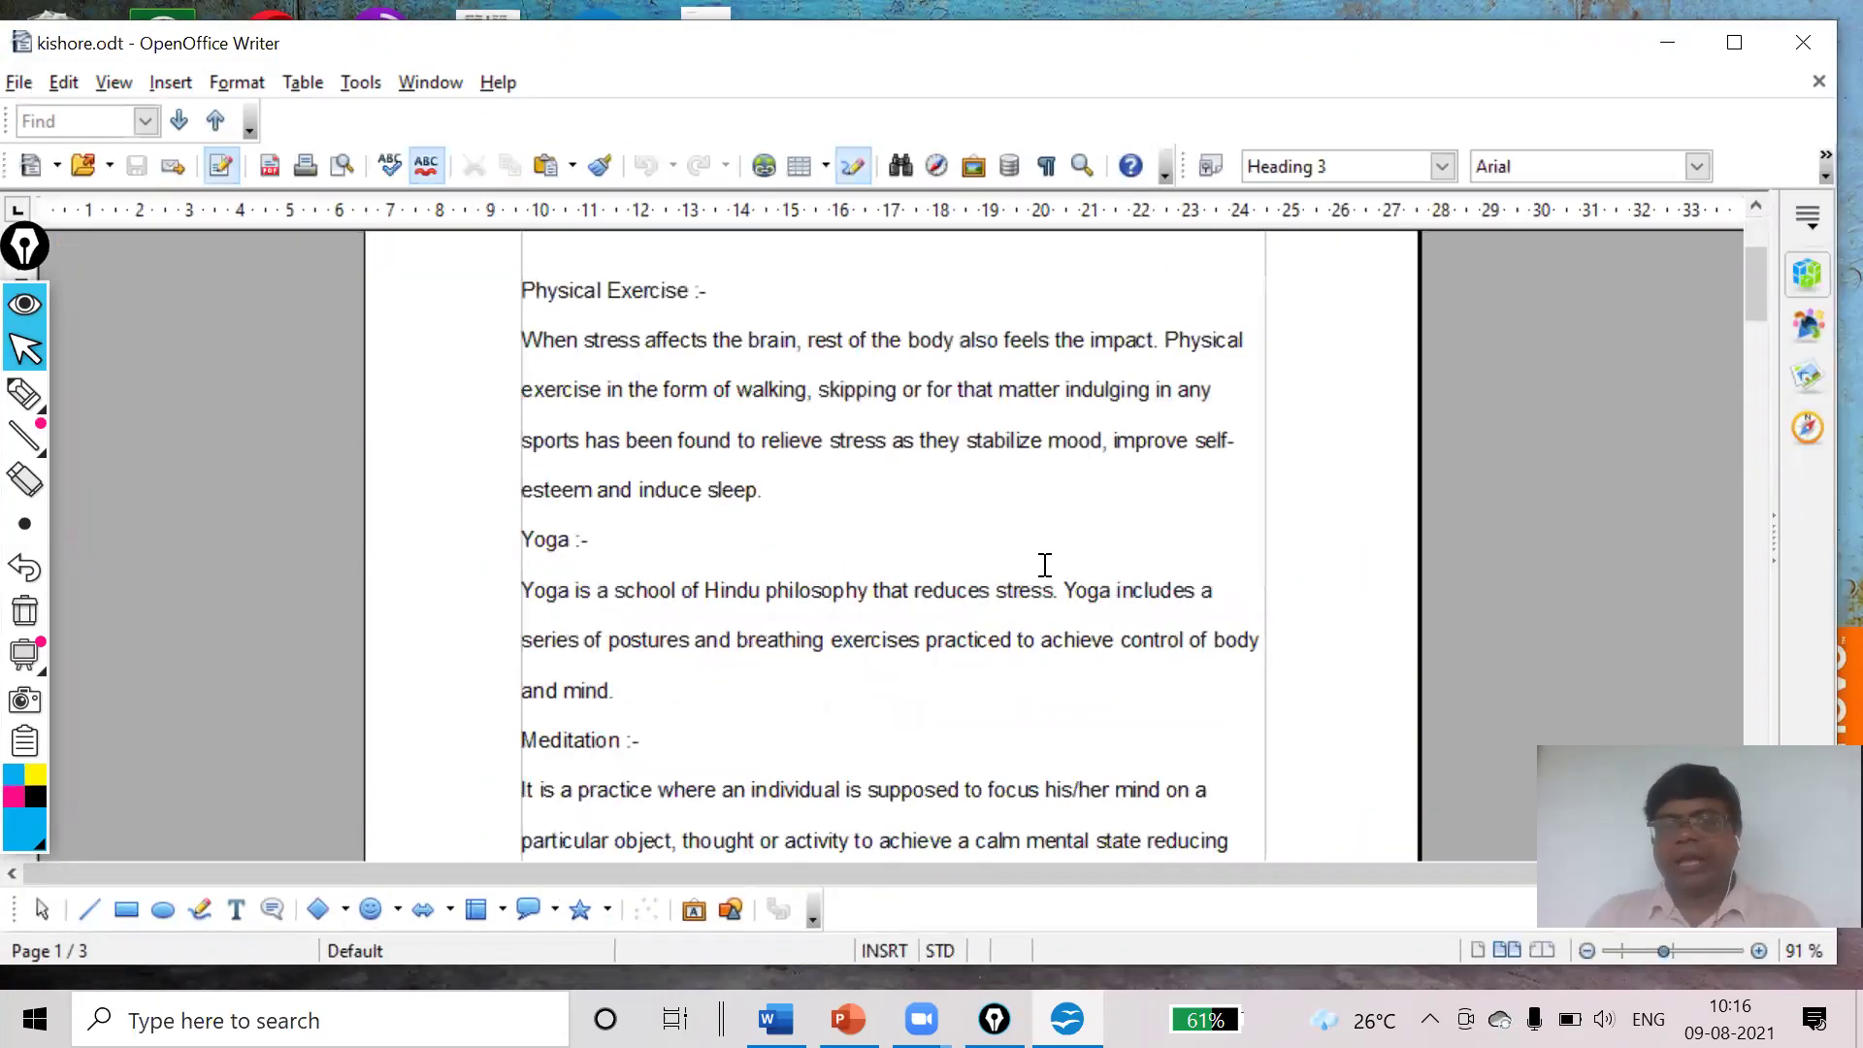
pyautogui.scroll(-3, 1045, 565)
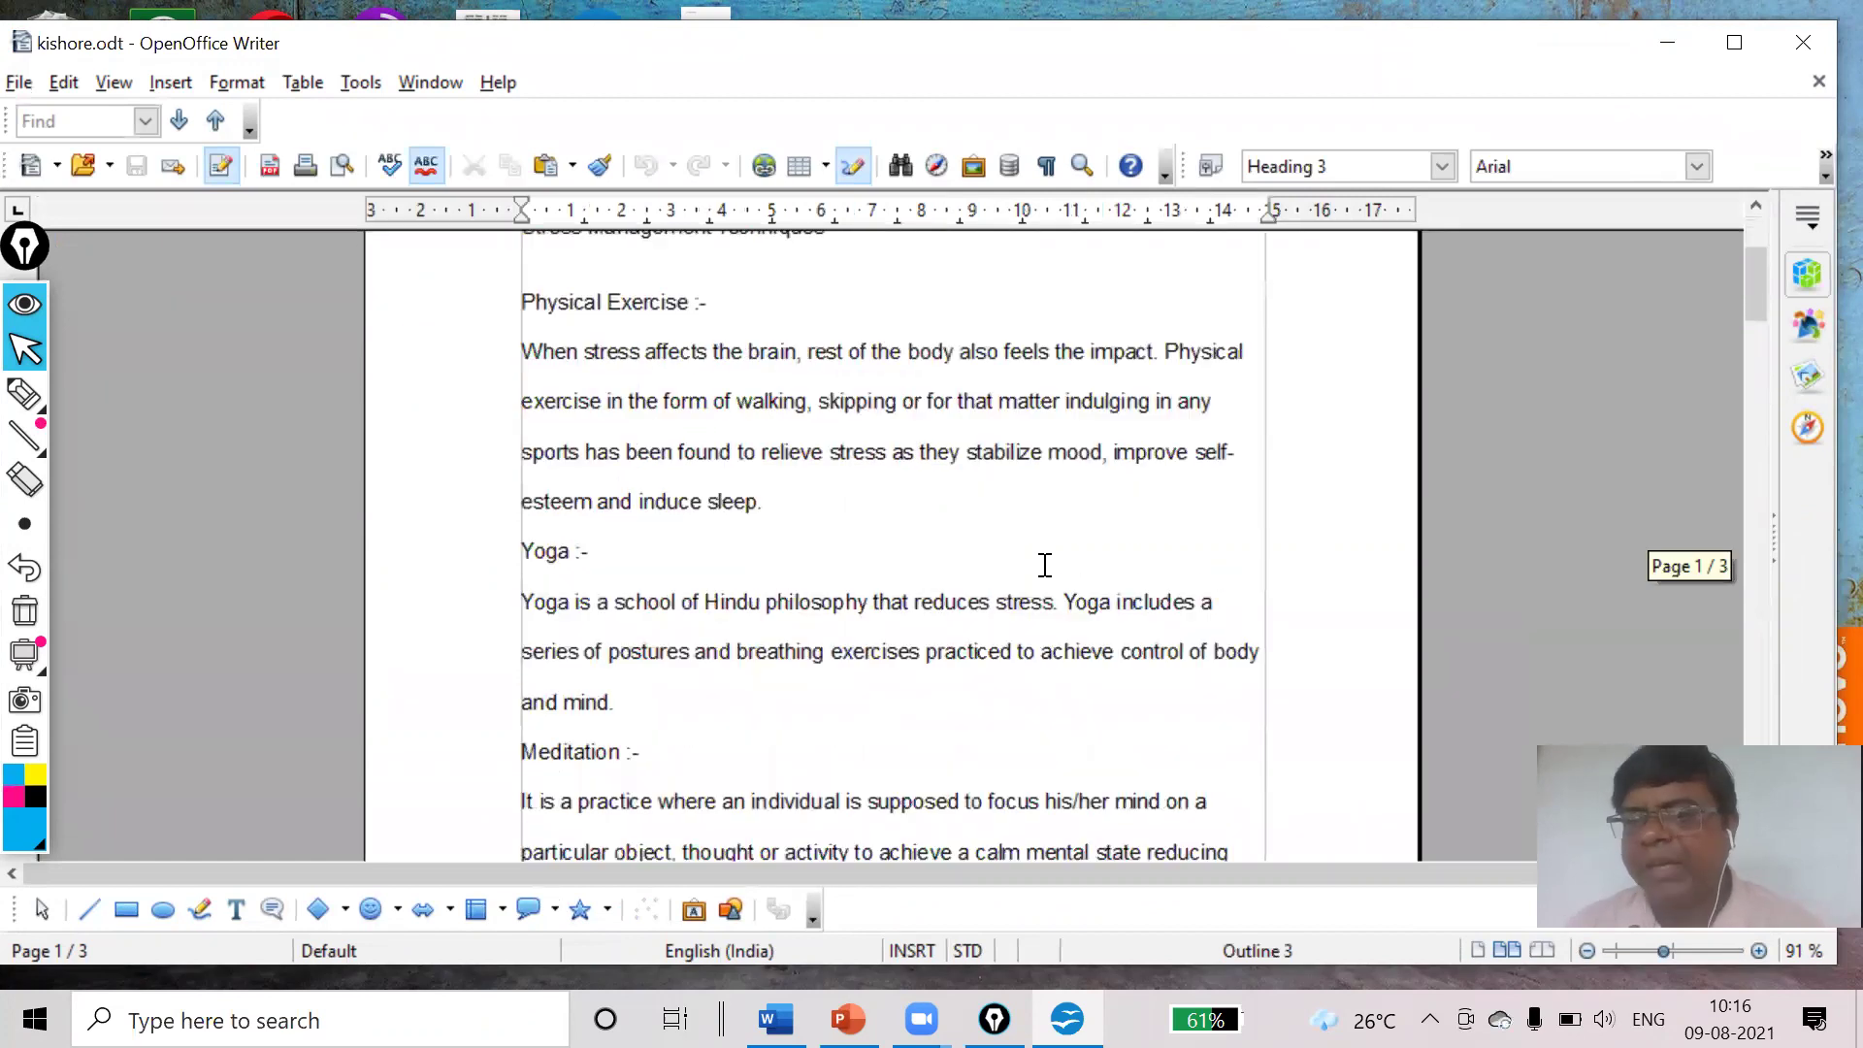
pyautogui.scroll(-4, 1044, 565)
pyautogui.scroll(7, 1044, 565)
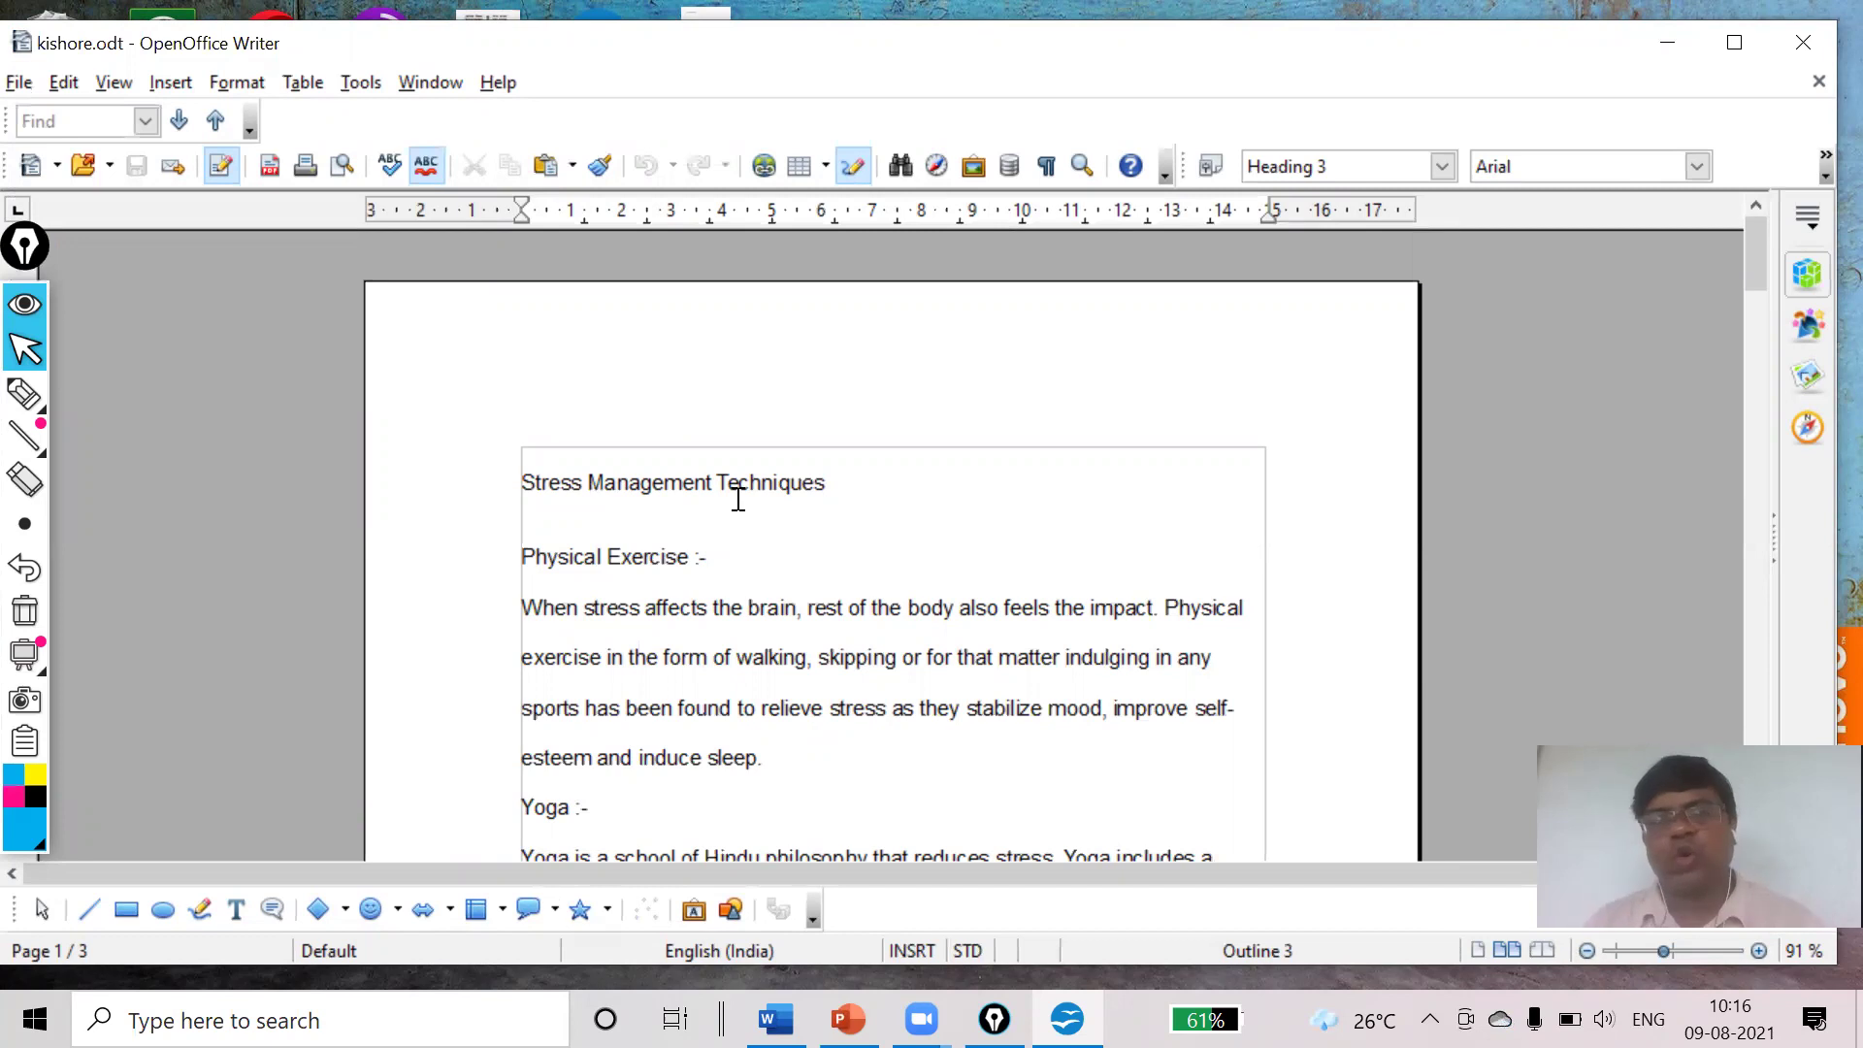
pyautogui.scroll(-15, 737, 500)
pyautogui.scroll(15, 738, 500)
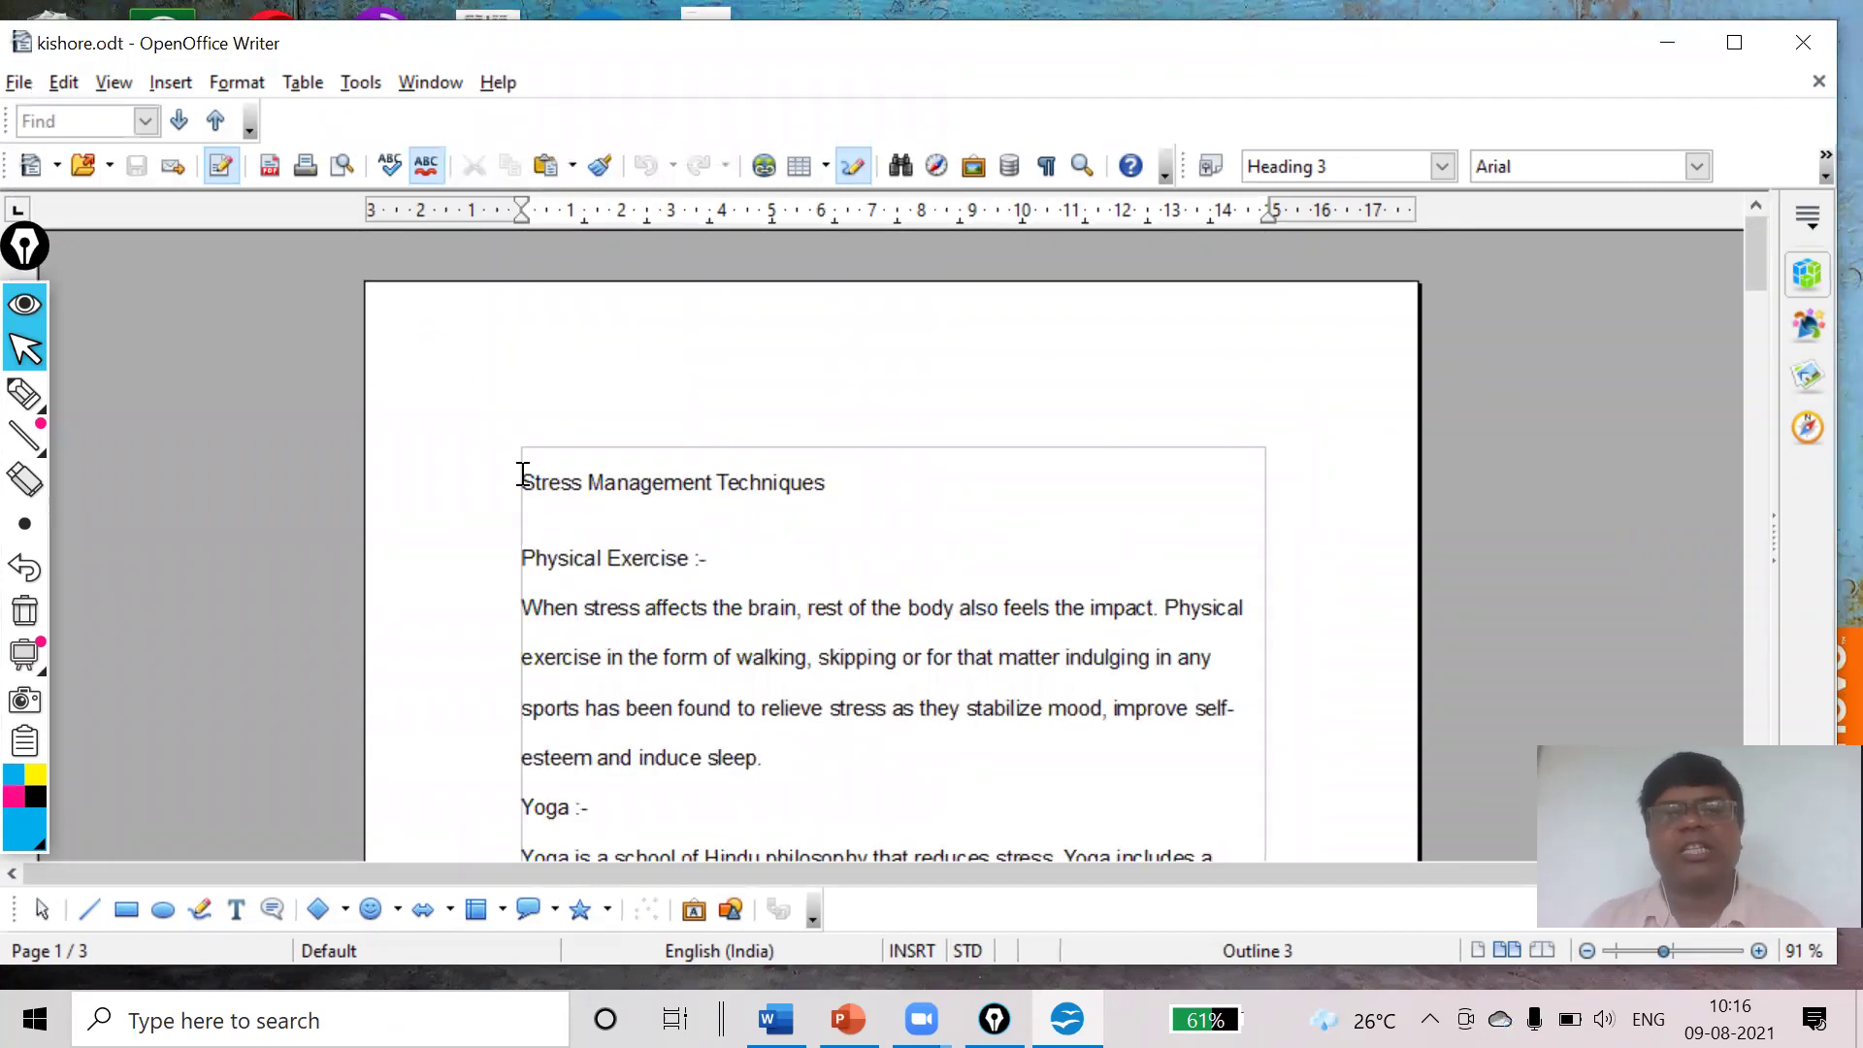
pyautogui.moveTo(522, 478); pyautogui.dragTo(814, 509)
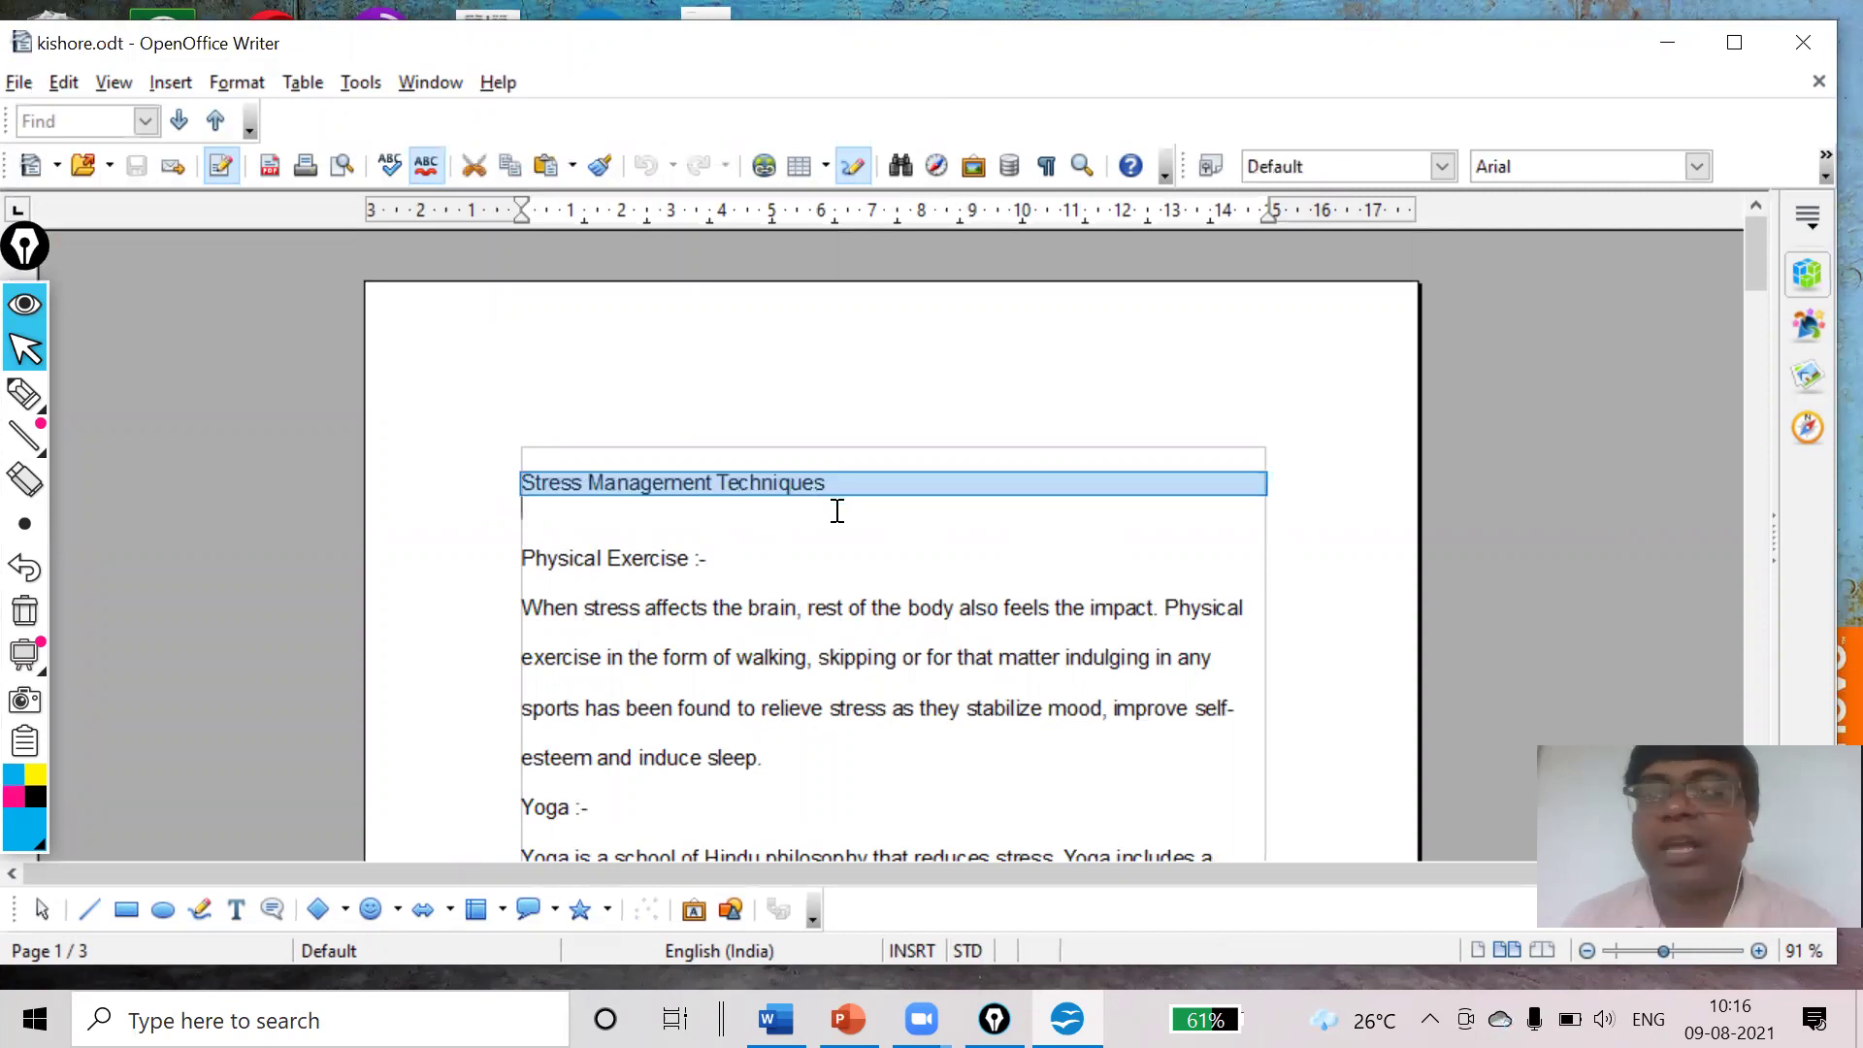
pyautogui.click(838, 538)
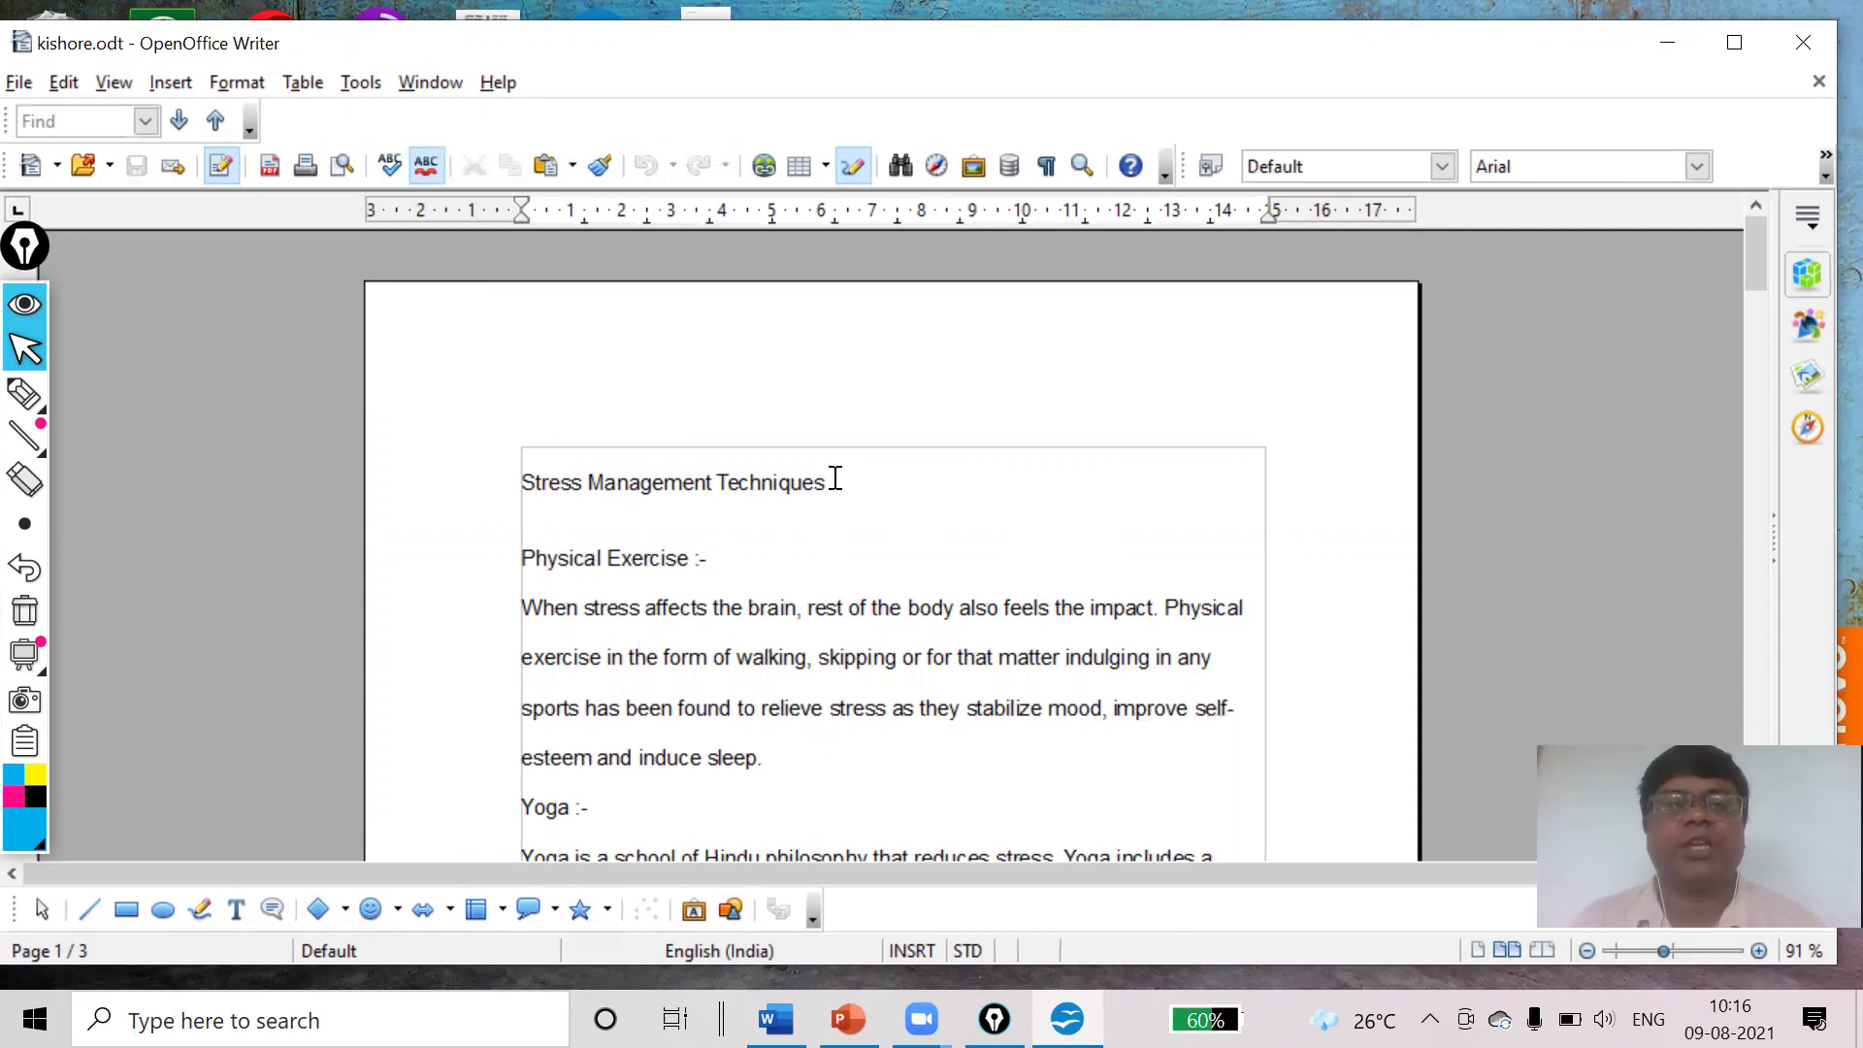
pyautogui.moveTo(831, 483); pyautogui.dragTo(527, 479)
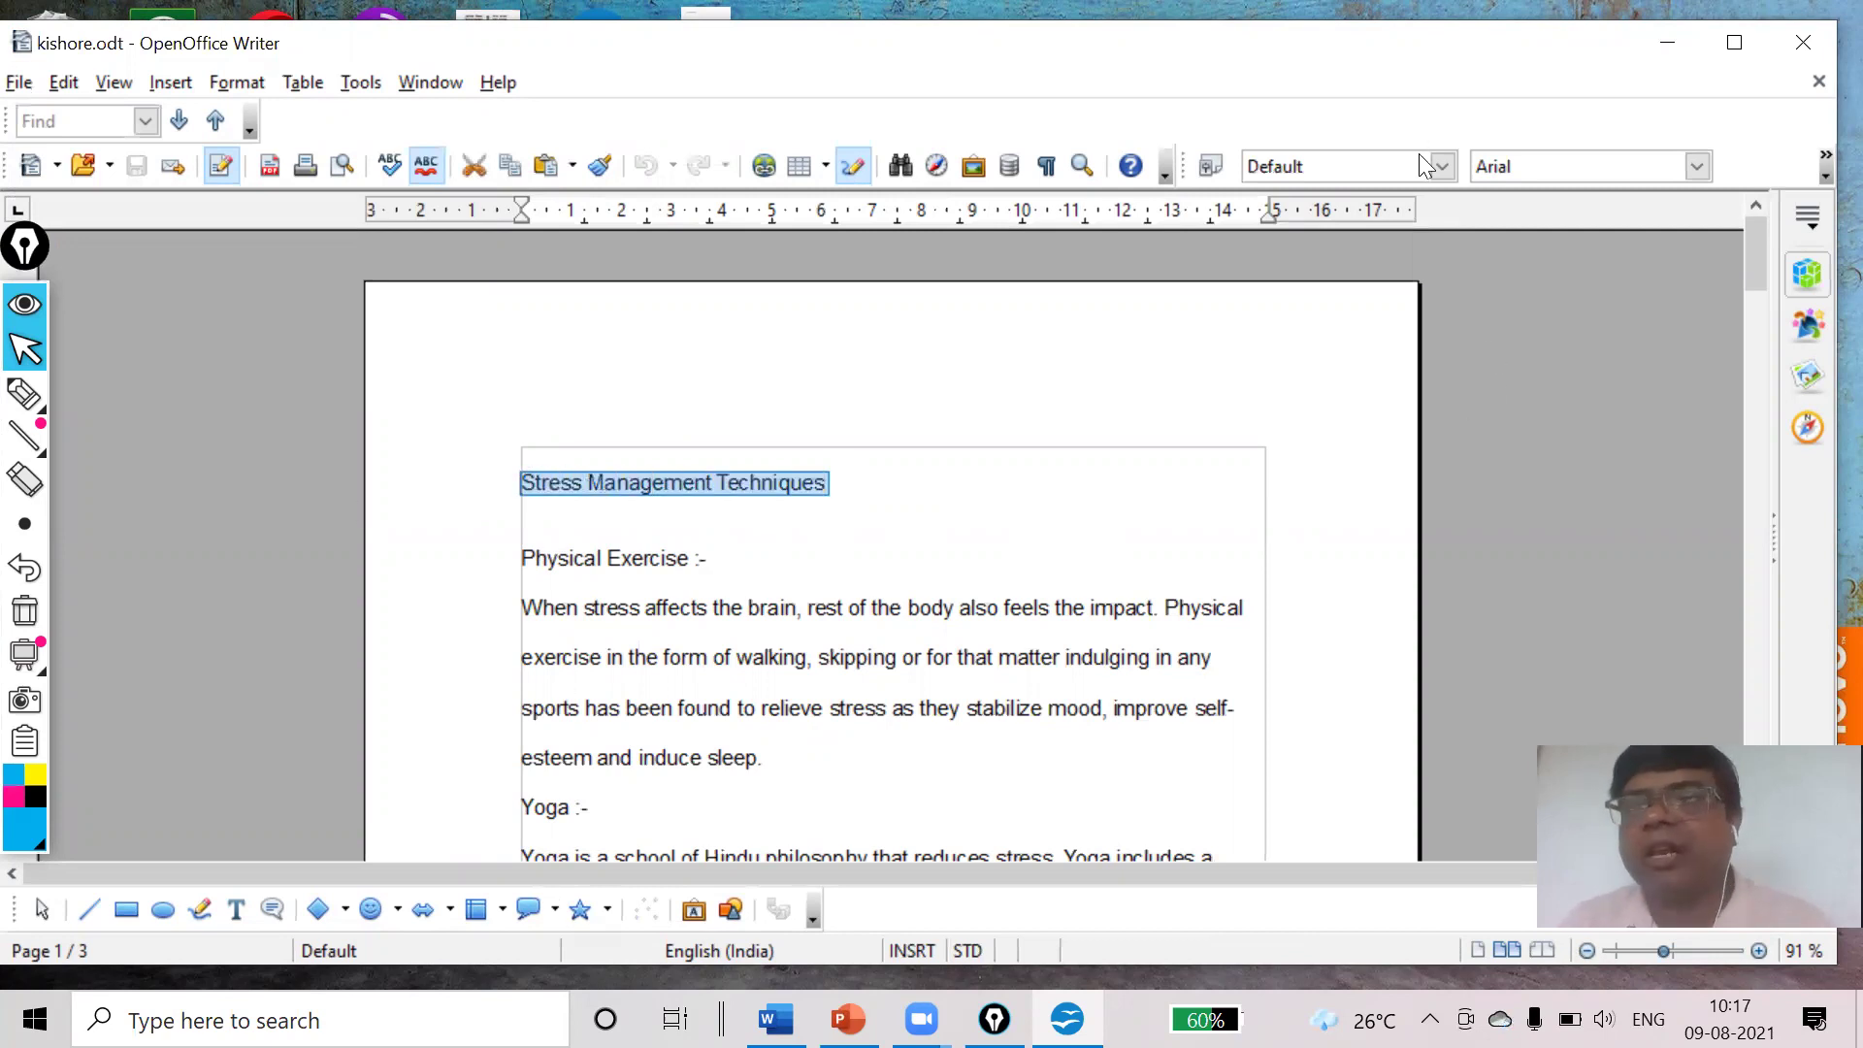
pyautogui.click(1443, 166)
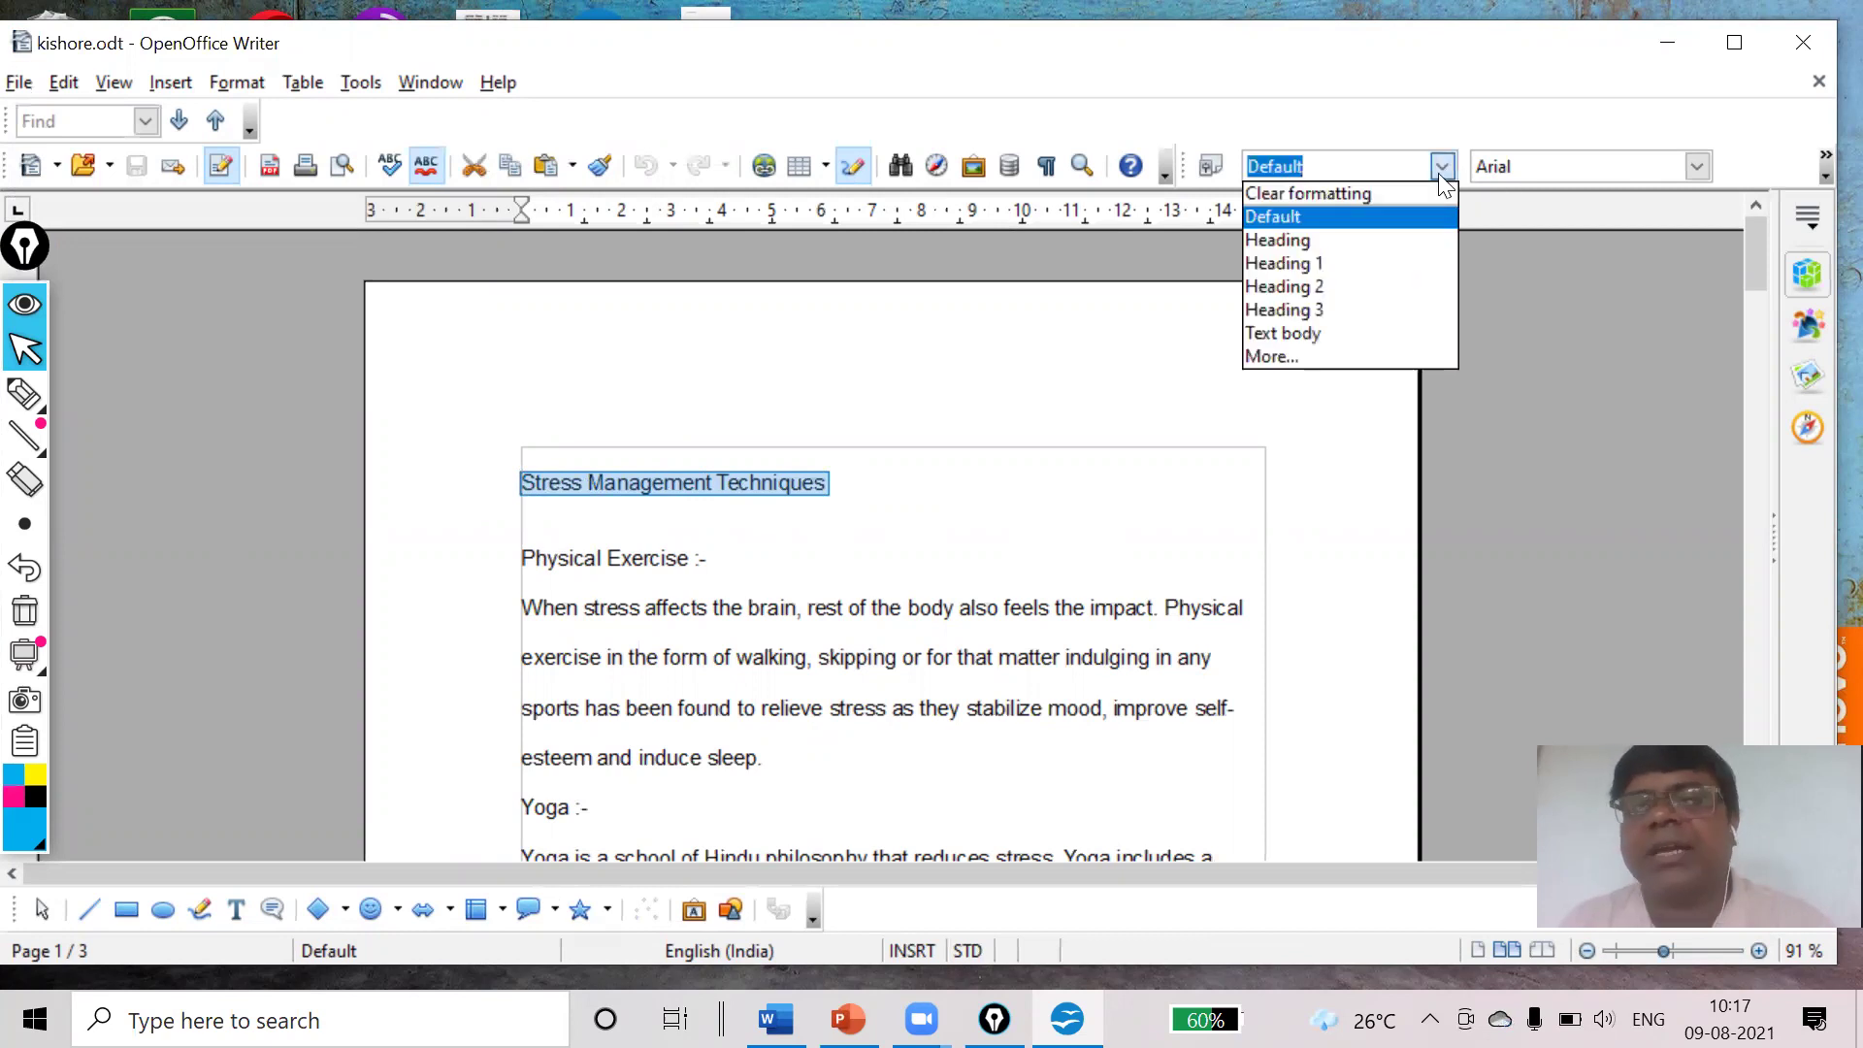
pyautogui.click(1369, 283)
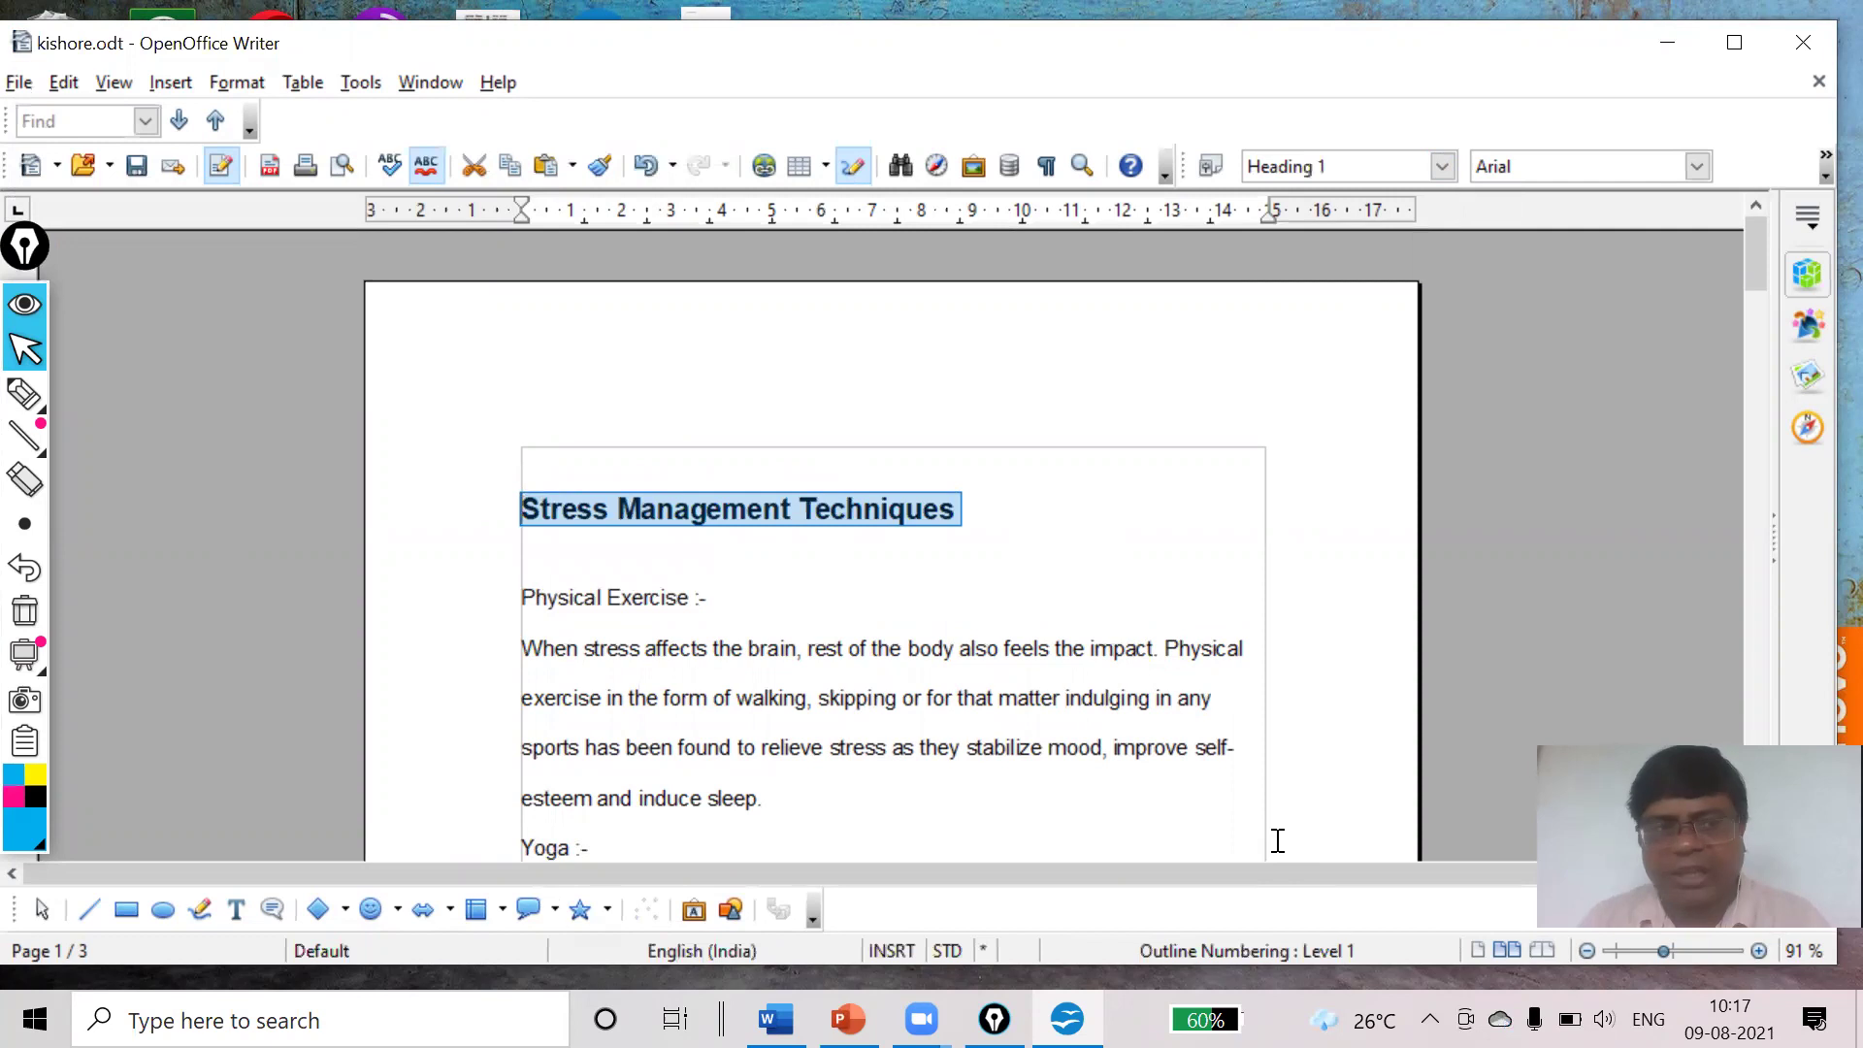
pyautogui.click(24, 393)
pyautogui.moveTo(416, 484); pyautogui.dragTo(525, 456)
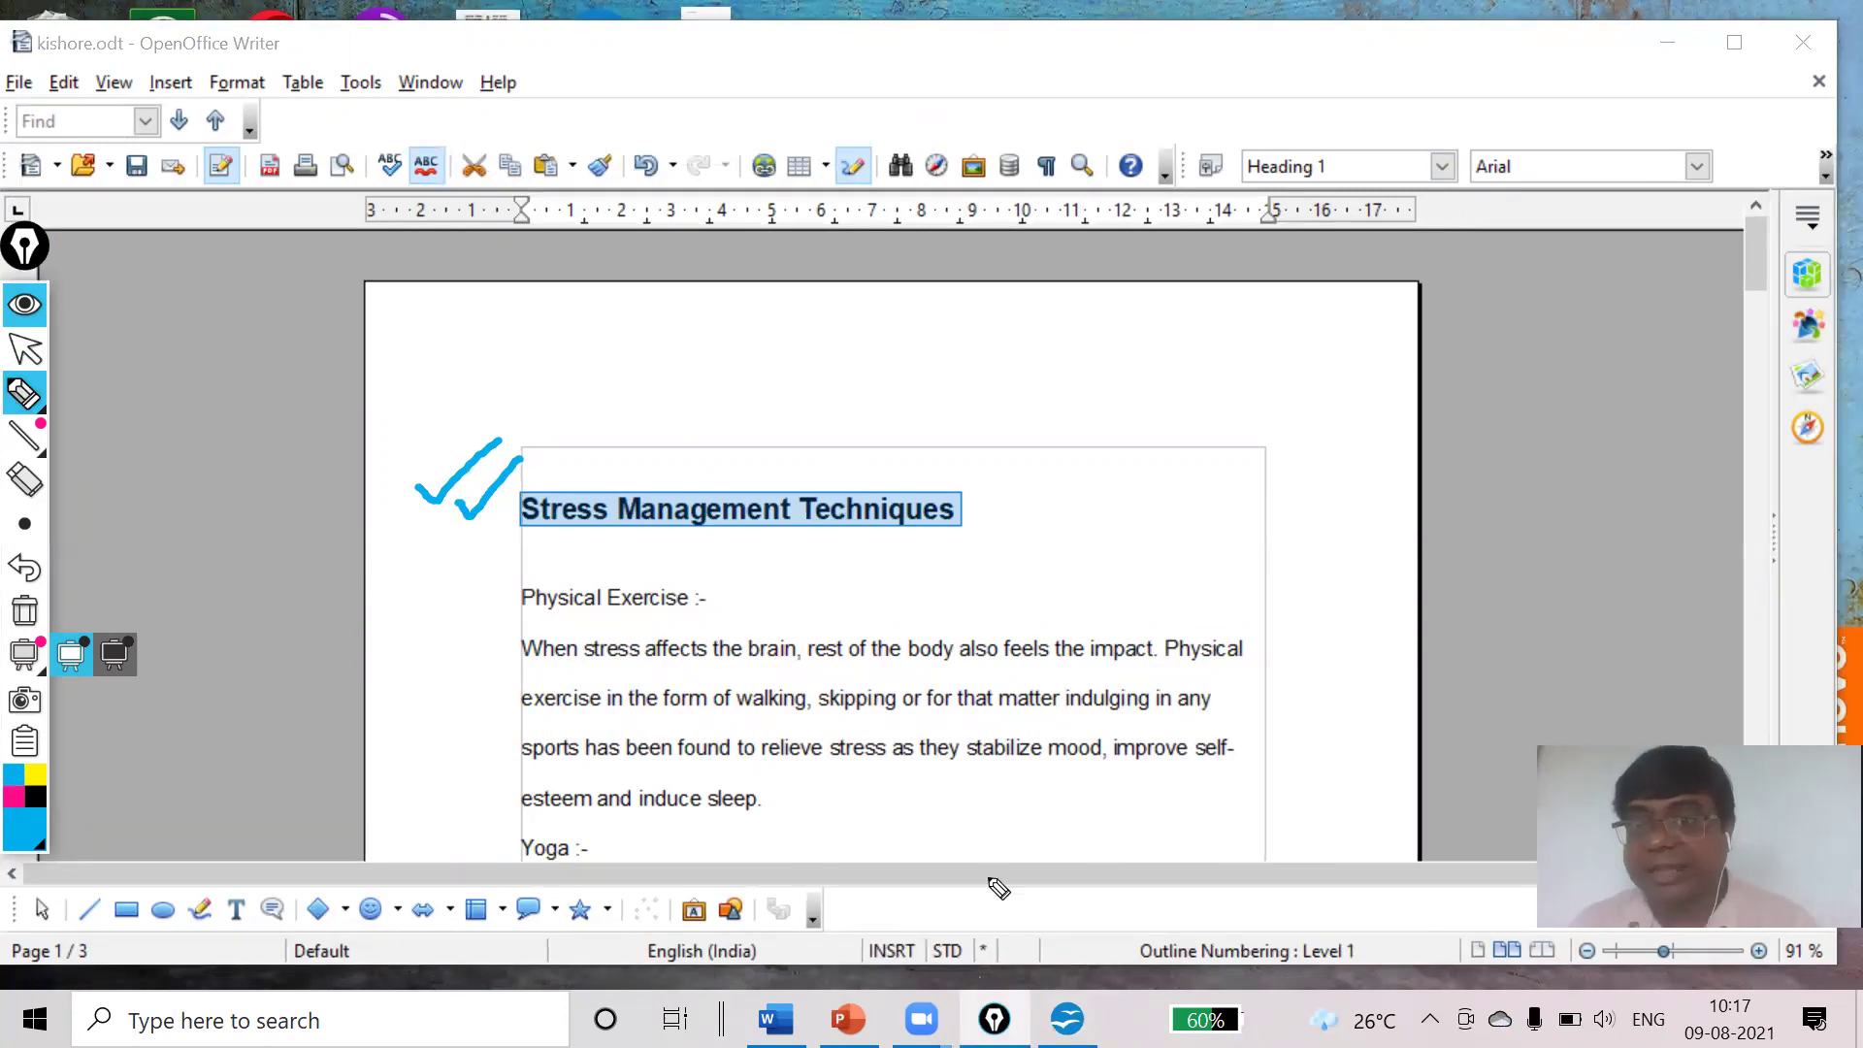
# Mark the title as the main heading, and mark Physical Exercise and Yoga as subheadings 'SH' in ink
pyautogui.moveTo(966, 509)
pyautogui.mouseDown()
pyautogui.moveTo(1143, 447)
pyautogui.moveTo(1230, 503)
pyautogui.moveTo(1302, 441)
pyautogui.moveTo(1320, 521)
pyautogui.mouseUp()
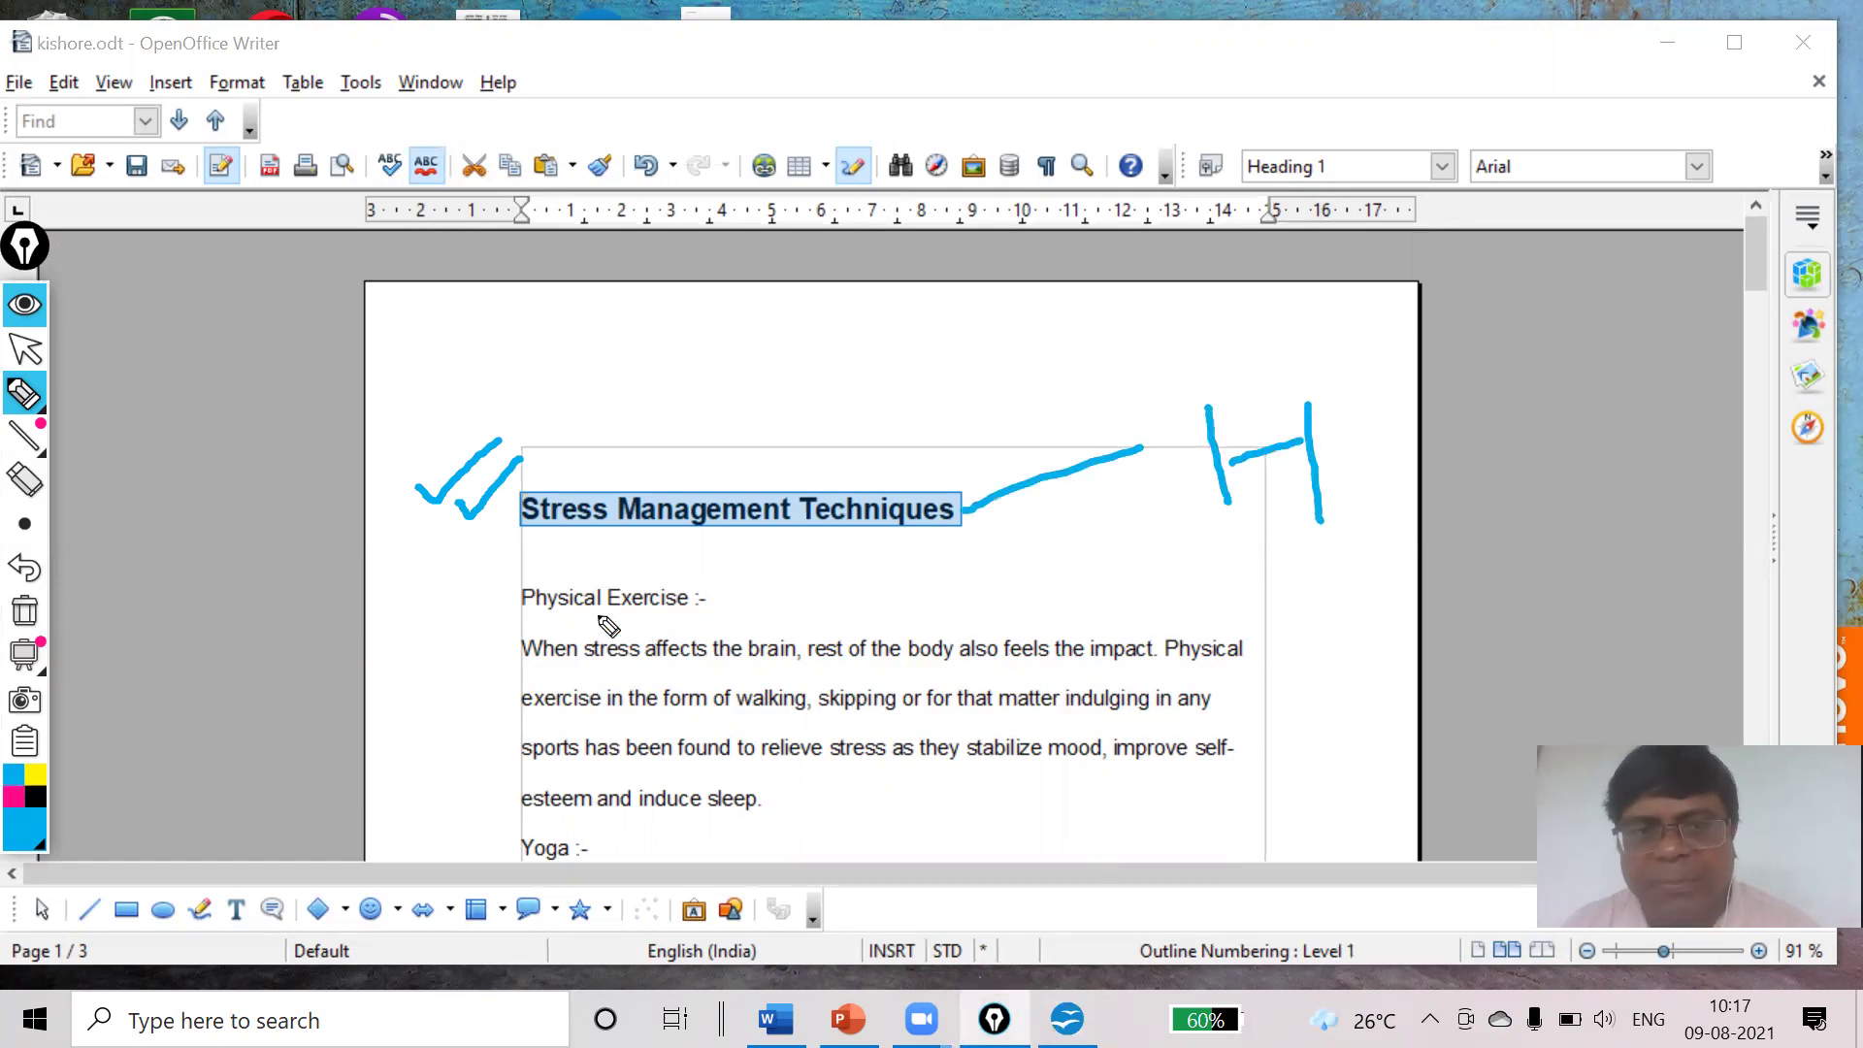
pyautogui.moveTo(512, 615)
pyautogui.mouseDown()
pyautogui.moveTo(891, 590)
pyautogui.moveTo(867, 610)
pyautogui.mouseUp()
pyautogui.click(914, 588)
pyautogui.moveTo(966, 556)
pyautogui.mouseDown()
pyautogui.moveTo(973, 594)
pyautogui.moveTo(1046, 567)
pyautogui.mouseUp()
pyautogui.moveTo(1053, 586); pyautogui.dragTo(1042, 550)
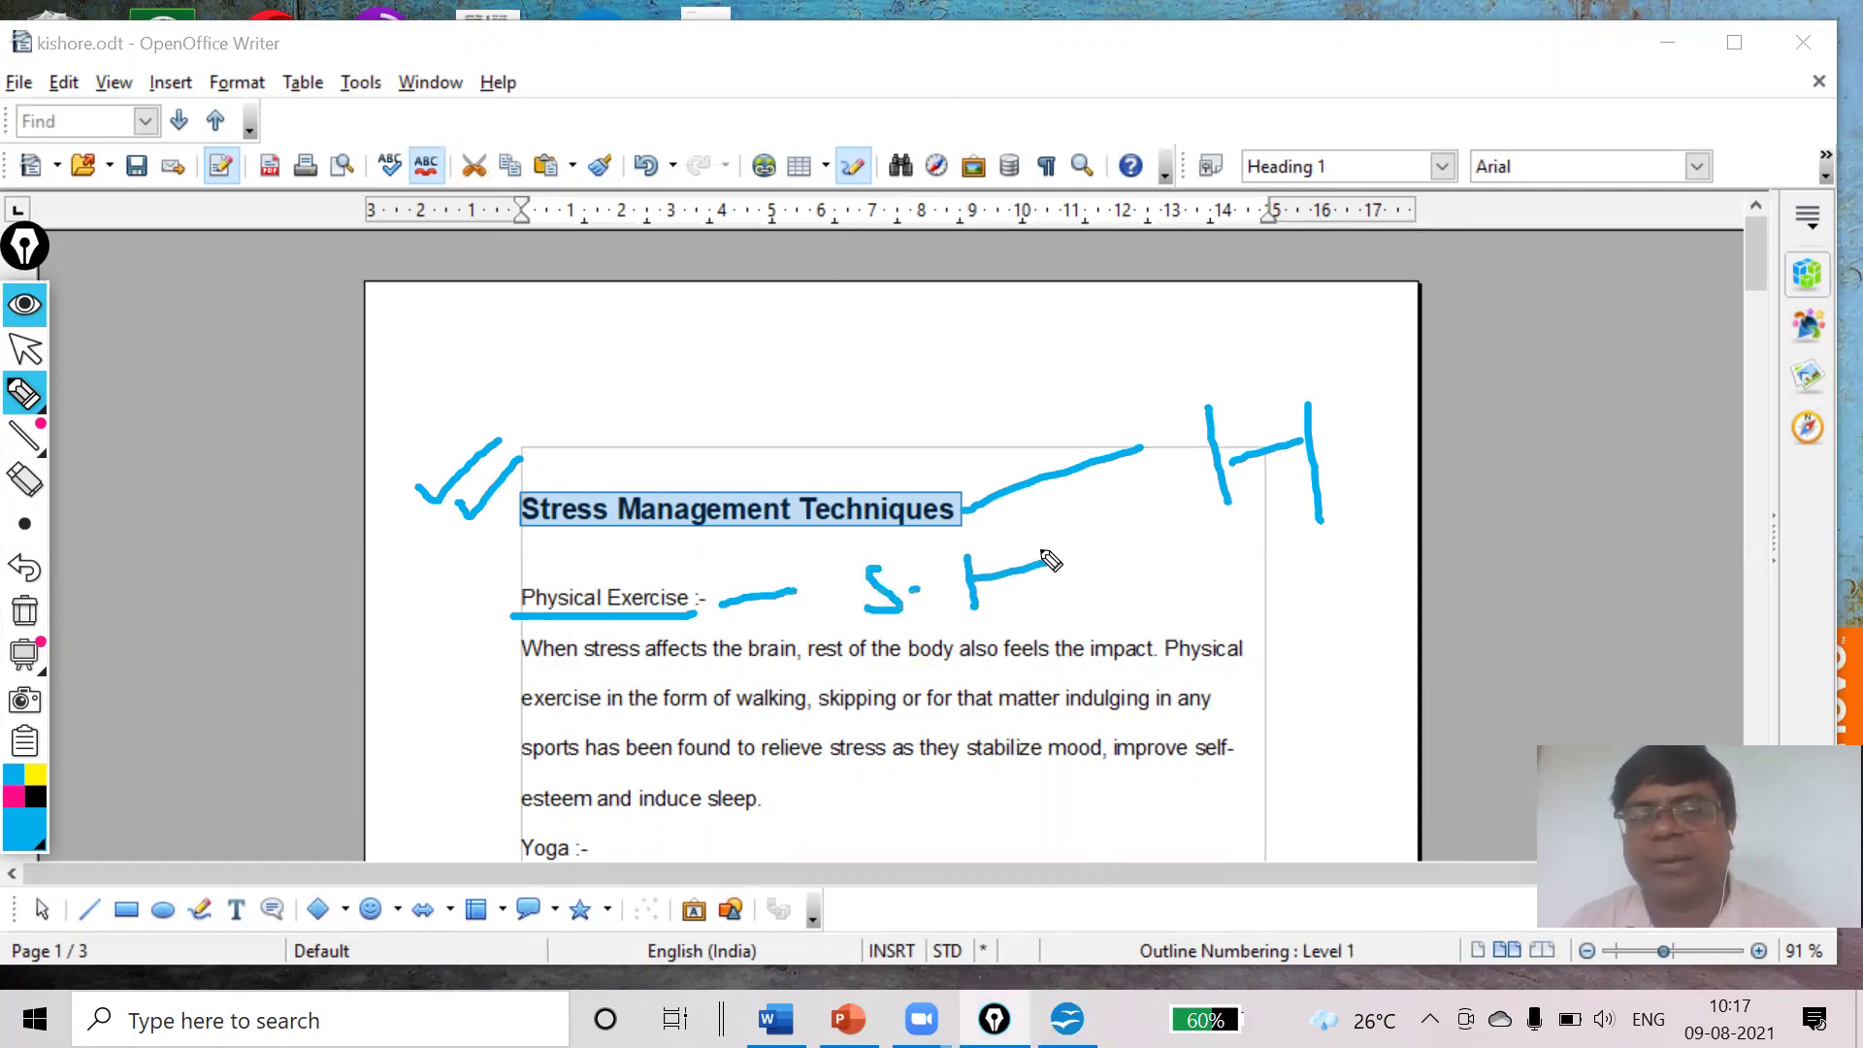
pyautogui.moveTo(633, 847); pyautogui.dragTo(734, 833)
pyautogui.moveTo(849, 782)
pyautogui.mouseDown()
pyautogui.moveTo(817, 841)
pyautogui.moveTo(903, 832)
pyautogui.moveTo(969, 788)
pyautogui.mouseUp()
pyautogui.moveTo(956, 837); pyautogui.dragTo(943, 763)
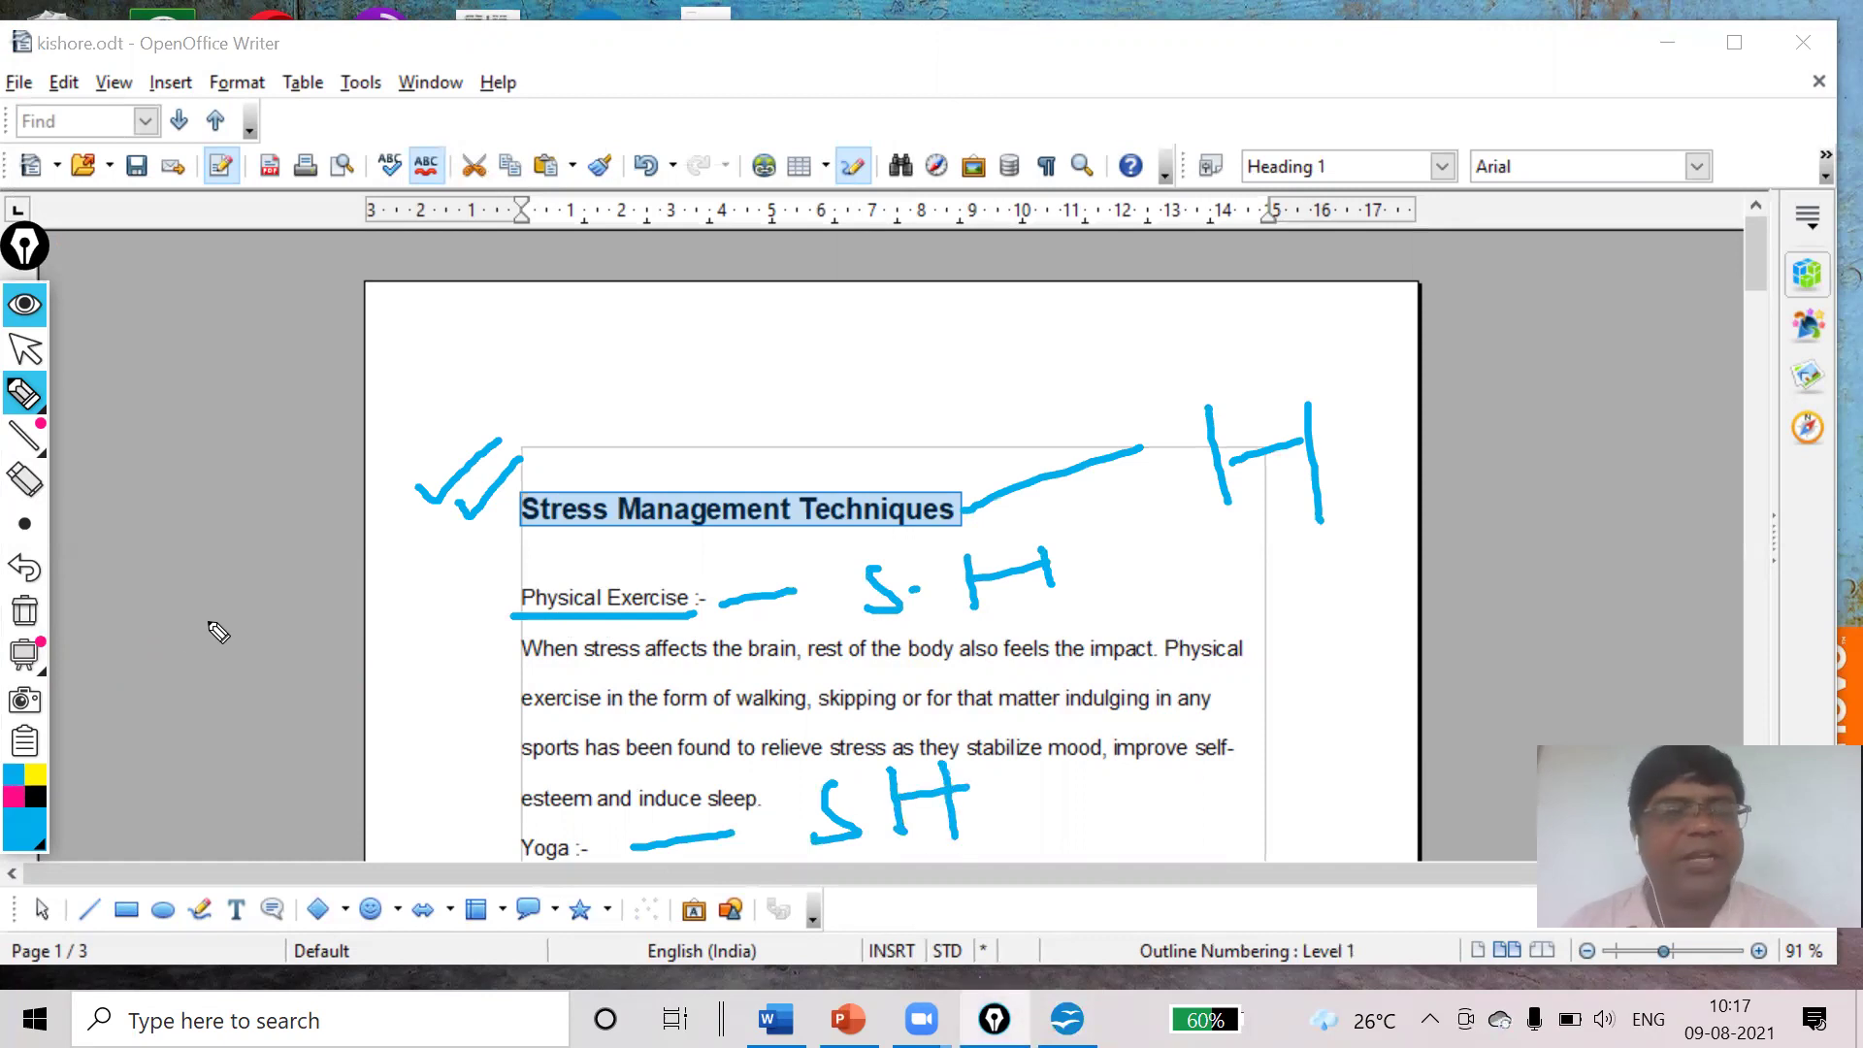
# Clear the ink, then underline the Meditation :- and Enjoying :- subheadings
pyautogui.click(24, 610)
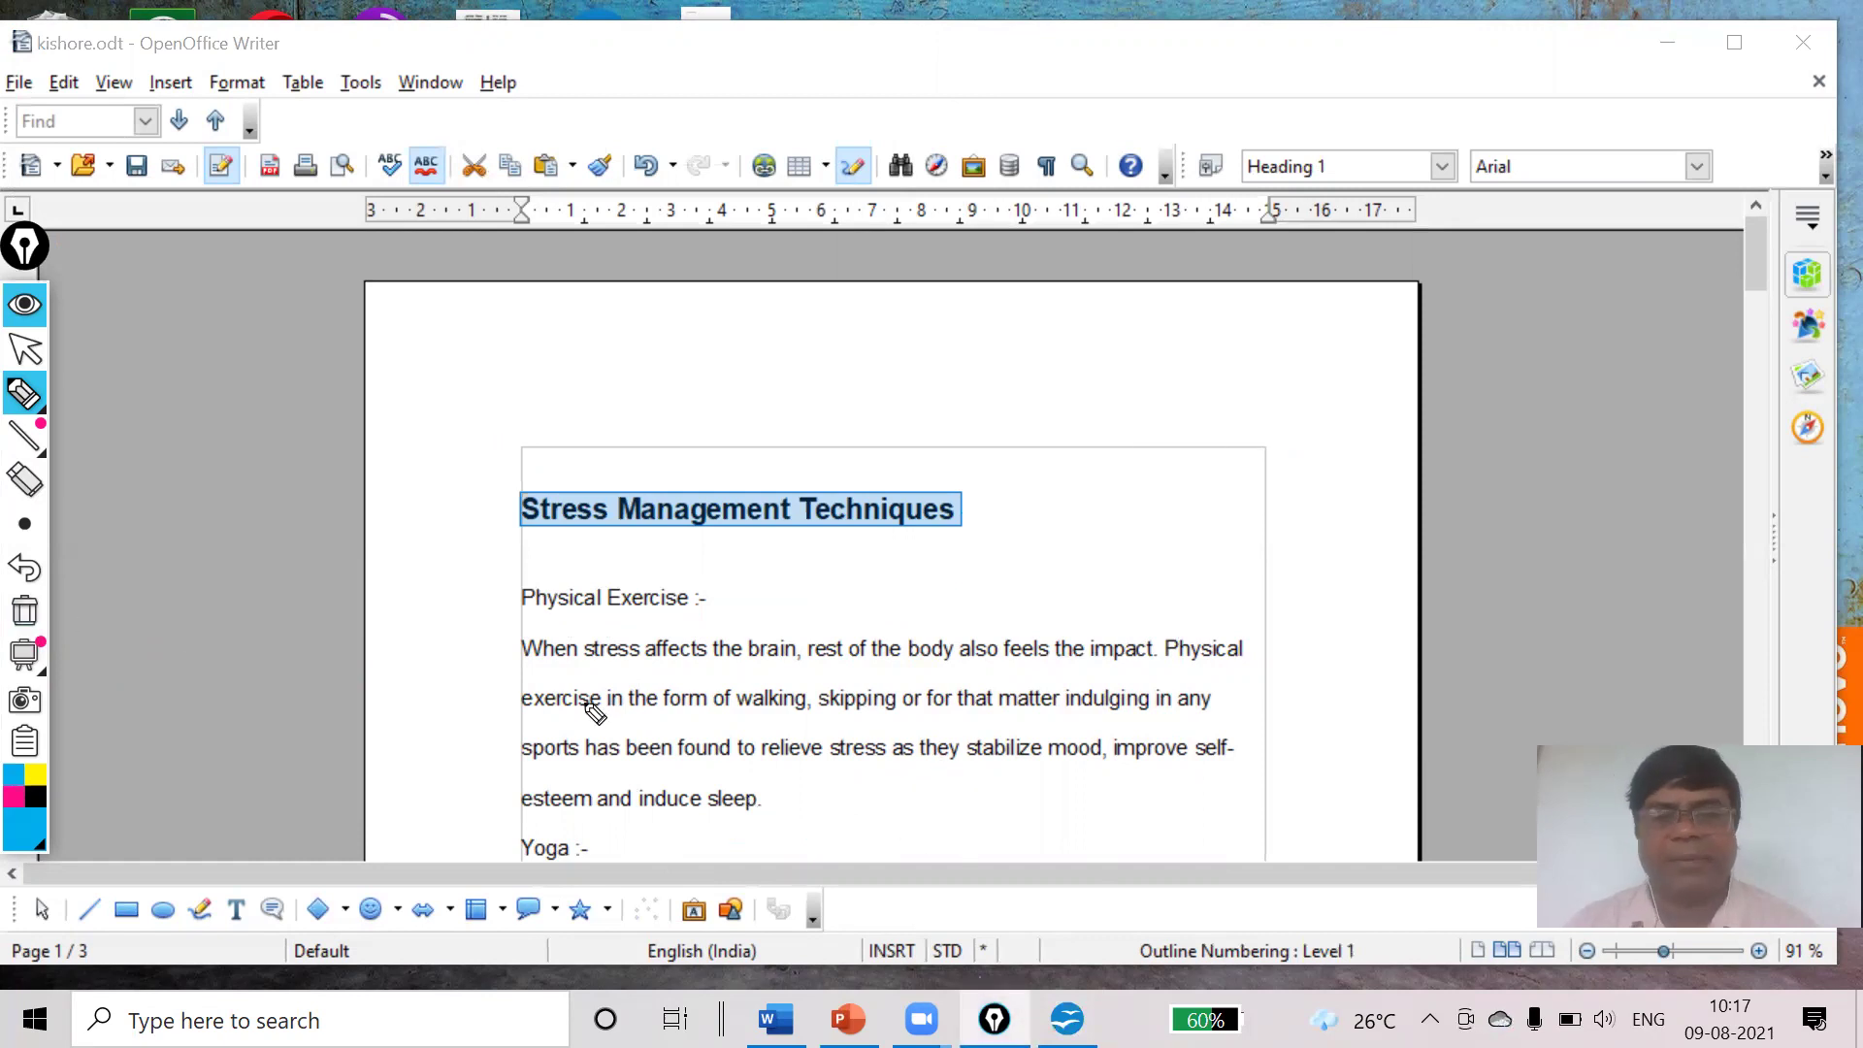
pyautogui.click(43, 351)
pyautogui.scroll(-6, 786, 544)
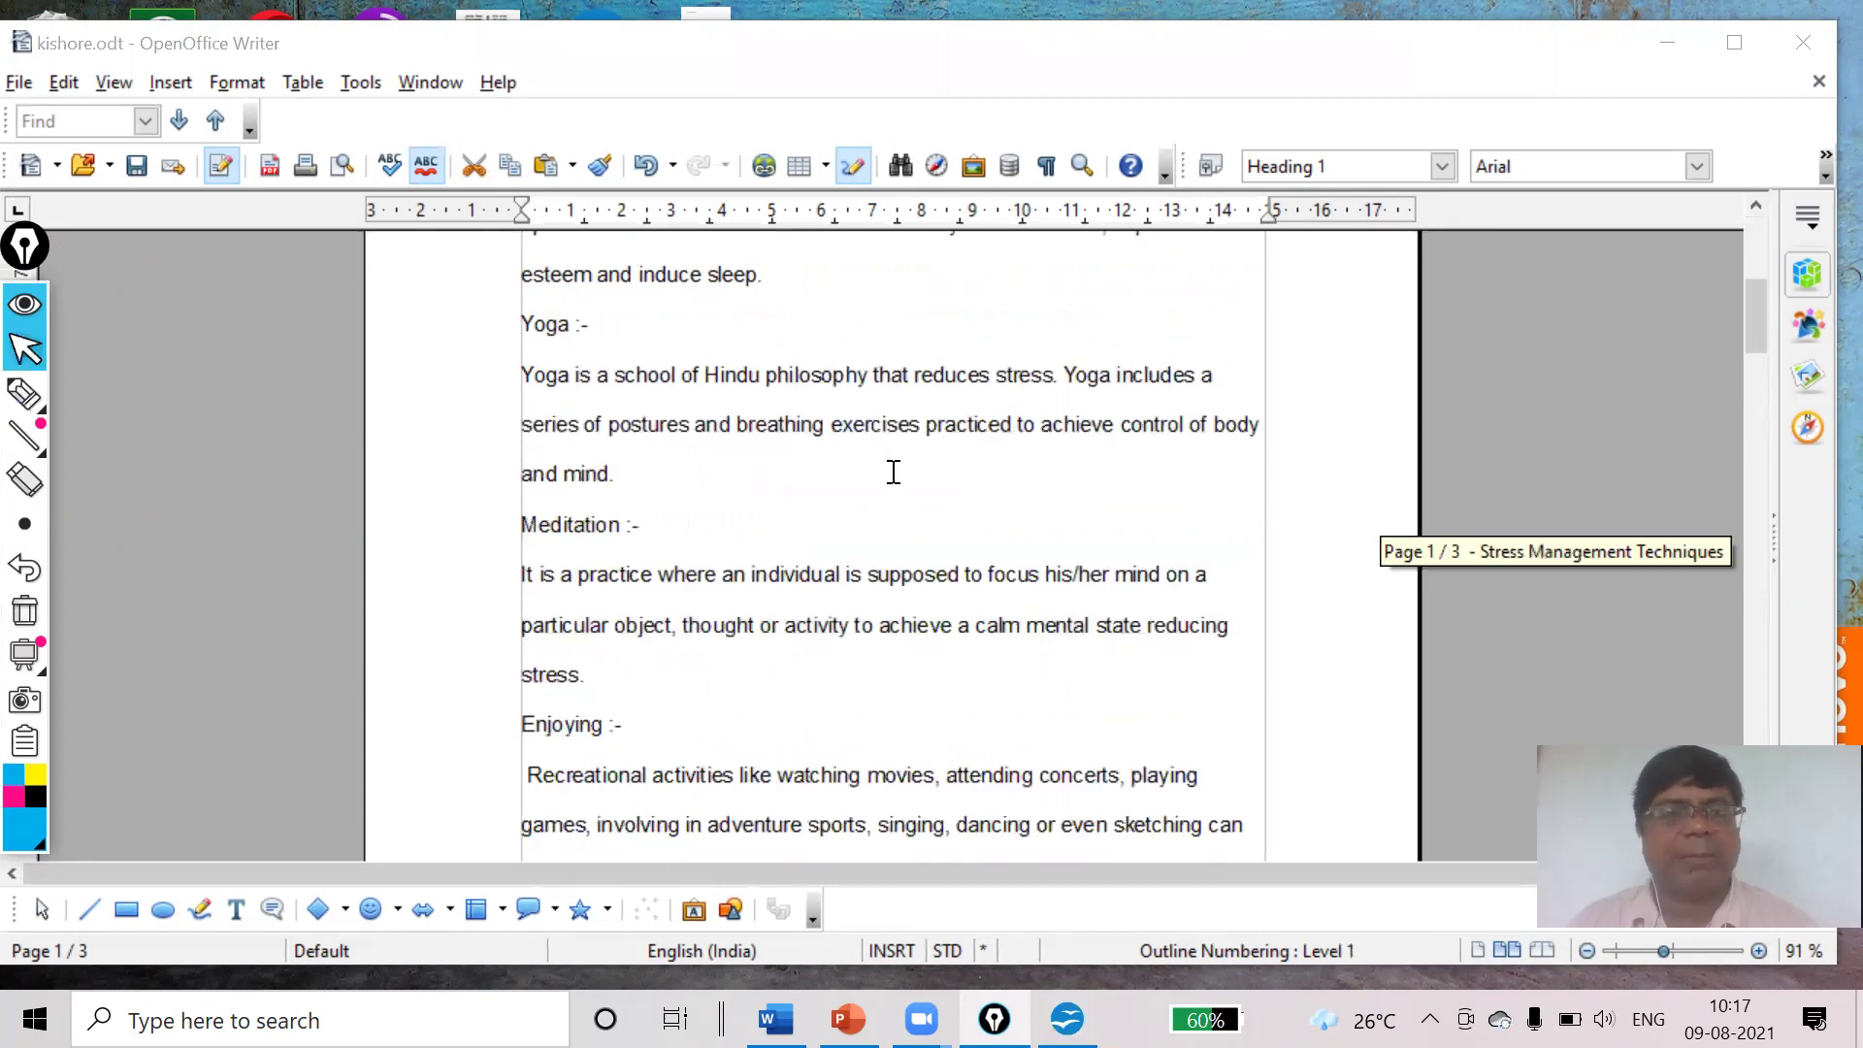
pyautogui.click(24, 393)
pyautogui.moveTo(497, 537); pyautogui.dragTo(742, 556)
pyautogui.moveTo(497, 750); pyautogui.dragTo(728, 750)
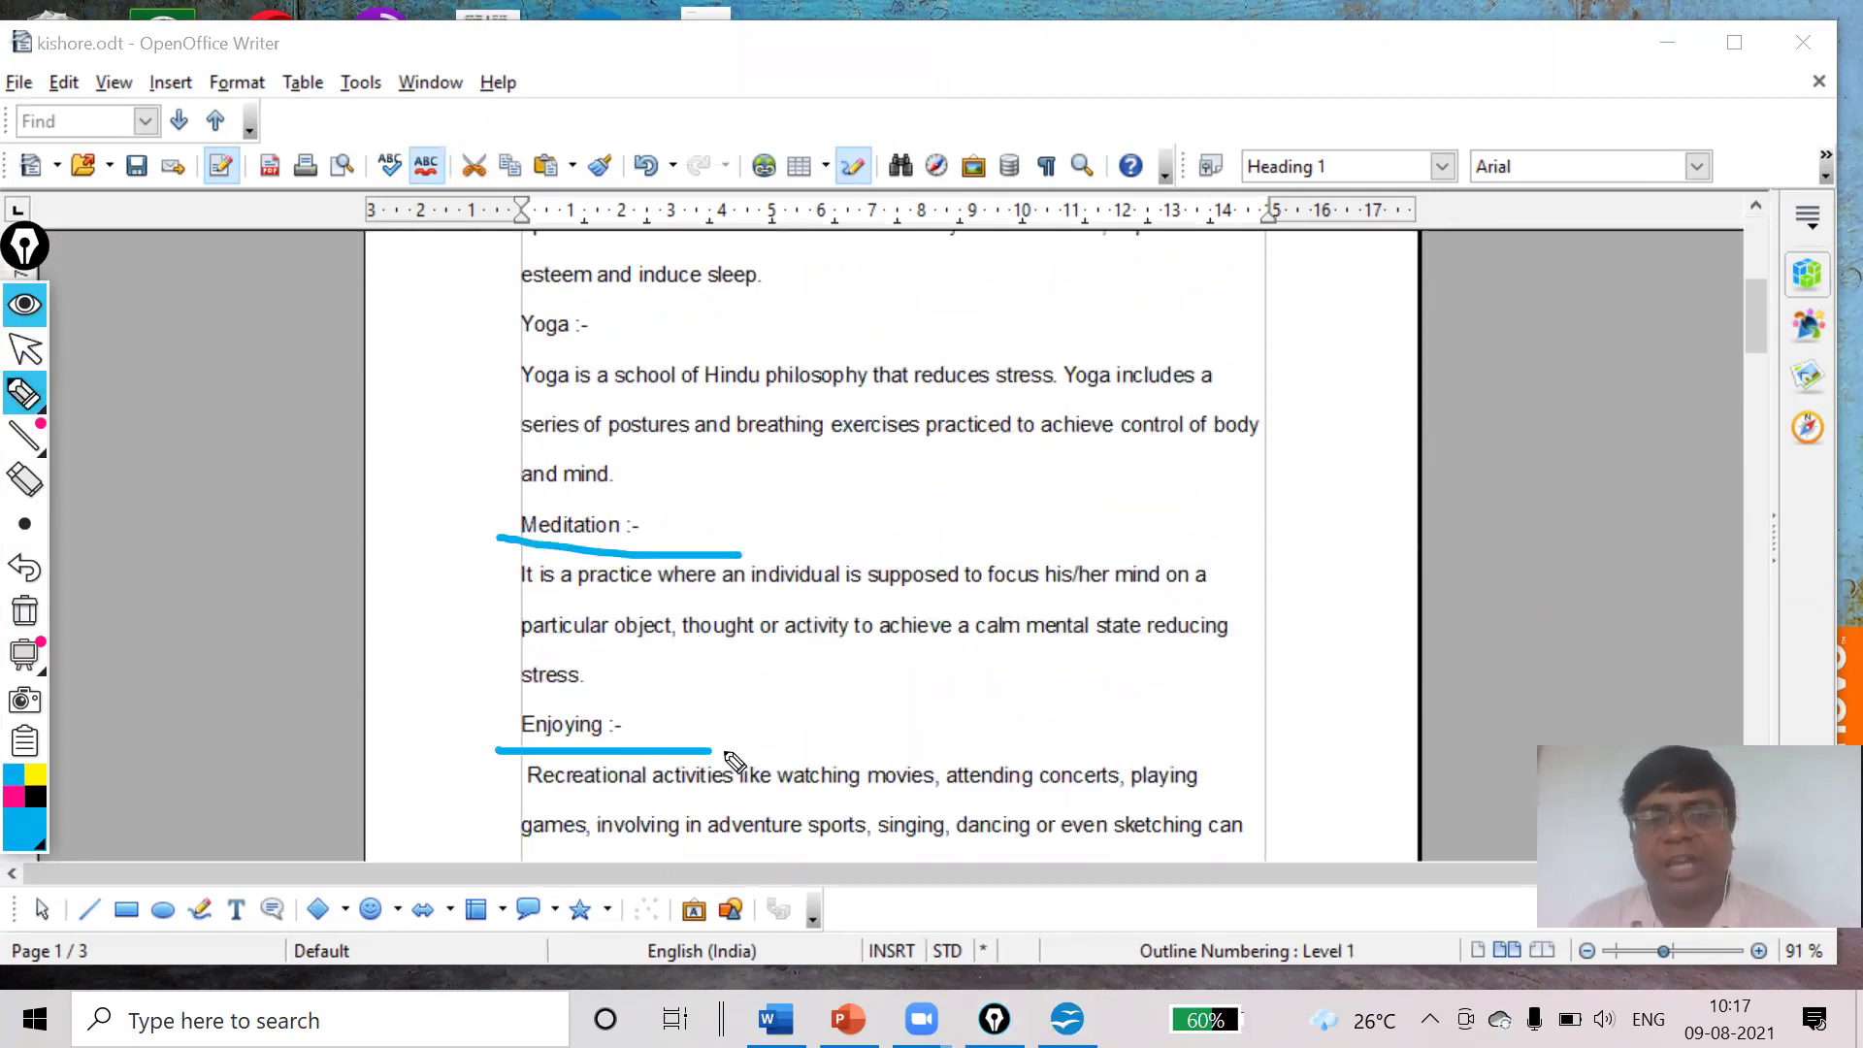
pyautogui.click(26, 356)
pyautogui.scroll(-5, 291, 536)
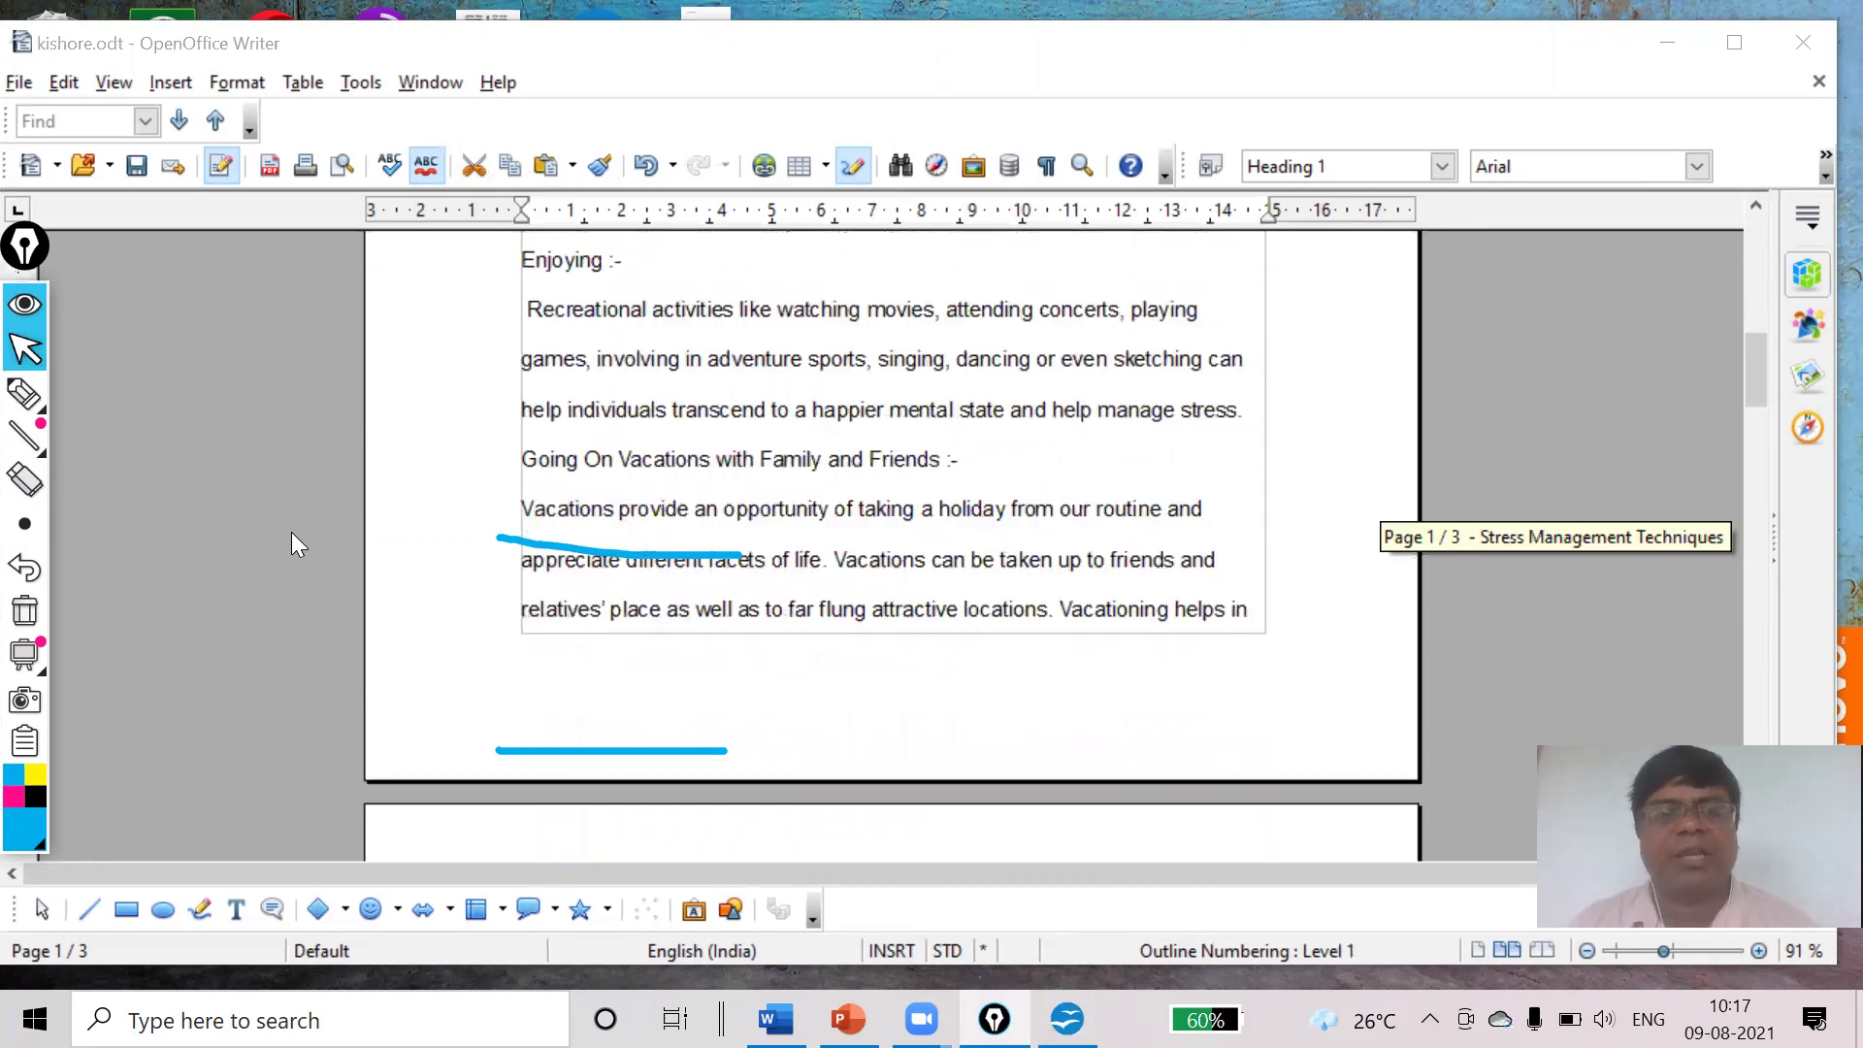
# Select the Going On Vacations, Taking Nature Walks, Make self-care a priority and following subheadings
pyautogui.moveTo(517, 460); pyautogui.dragTo(1001, 457)
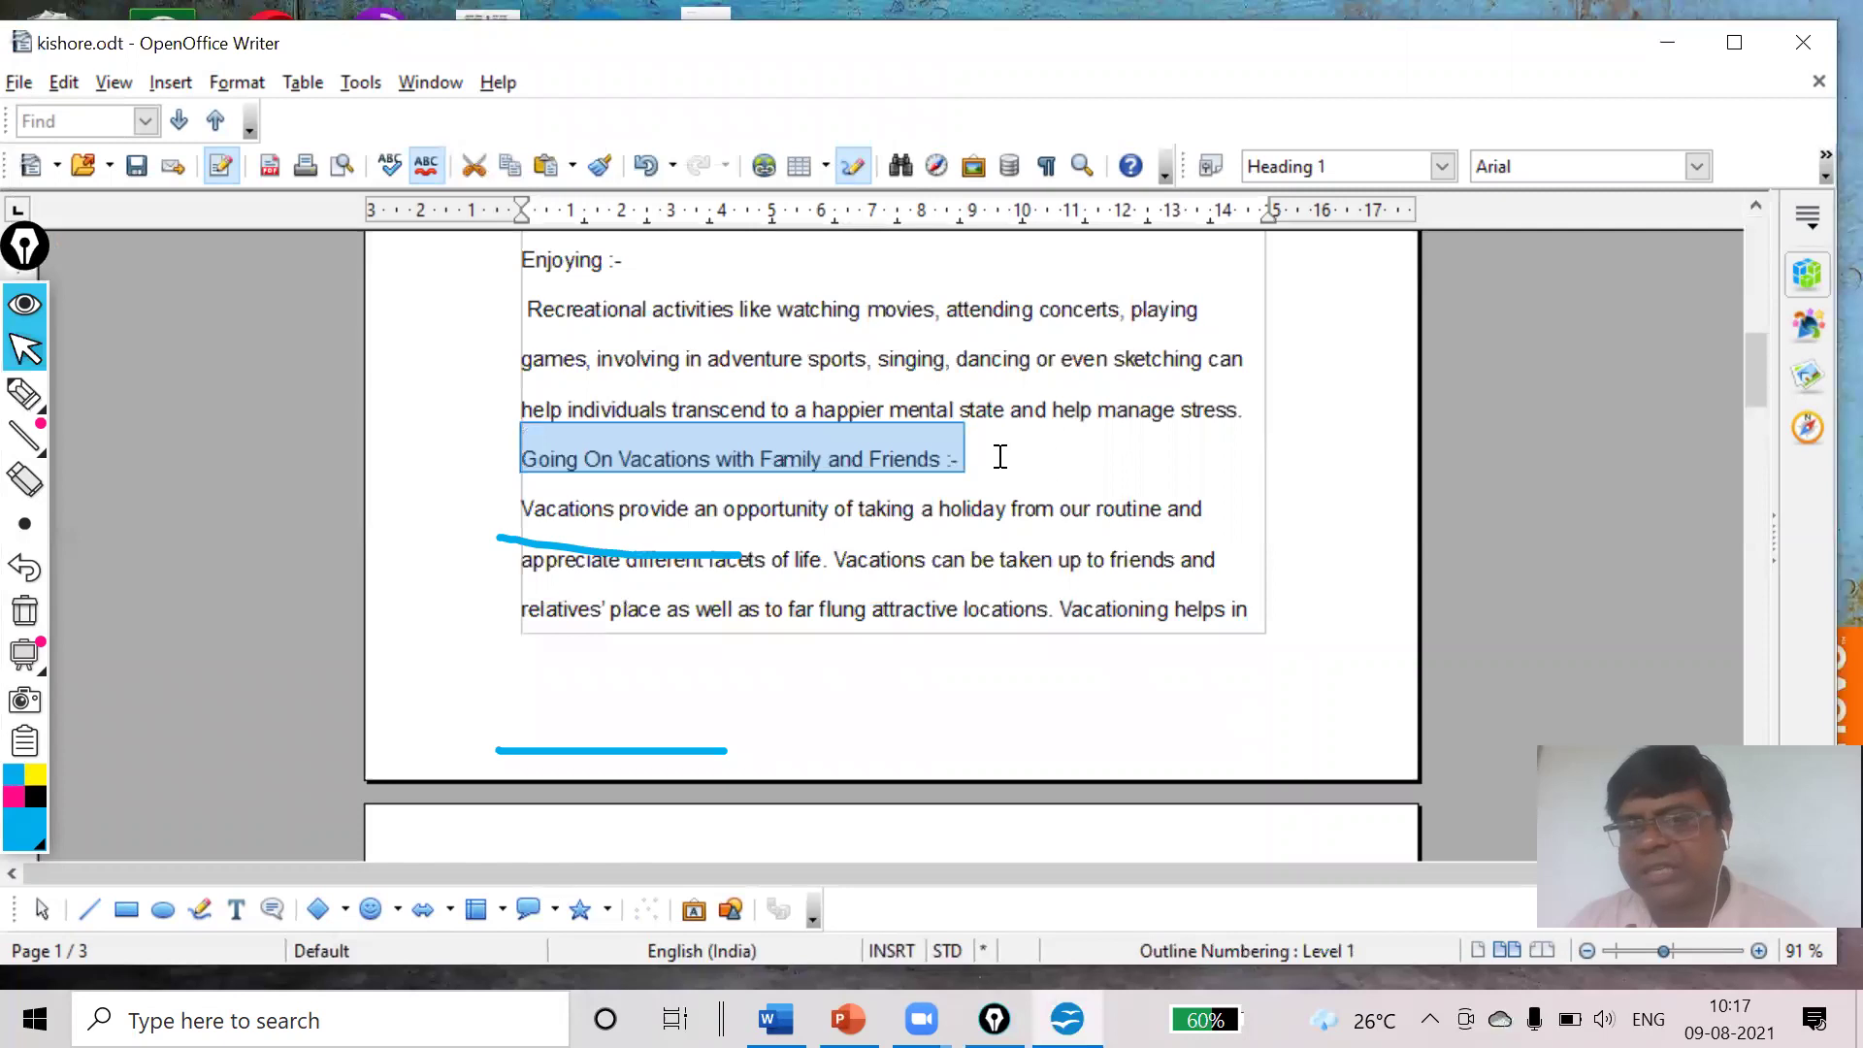
pyautogui.scroll(-5, 650, 618)
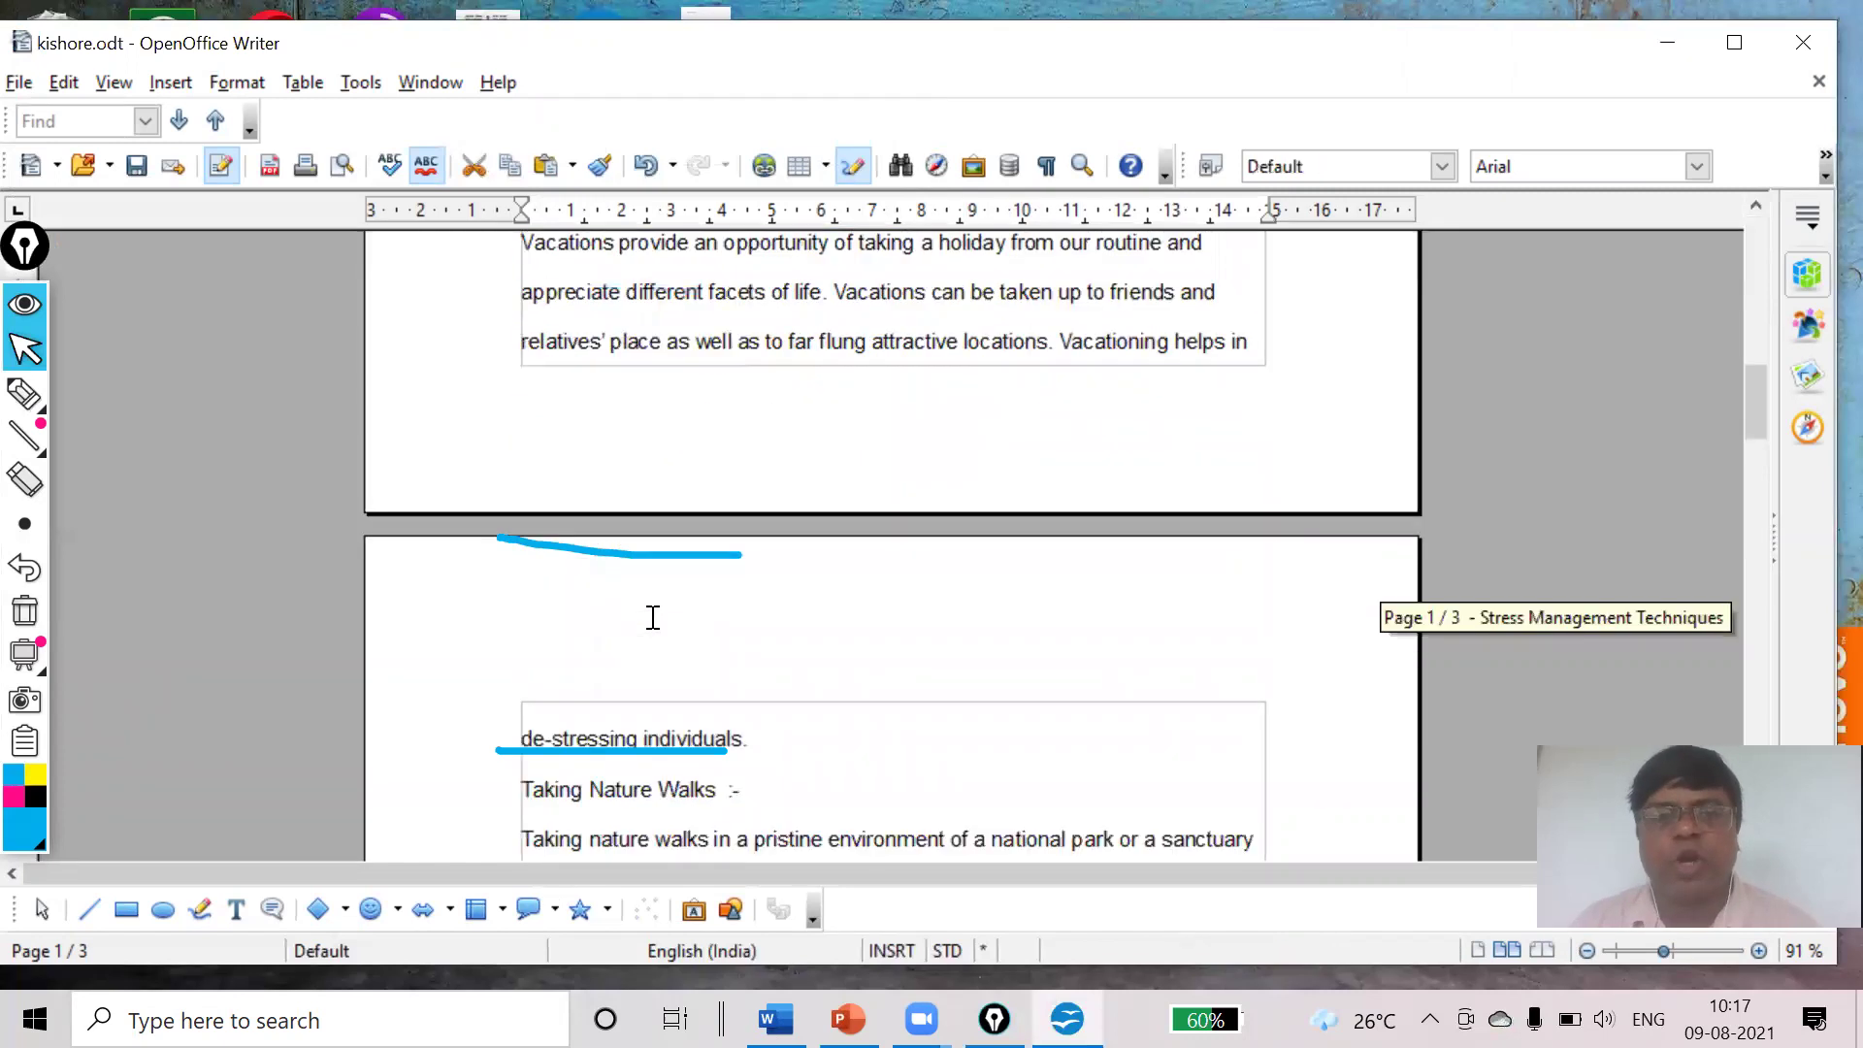
pyautogui.moveTo(520, 592); pyautogui.dragTo(747, 589)
pyautogui.scroll(-1, 750, 595)
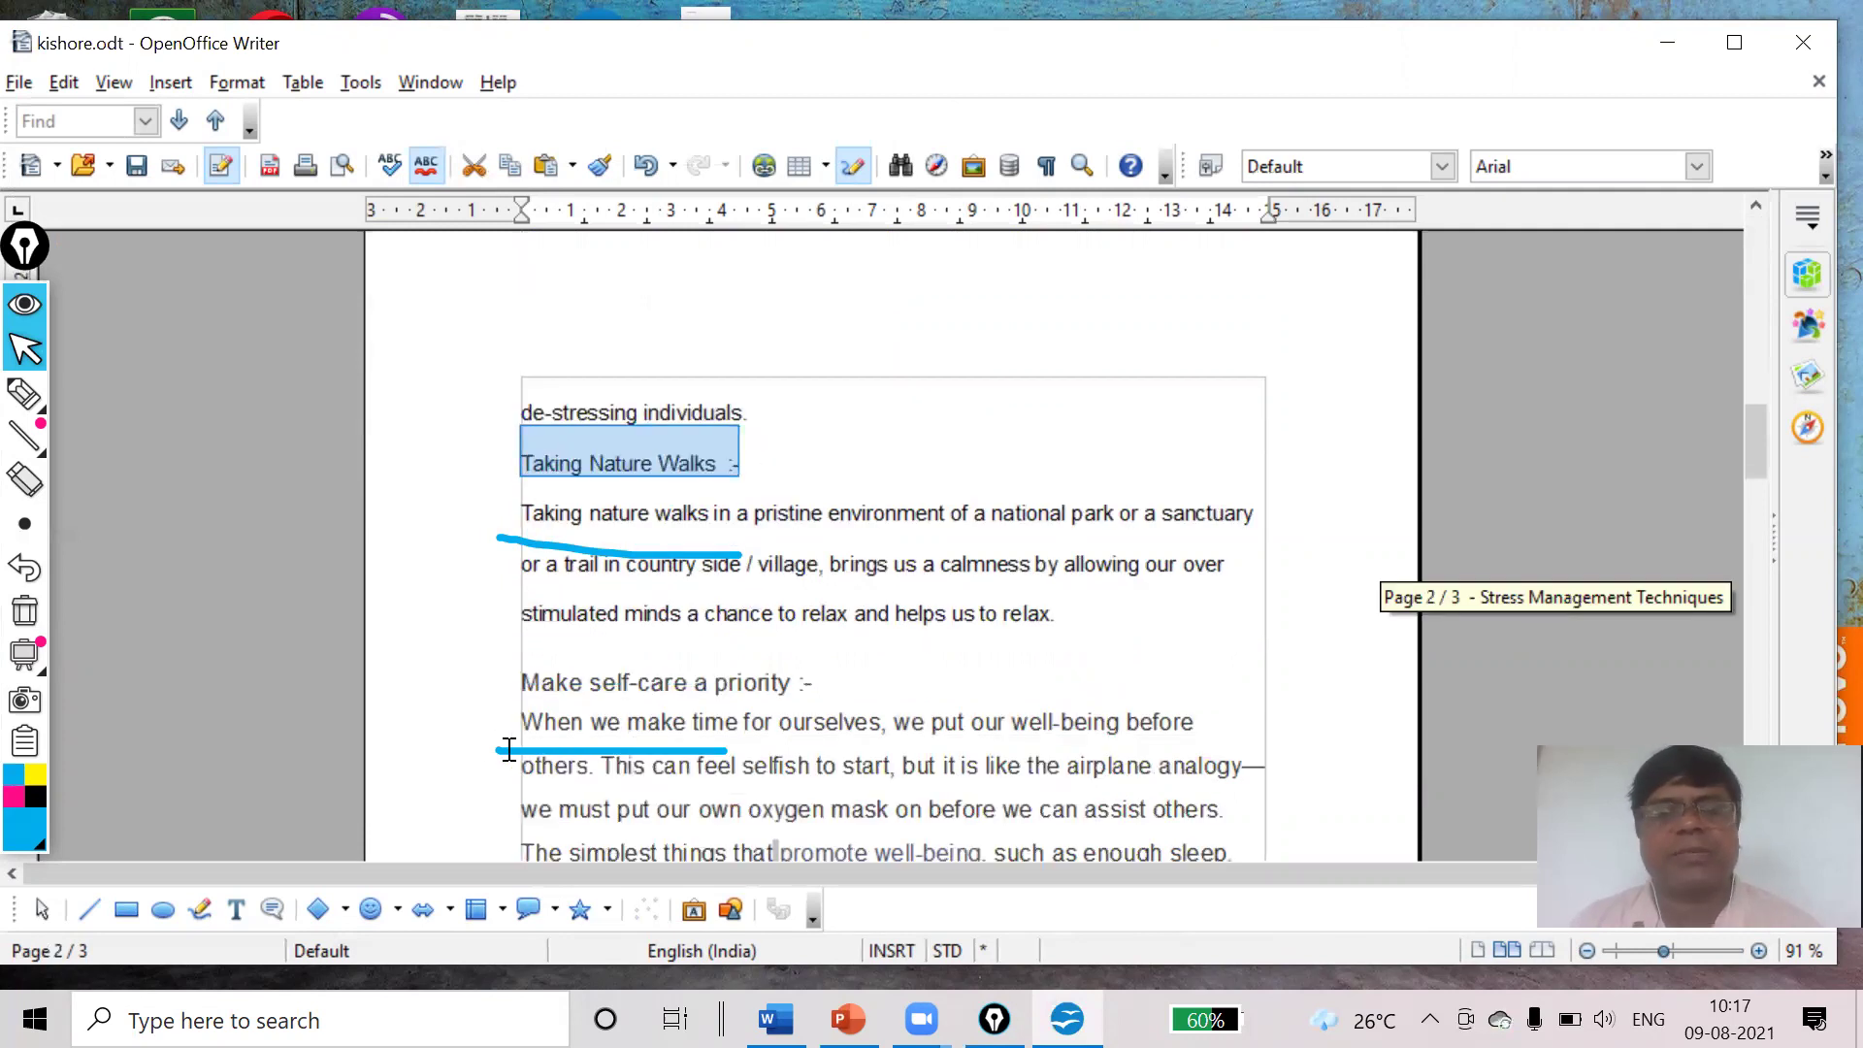
pyautogui.moveTo(522, 683); pyautogui.dragTo(804, 684)
pyautogui.scroll(-2, 806, 683)
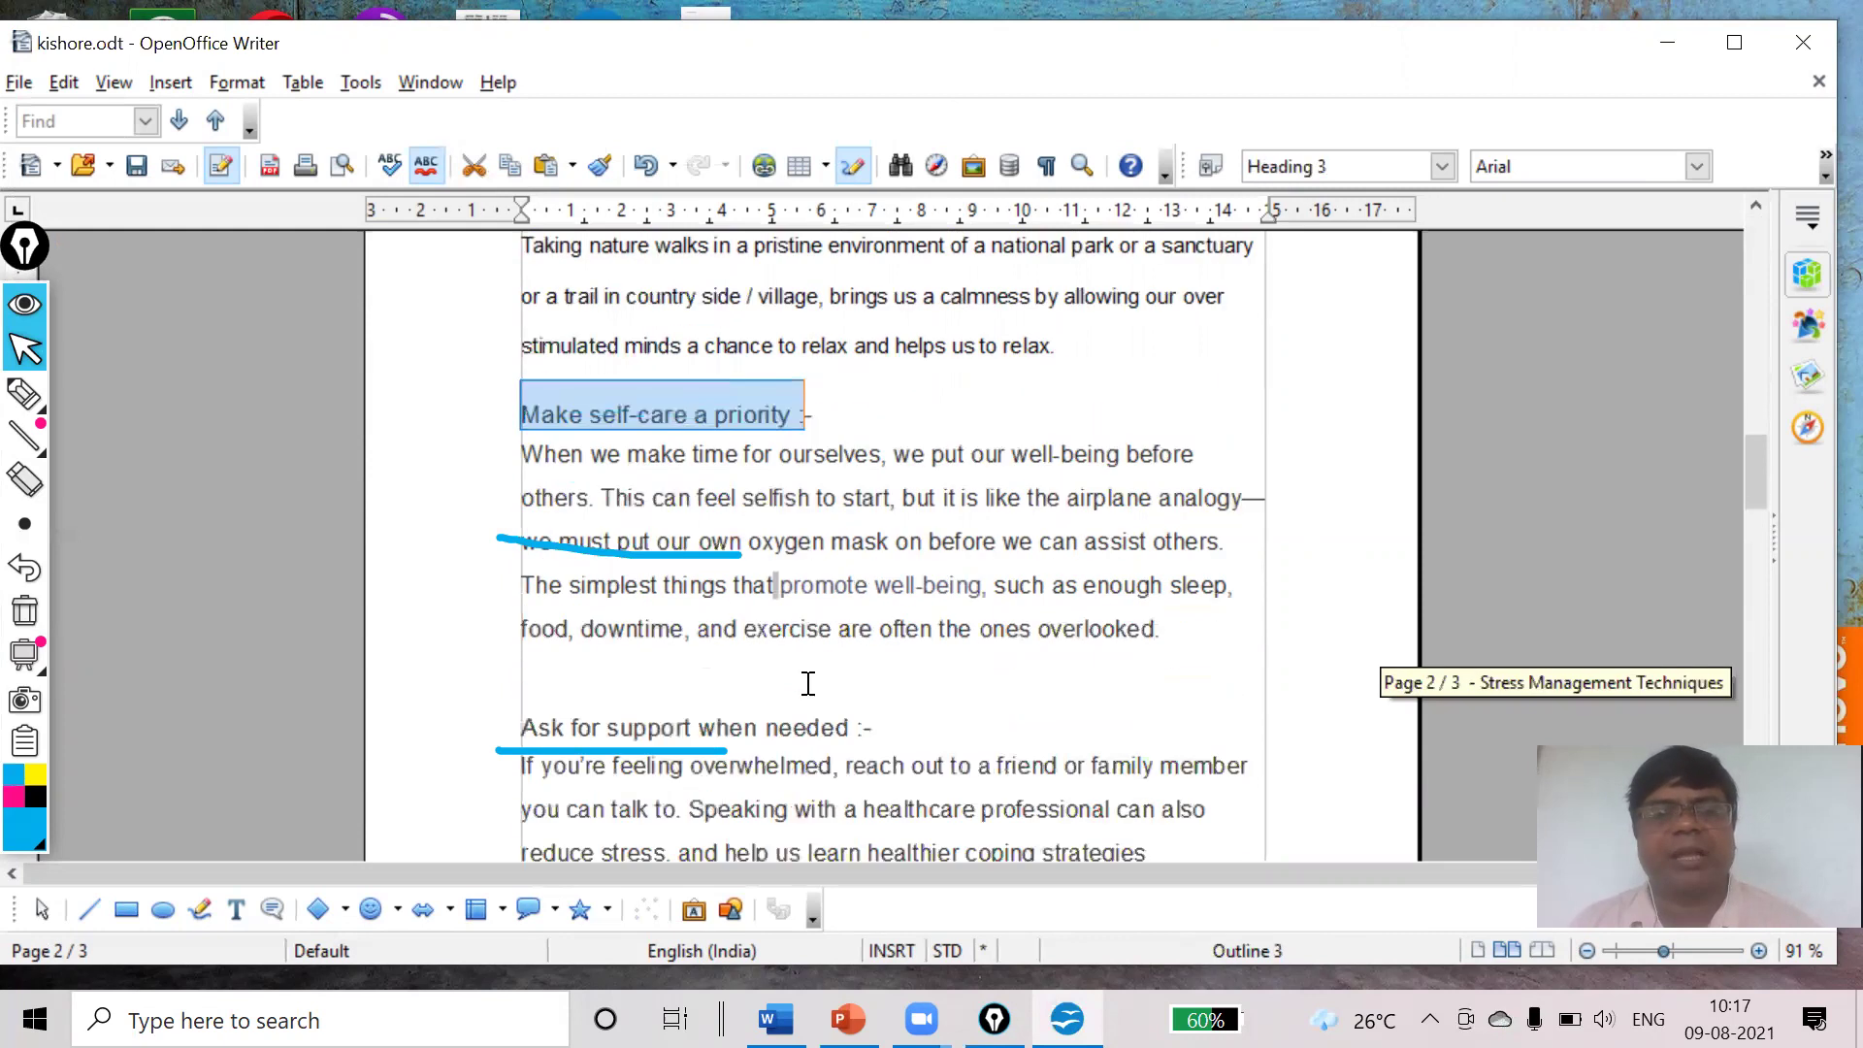
pyautogui.scroll(-1, 811, 681)
pyautogui.moveTo(534, 657); pyautogui.dragTo(852, 657)
pyautogui.scroll(-3, 852, 657)
pyautogui.moveTo(521, 643); pyautogui.dragTo(913, 640)
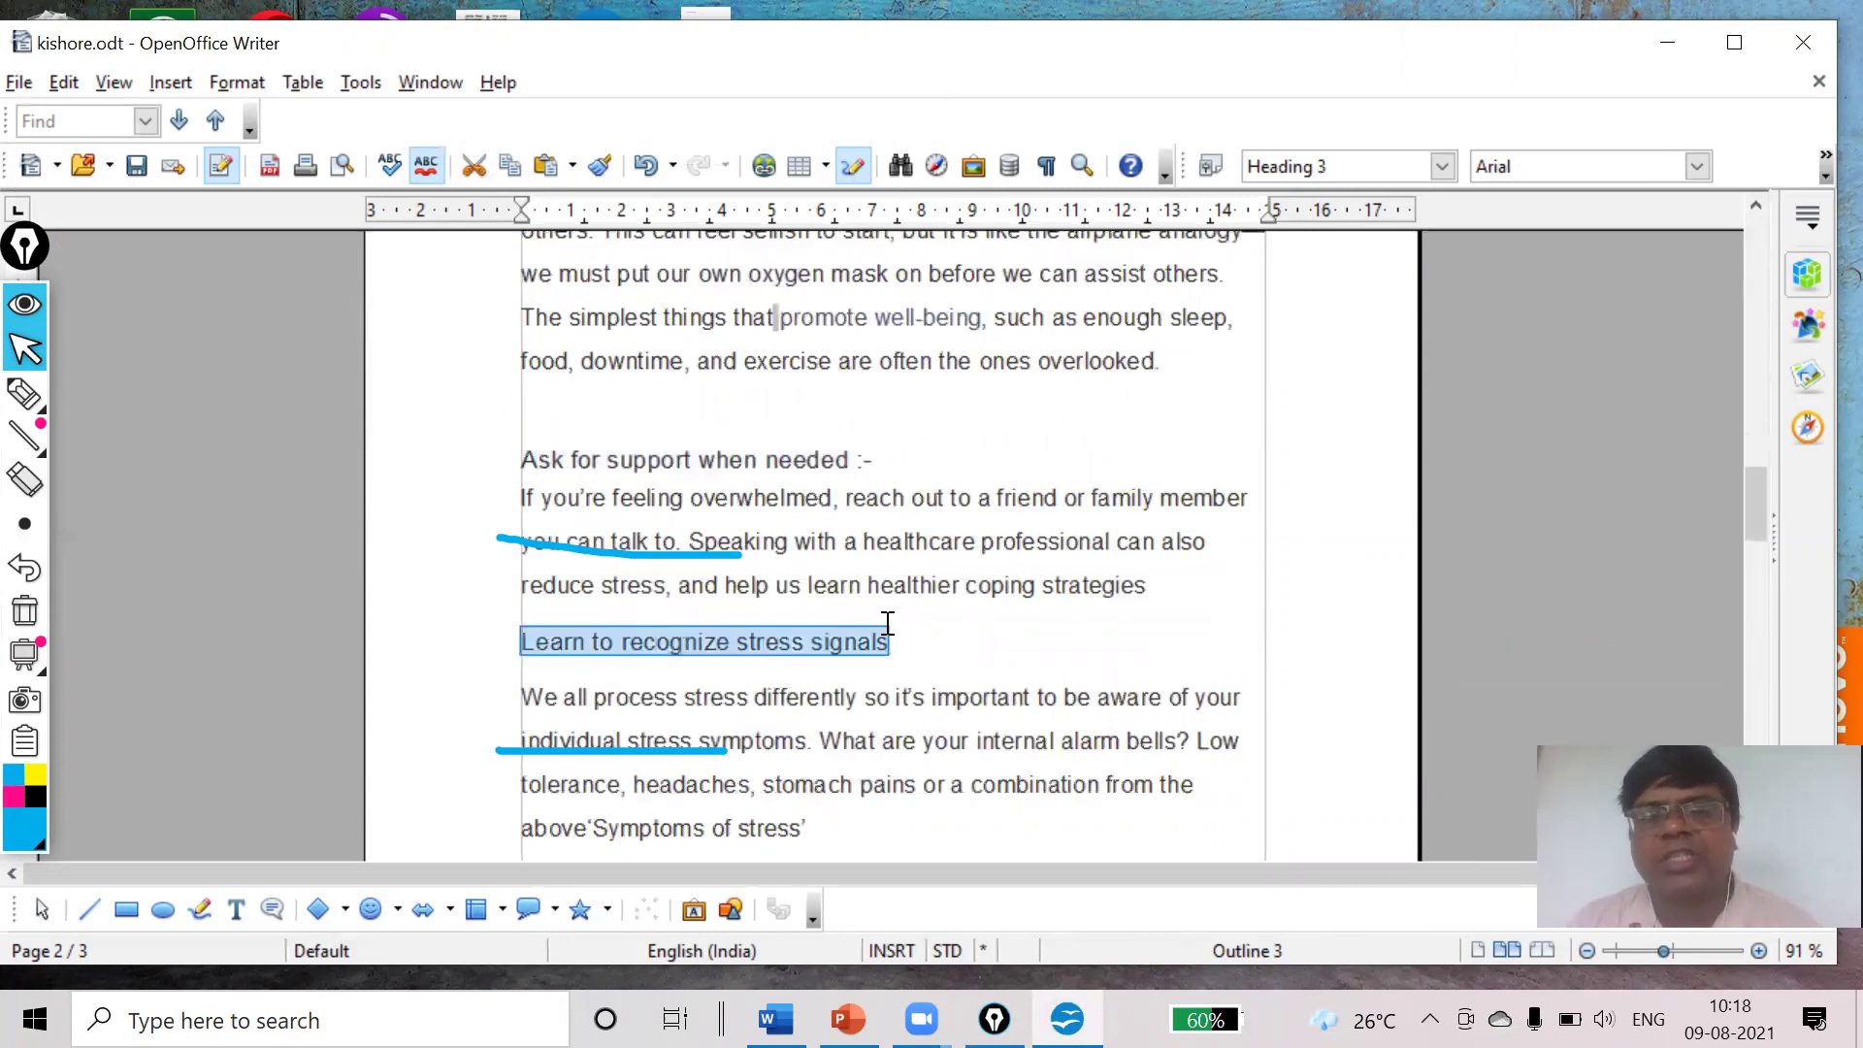
pyautogui.scroll(-4, 887, 622)
pyautogui.scroll(-10, 887, 622)
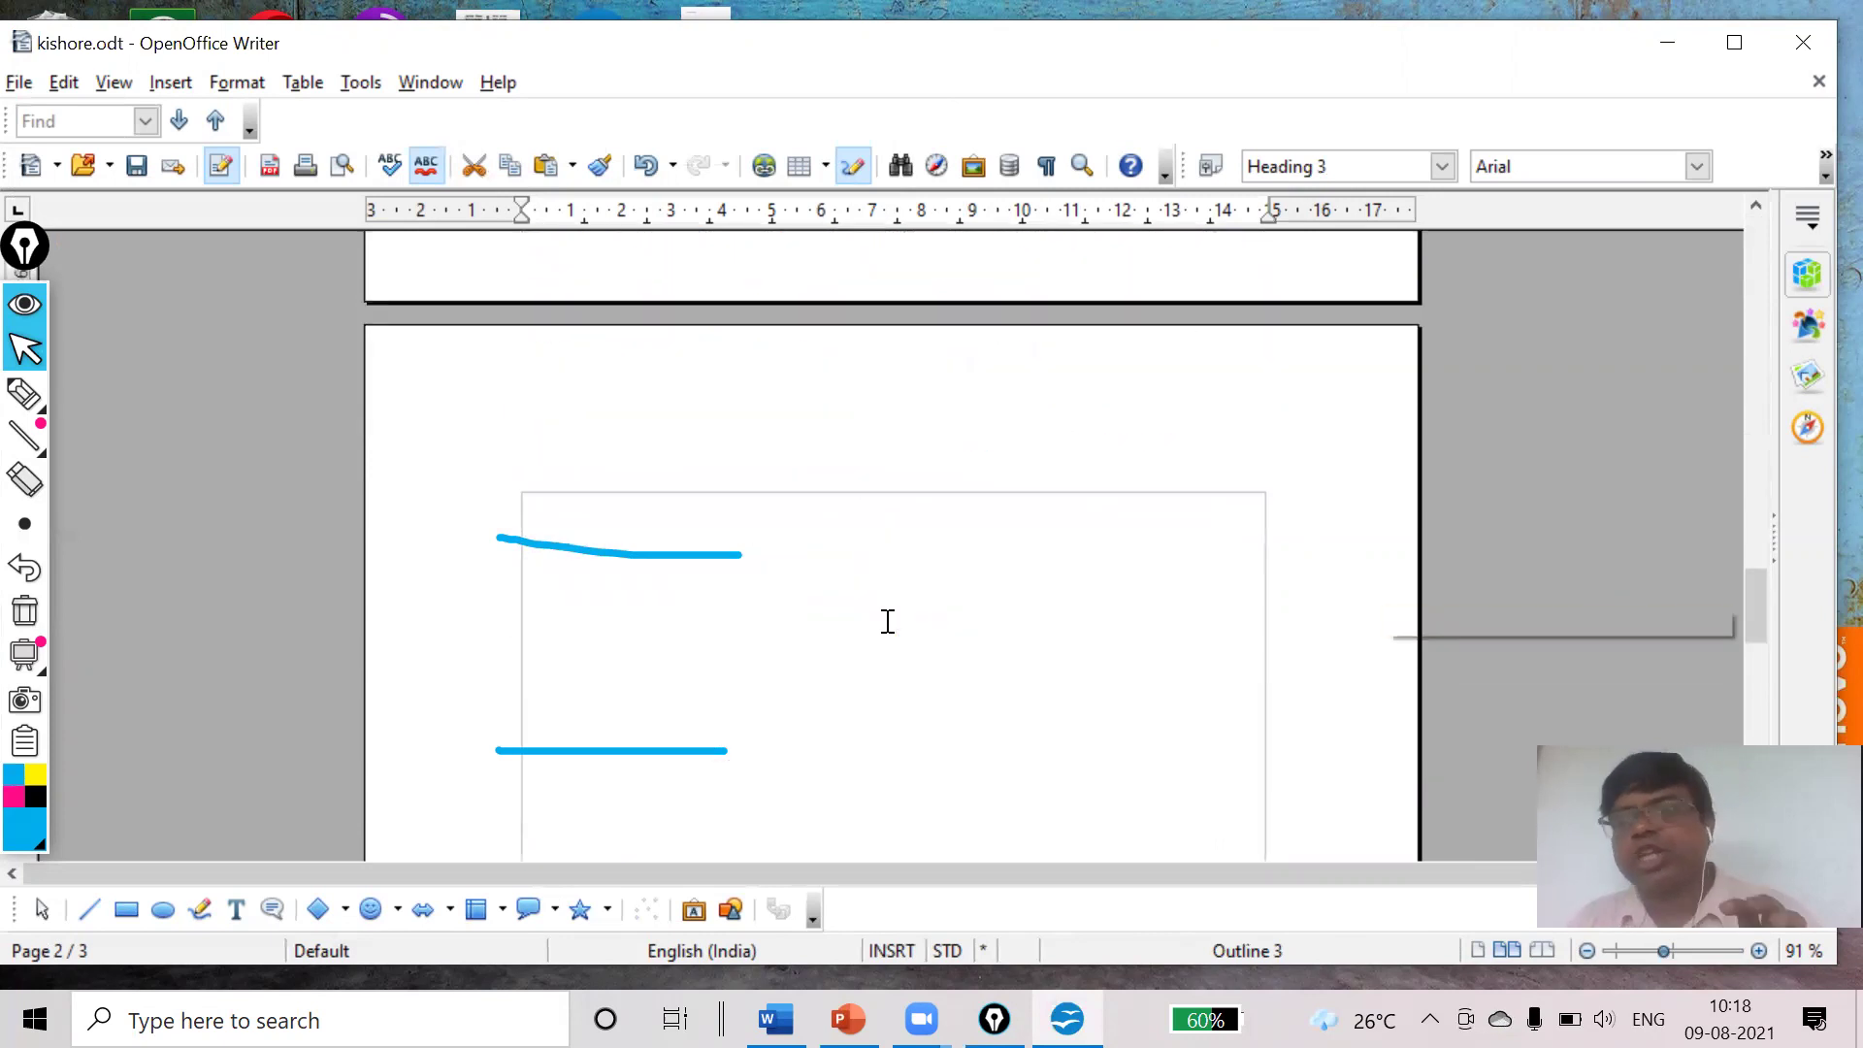
pyautogui.scroll(6, 873, 627)
pyautogui.scroll(18, 873, 627)
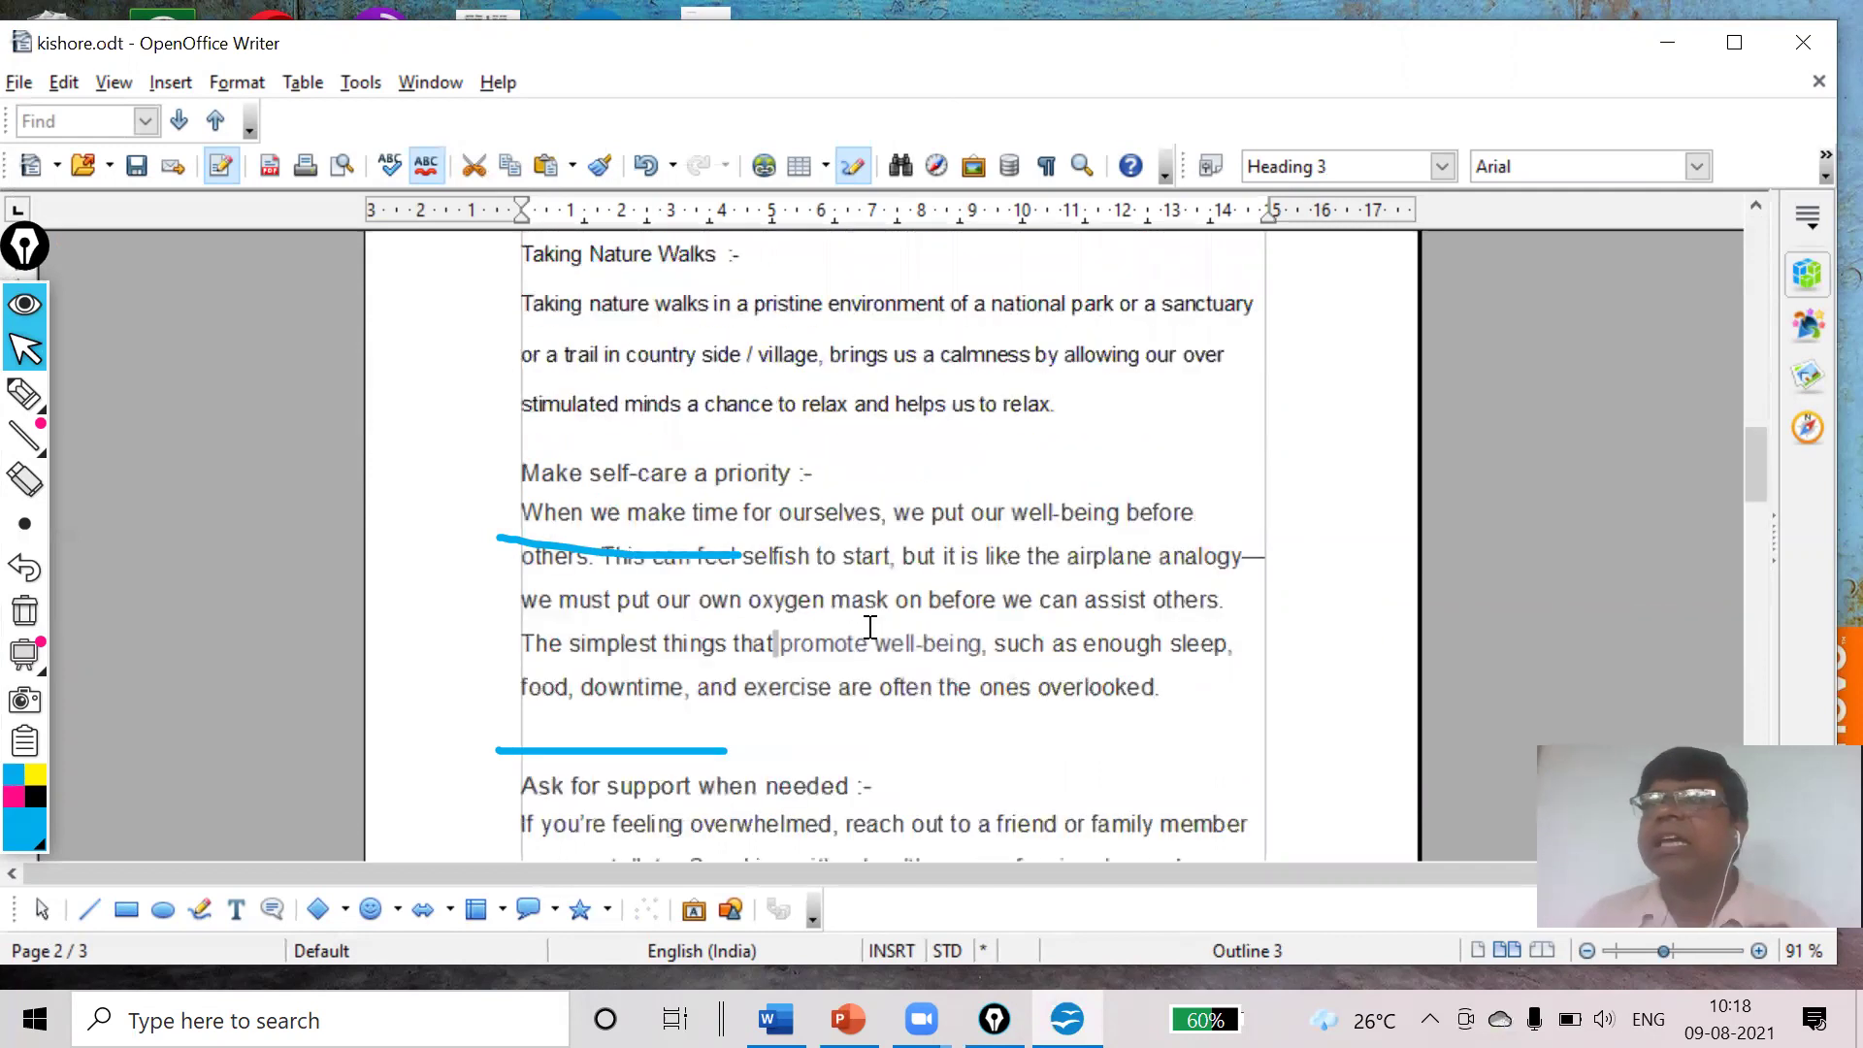
pyautogui.scroll(15, 871, 627)
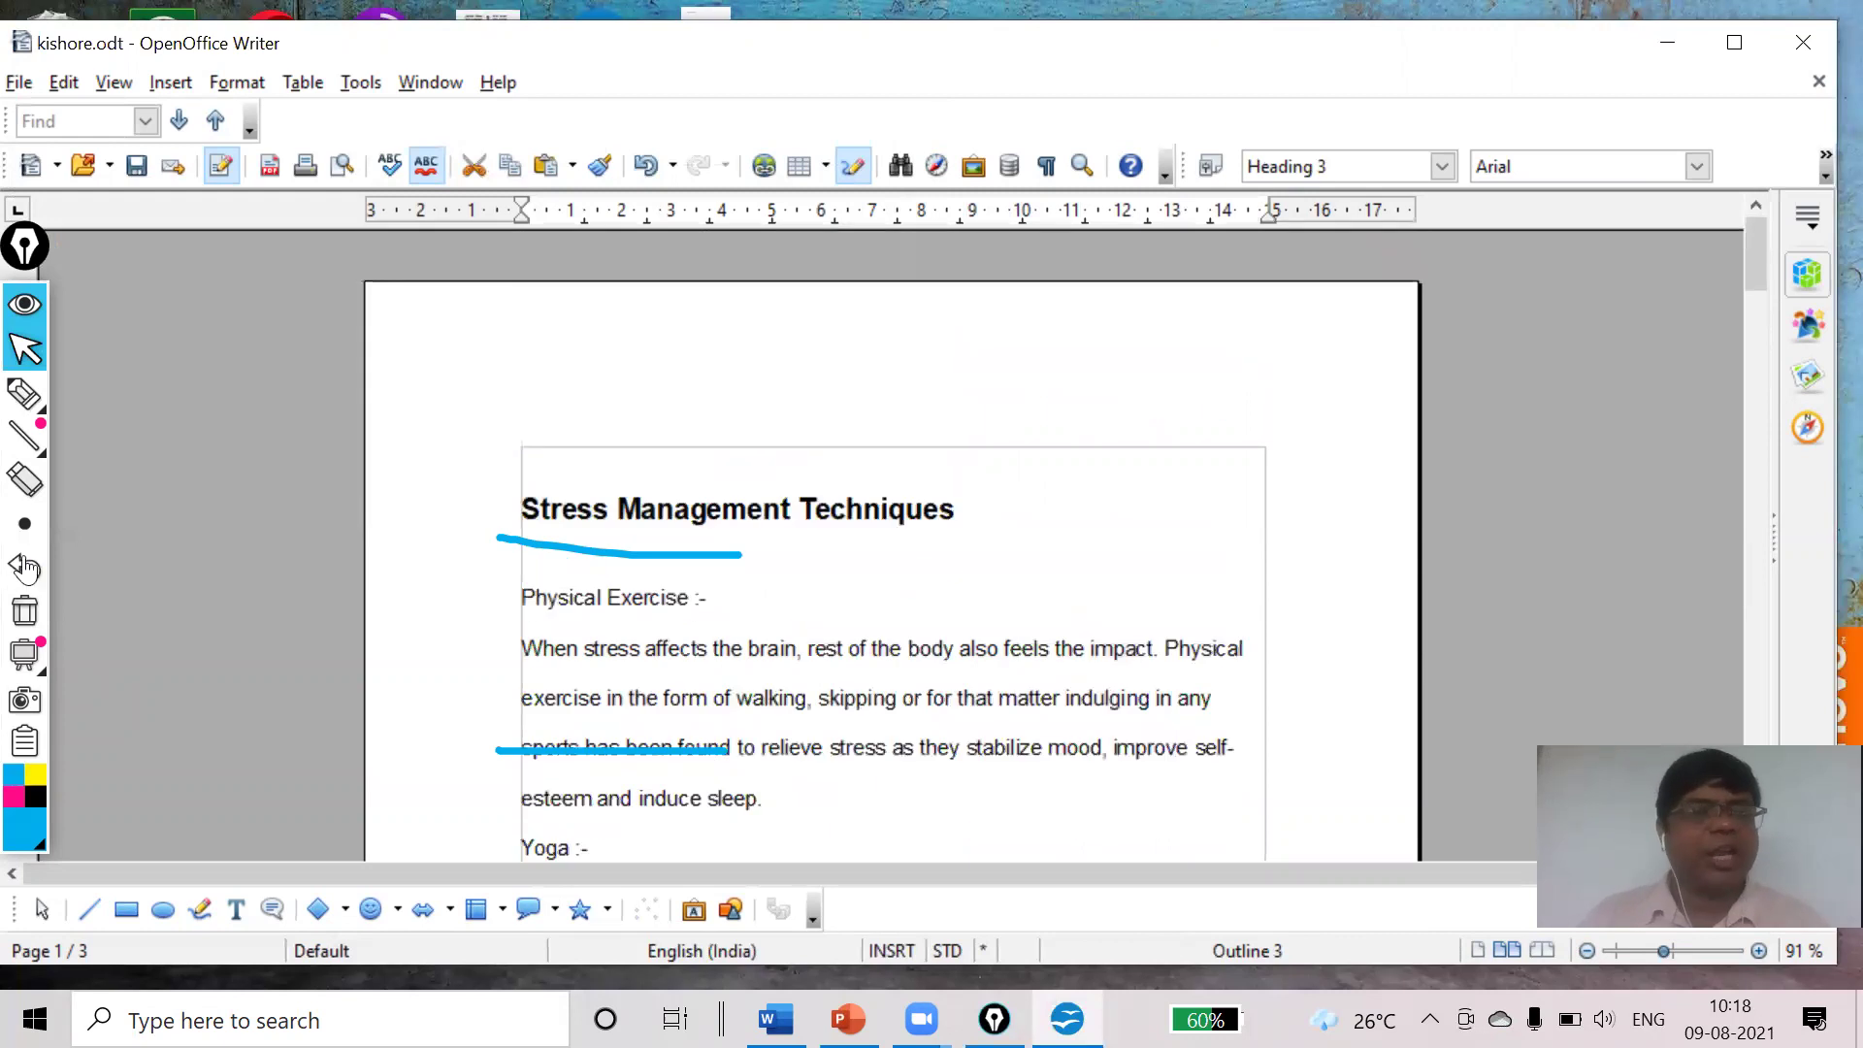
# Clear the pen marks and multi-select the subheadings from Physical Exercise :- through Enjoying :-
pyautogui.click(25, 610)
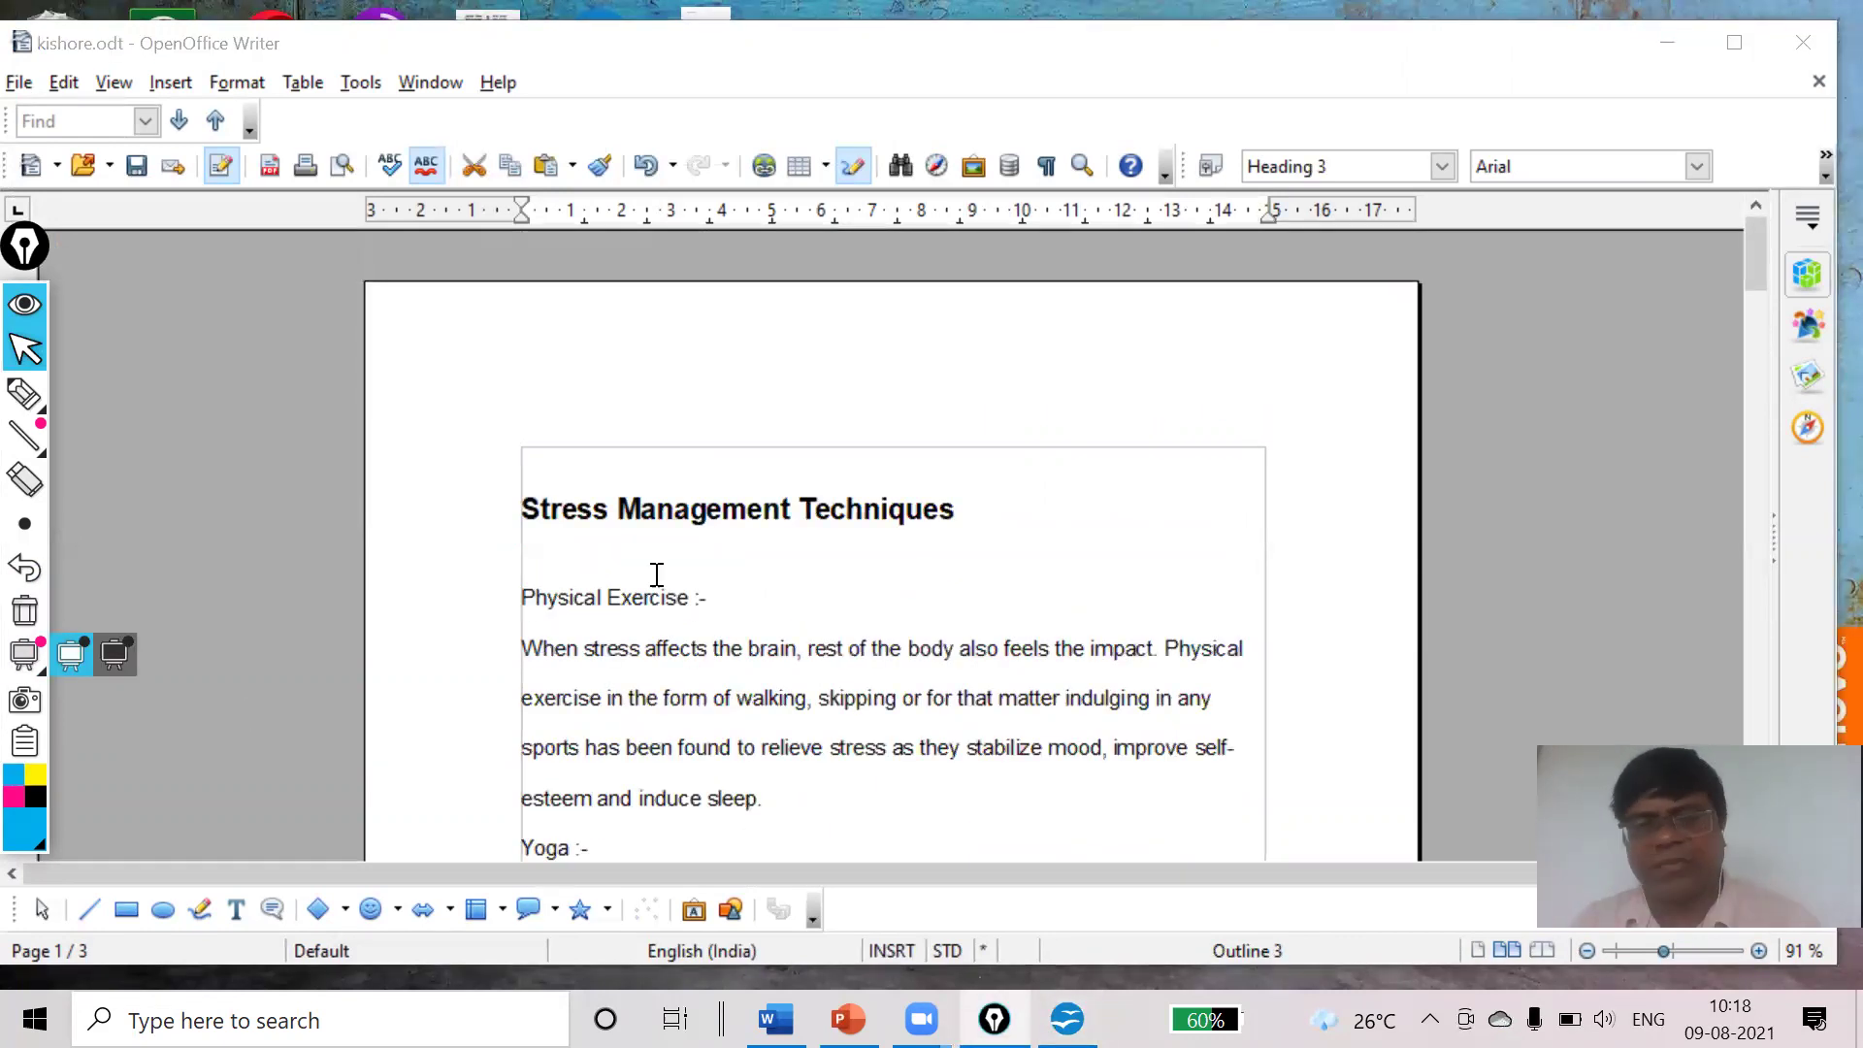
pyautogui.moveTo(523, 595); pyautogui.dragTo(728, 615)
pyautogui.scroll(-3, 730, 617)
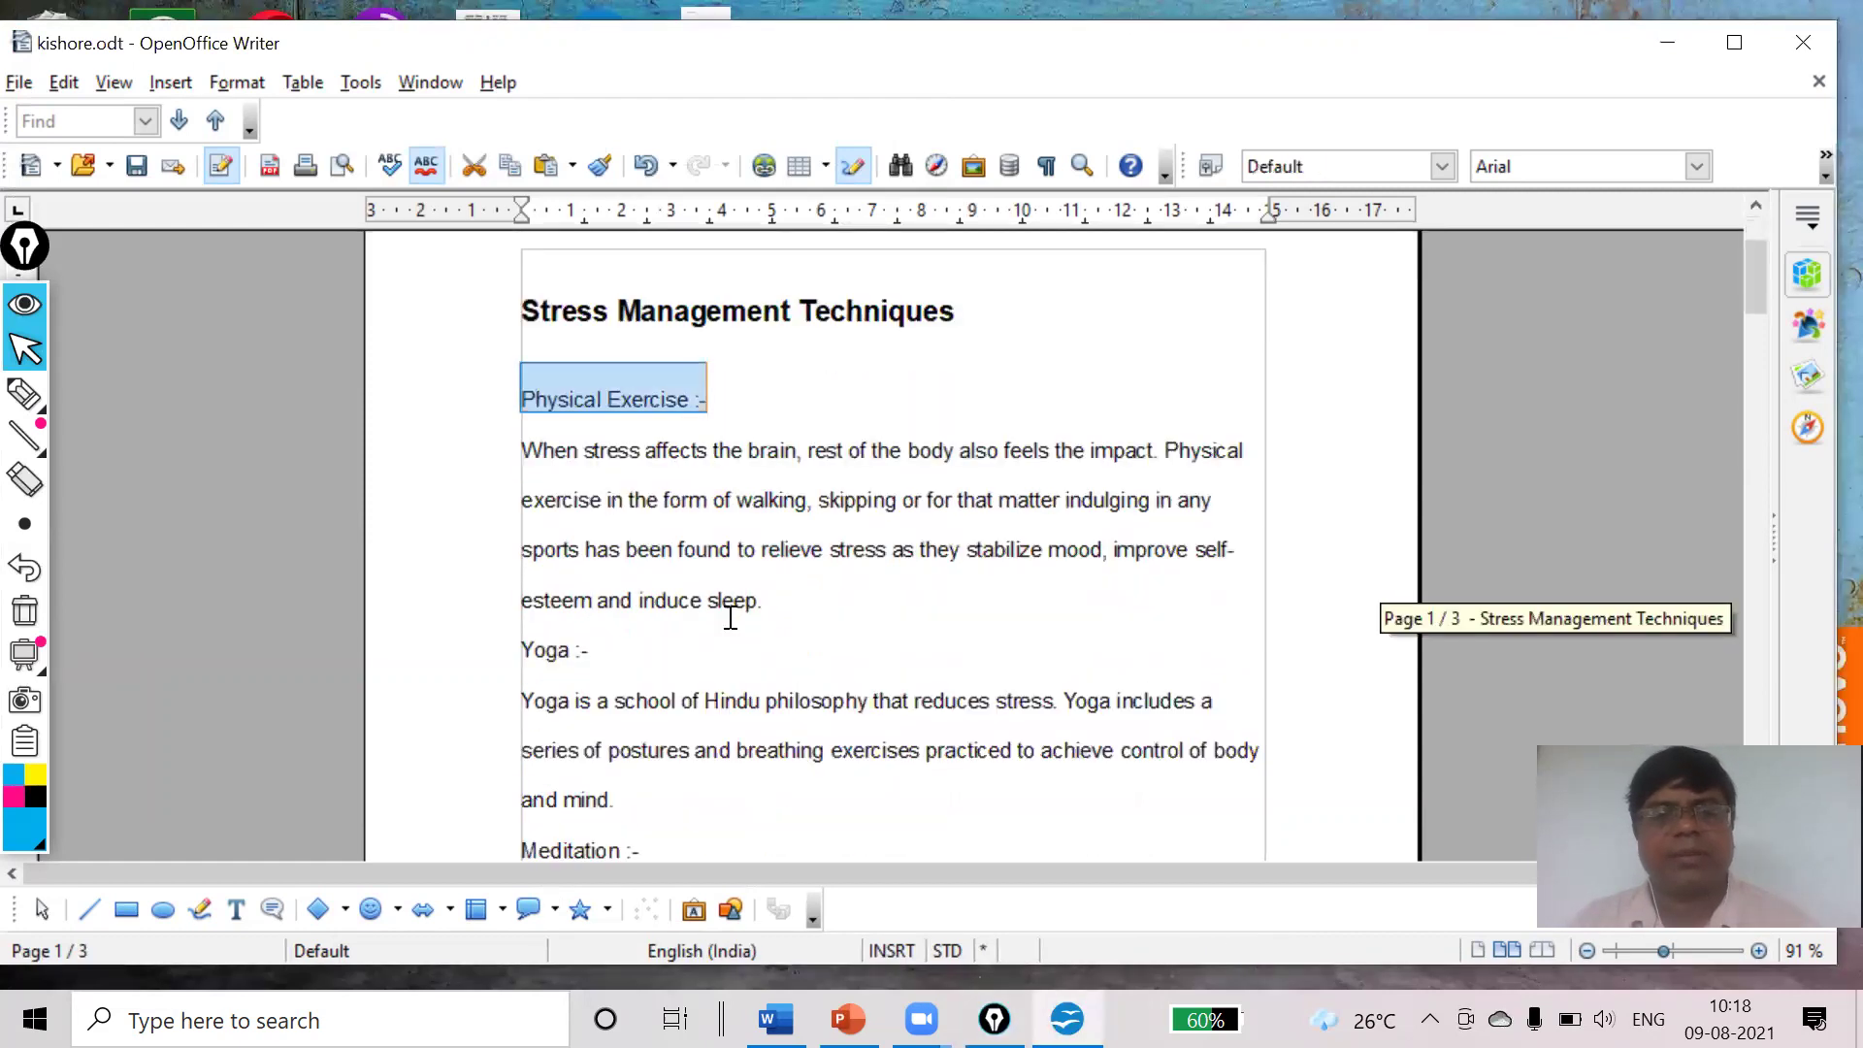
pyautogui.moveTo(525, 650); pyautogui.dragTo(603, 657)
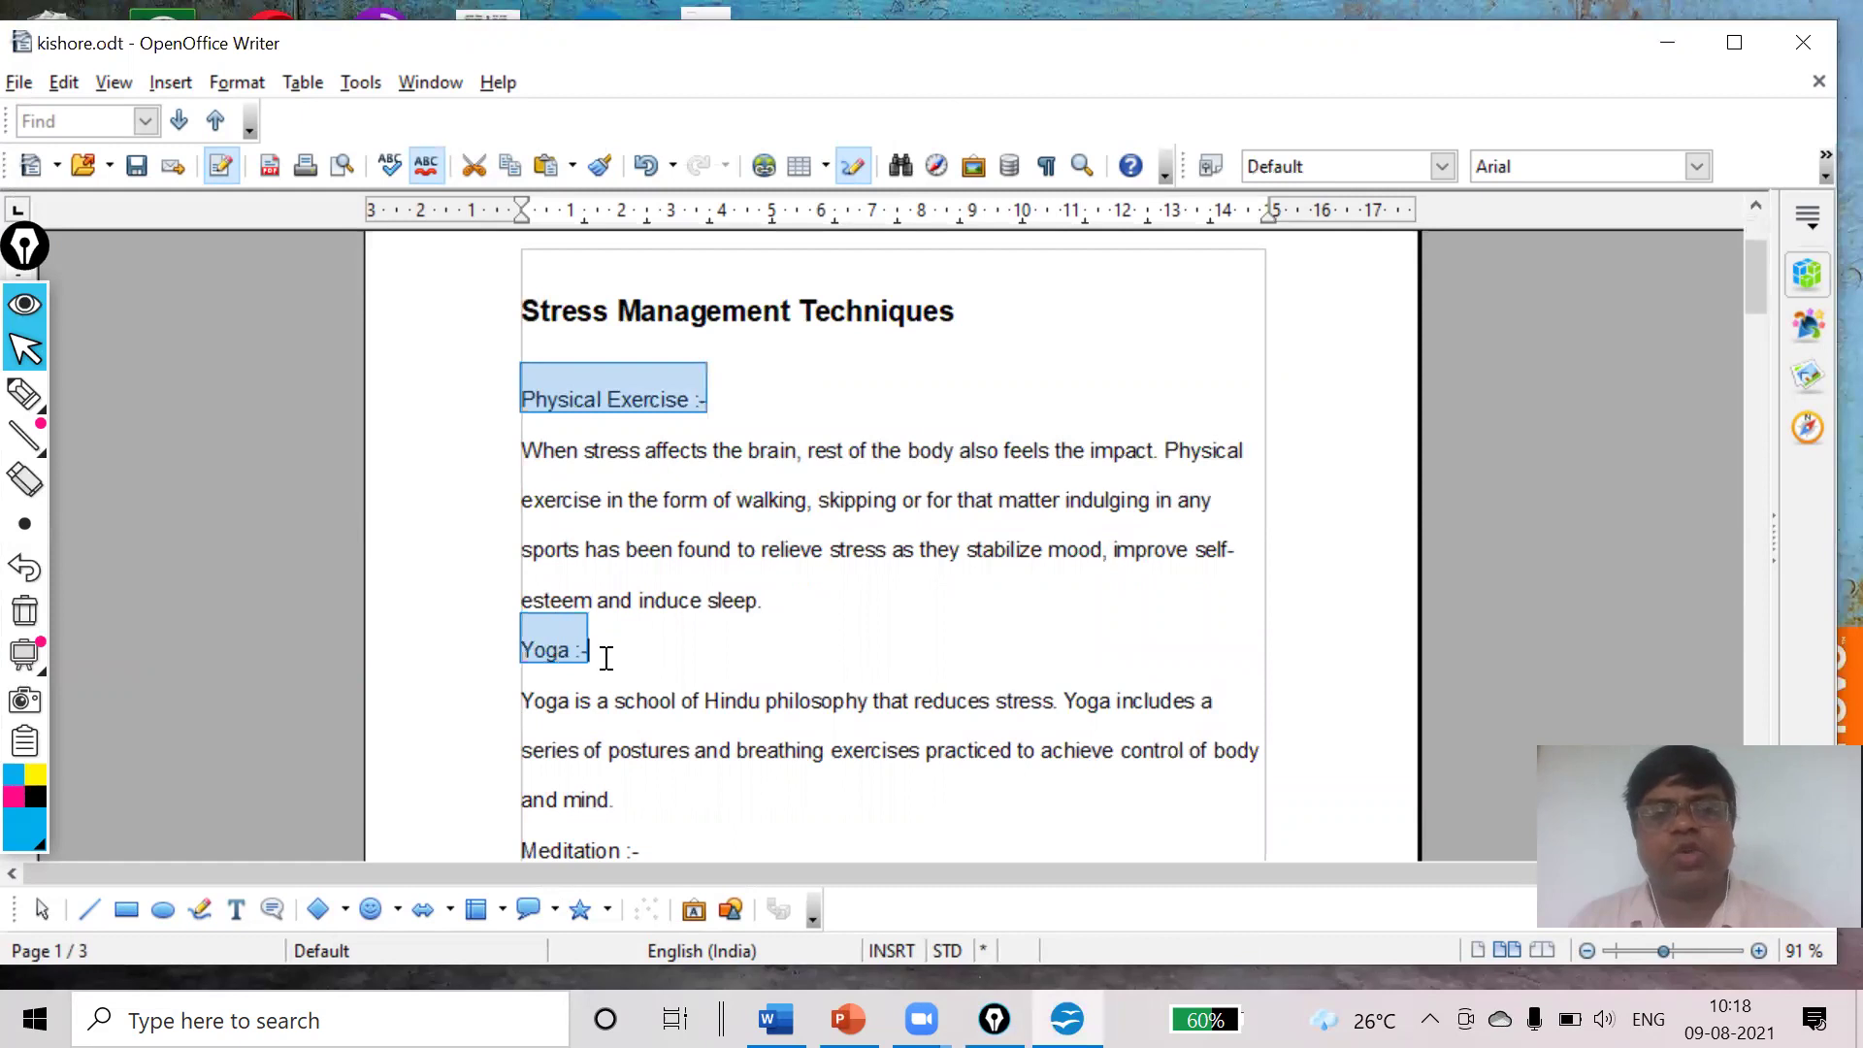
pyautogui.scroll(-4, 657, 657)
pyautogui.moveTo(525, 594); pyautogui.dragTo(658, 596)
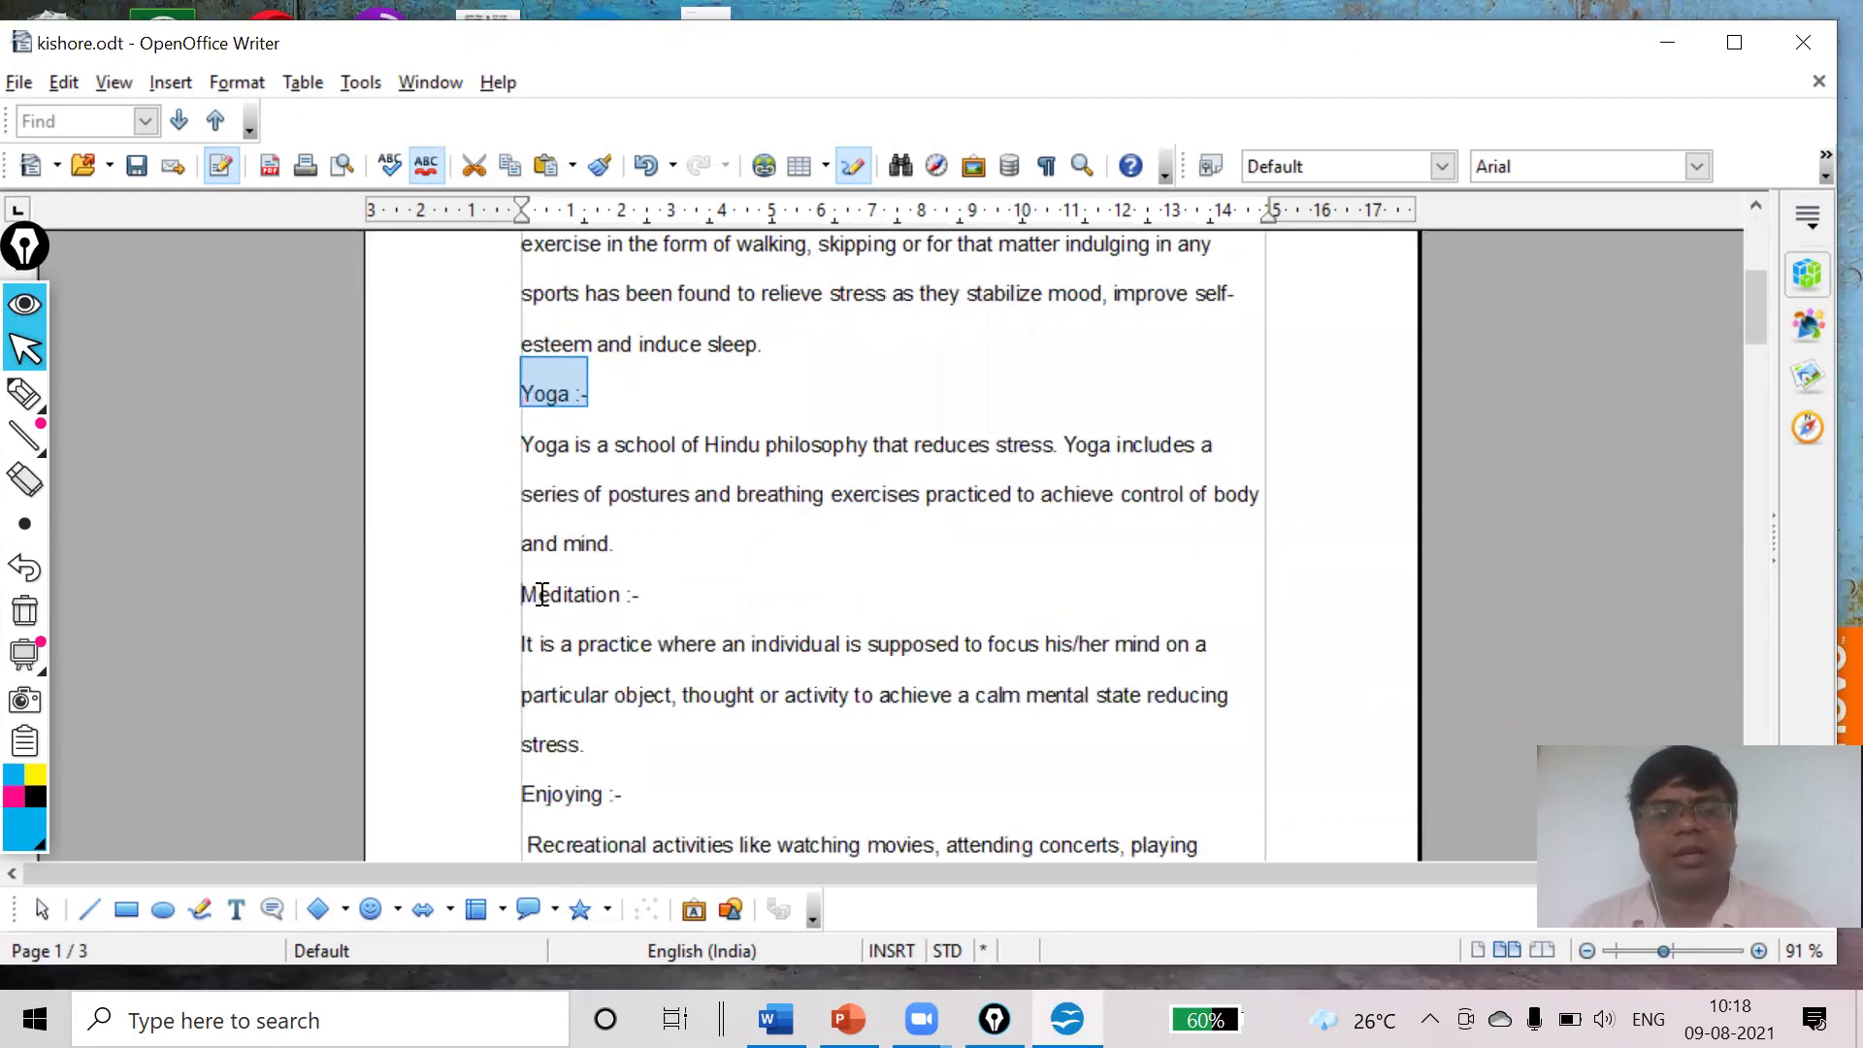
pyautogui.scroll(-3, 660, 602)
pyautogui.moveTo(523, 598); pyautogui.dragTo(956, 582)
pyautogui.scroll(-3, 631, 597)
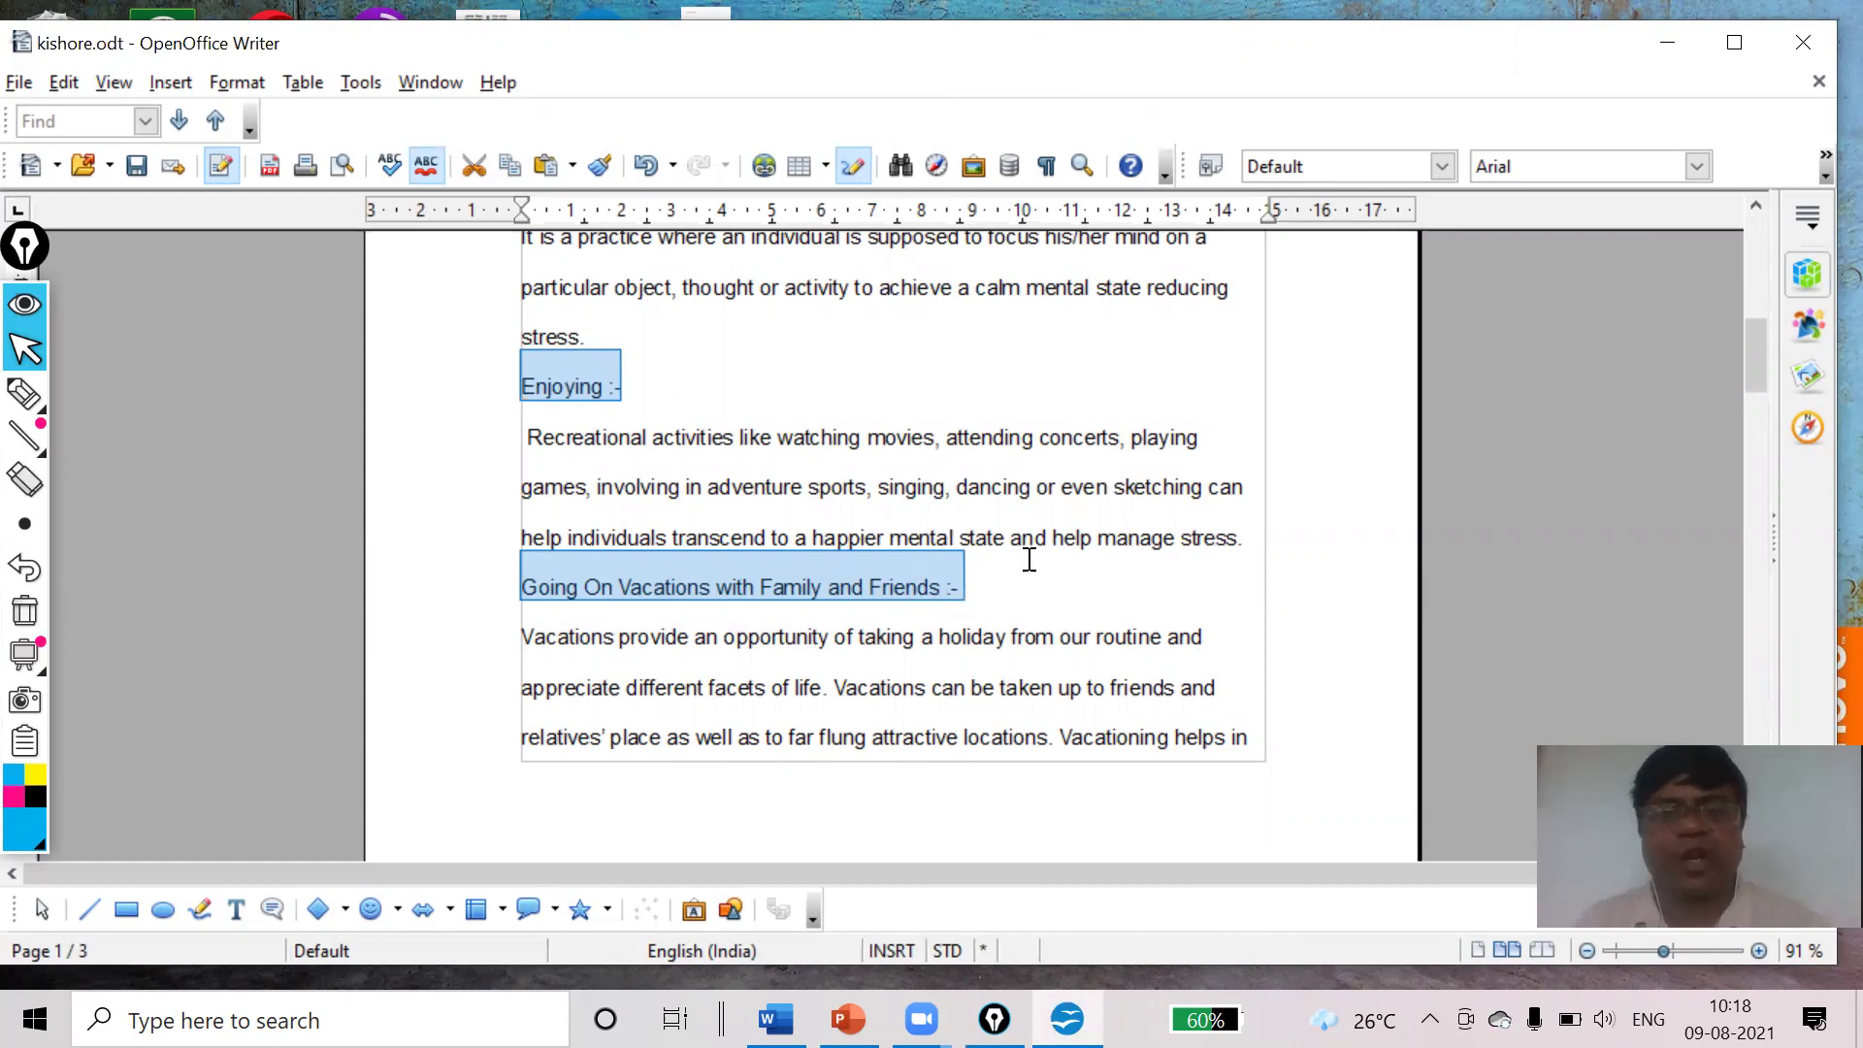
# Add the later subheadings, through Make self-care a priority :- and Learn to recognize stress signals, to the selection
pyautogui.scroll(-10, 1025, 561)
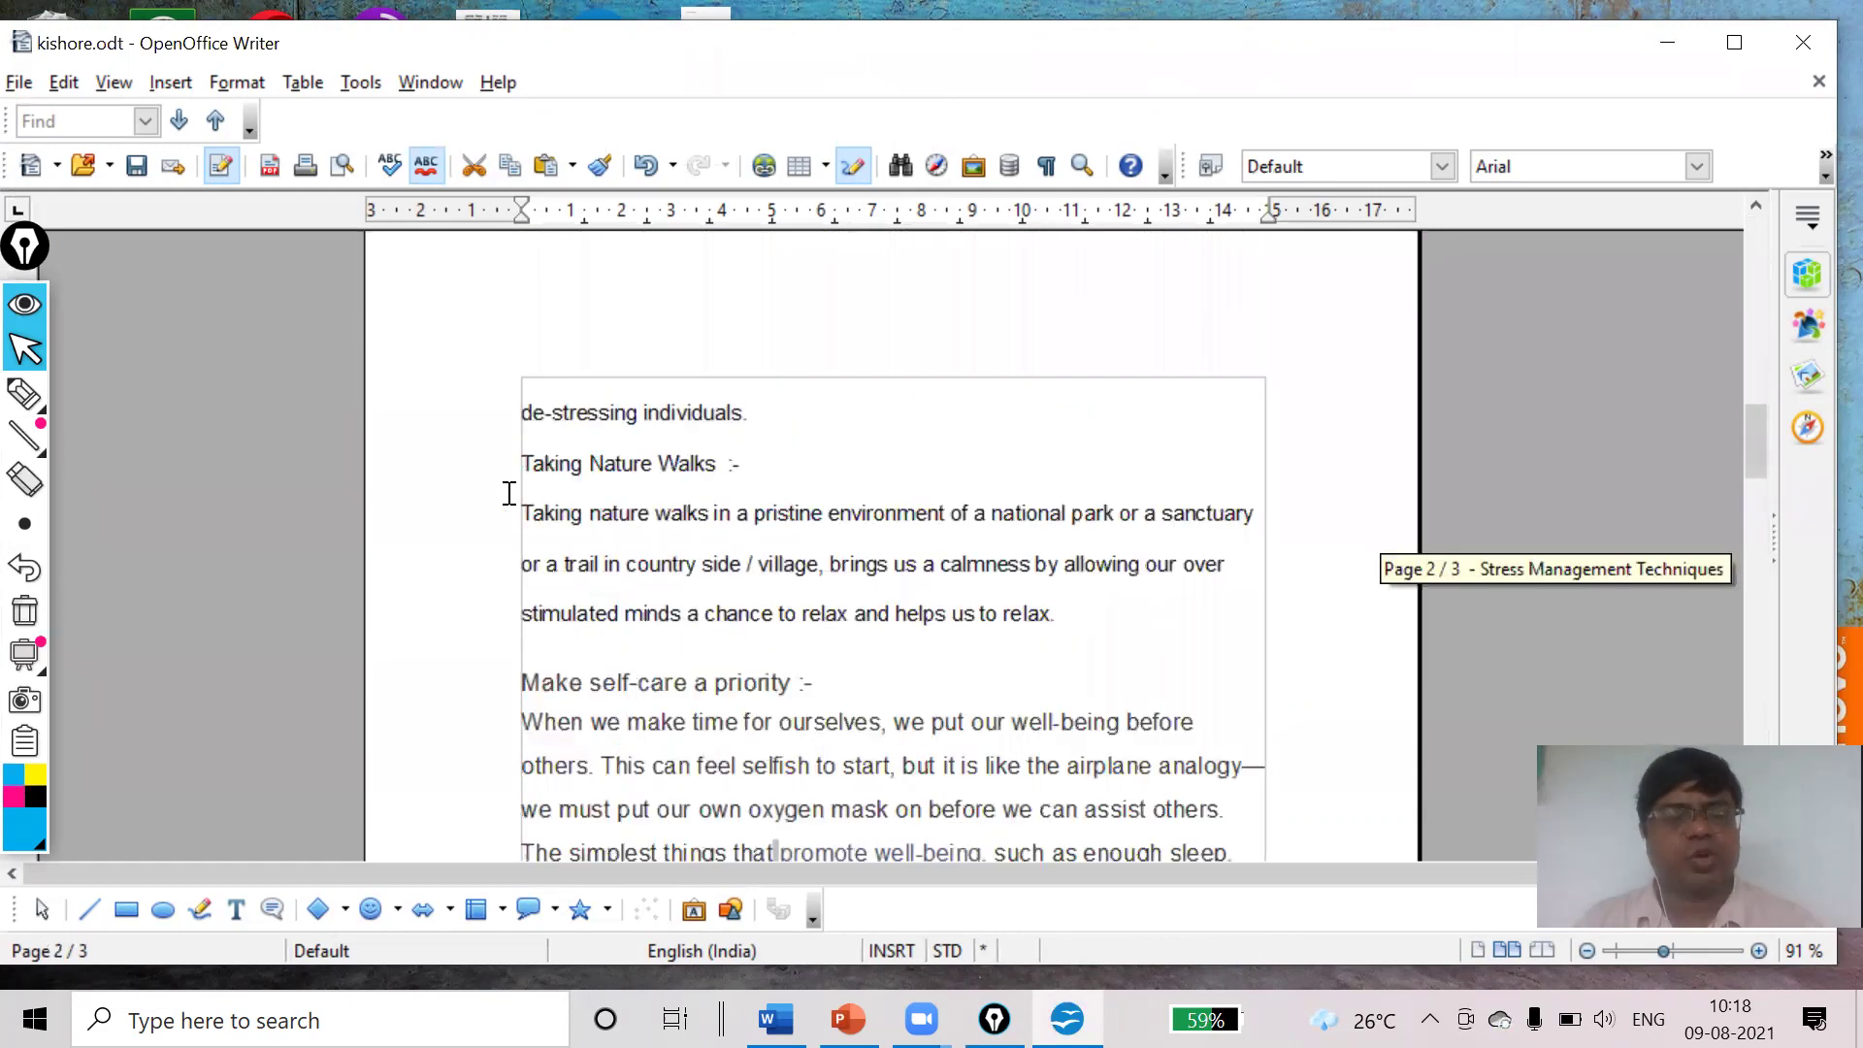
pyautogui.moveTo(525, 464); pyautogui.dragTo(741, 472)
pyautogui.scroll(-3, 740, 480)
pyautogui.keyDown('ctrl'); pyautogui.moveTo(527, 482); pyautogui.dragTo(819, 485); pyautogui.keyUp('ctrl')
pyautogui.scroll(-3, 753, 512)
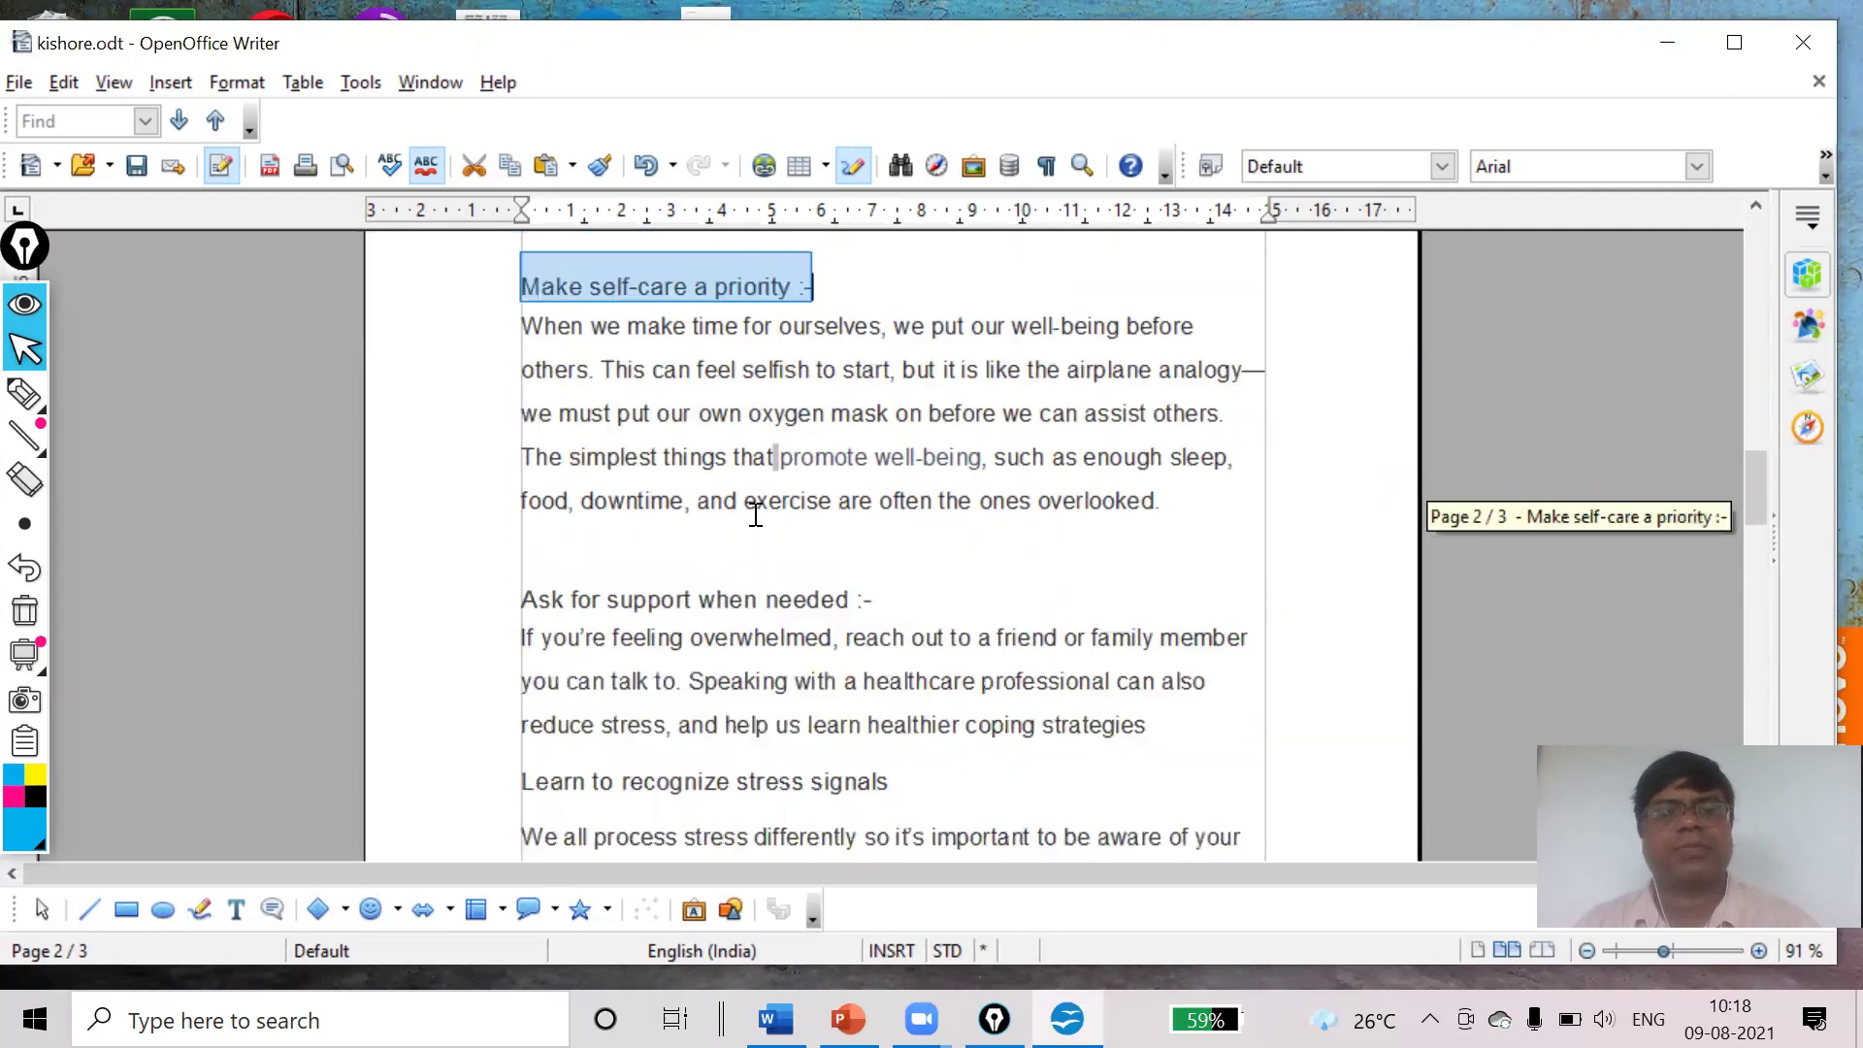
pyautogui.keyDown('ctrl'); pyautogui.moveTo(531, 595); pyautogui.dragTo(882, 582); pyautogui.keyUp('ctrl')
pyautogui.scroll(-2, 882, 582)
pyautogui.scroll(-1, 882, 582)
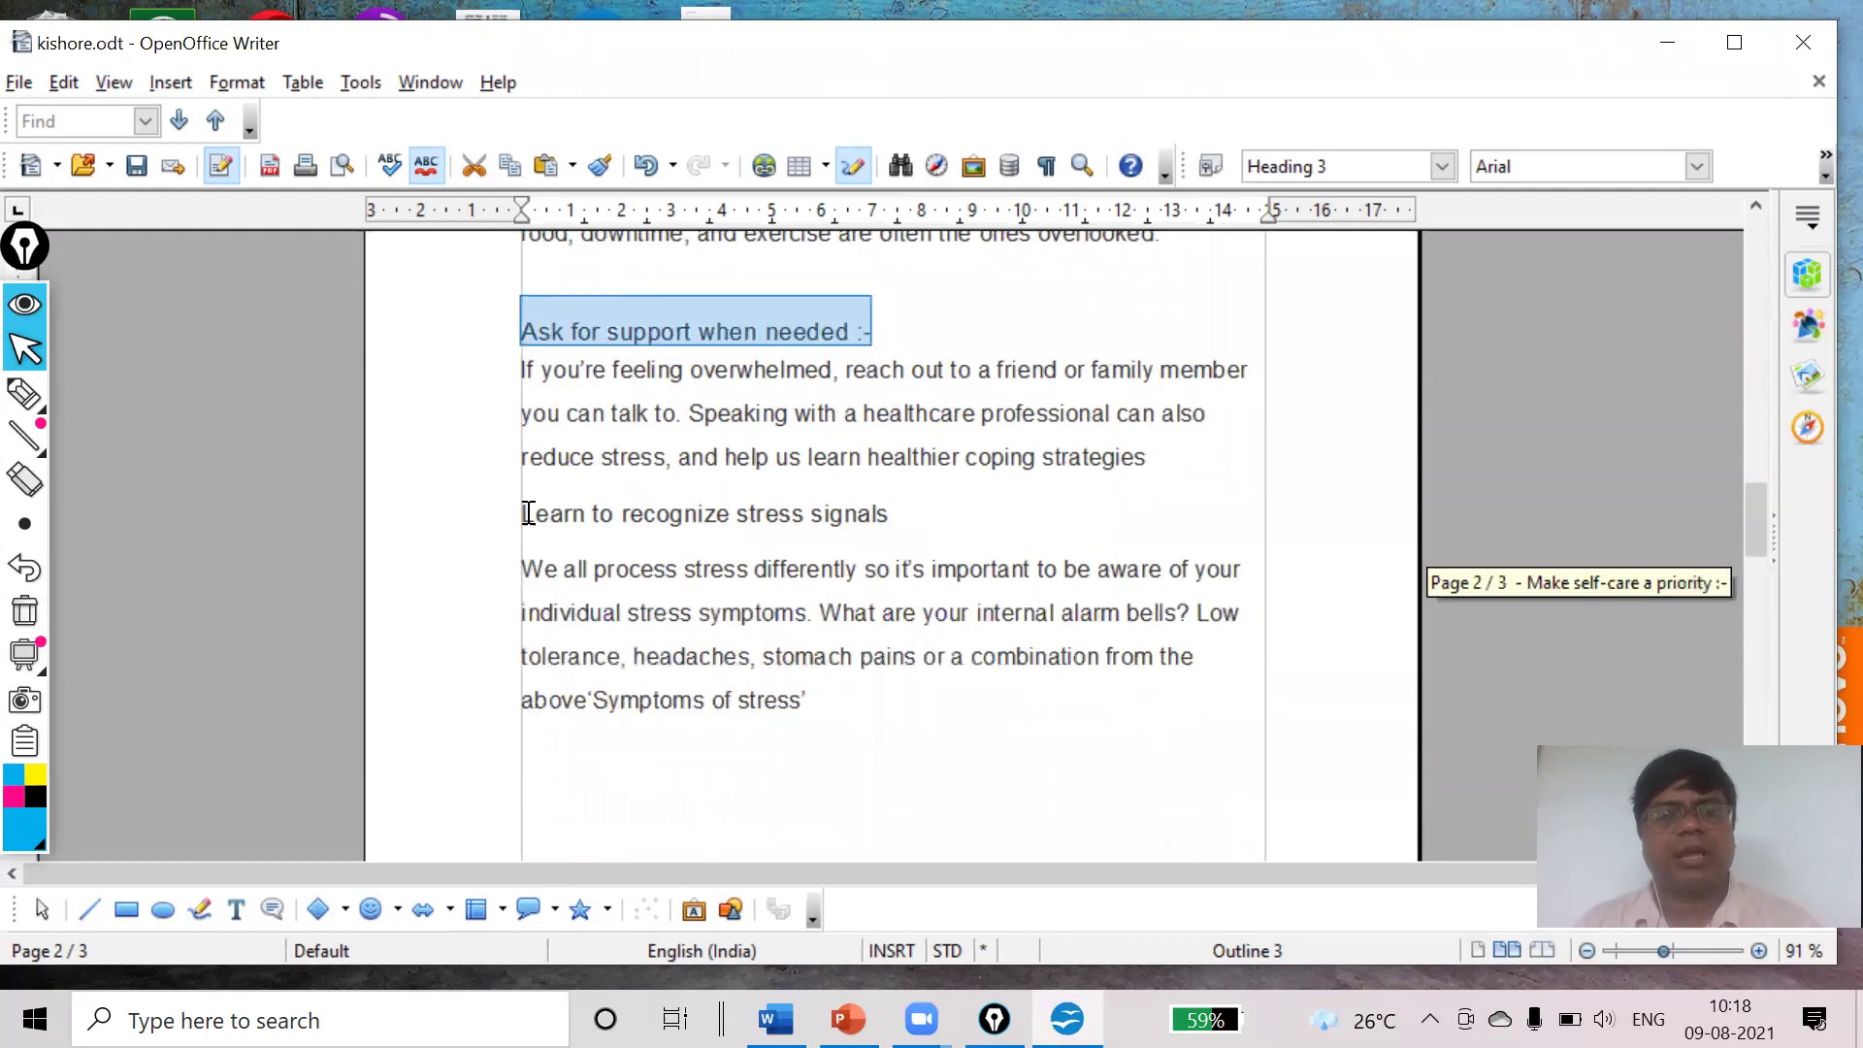
pyautogui.keyDown('ctrl'); pyautogui.moveTo(524, 514); pyautogui.dragTo(908, 513); pyautogui.keyUp('ctrl')
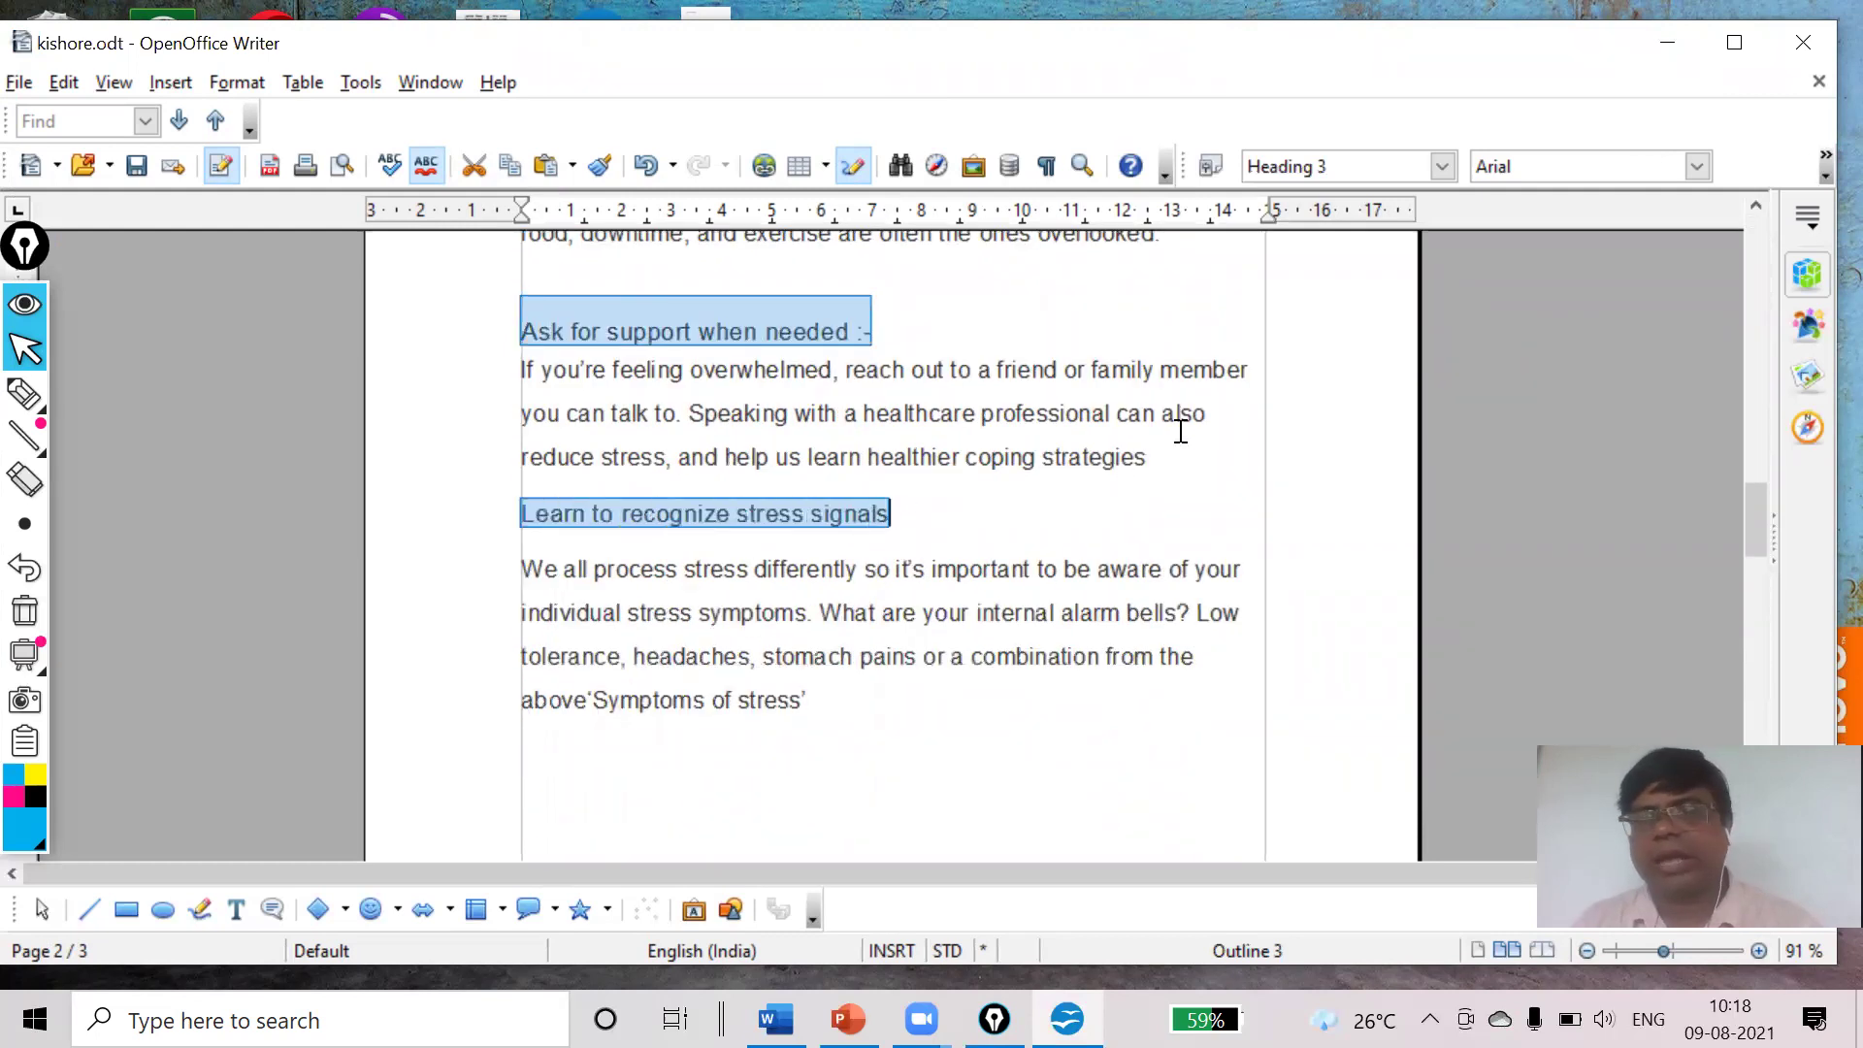
pyautogui.click(1443, 165)
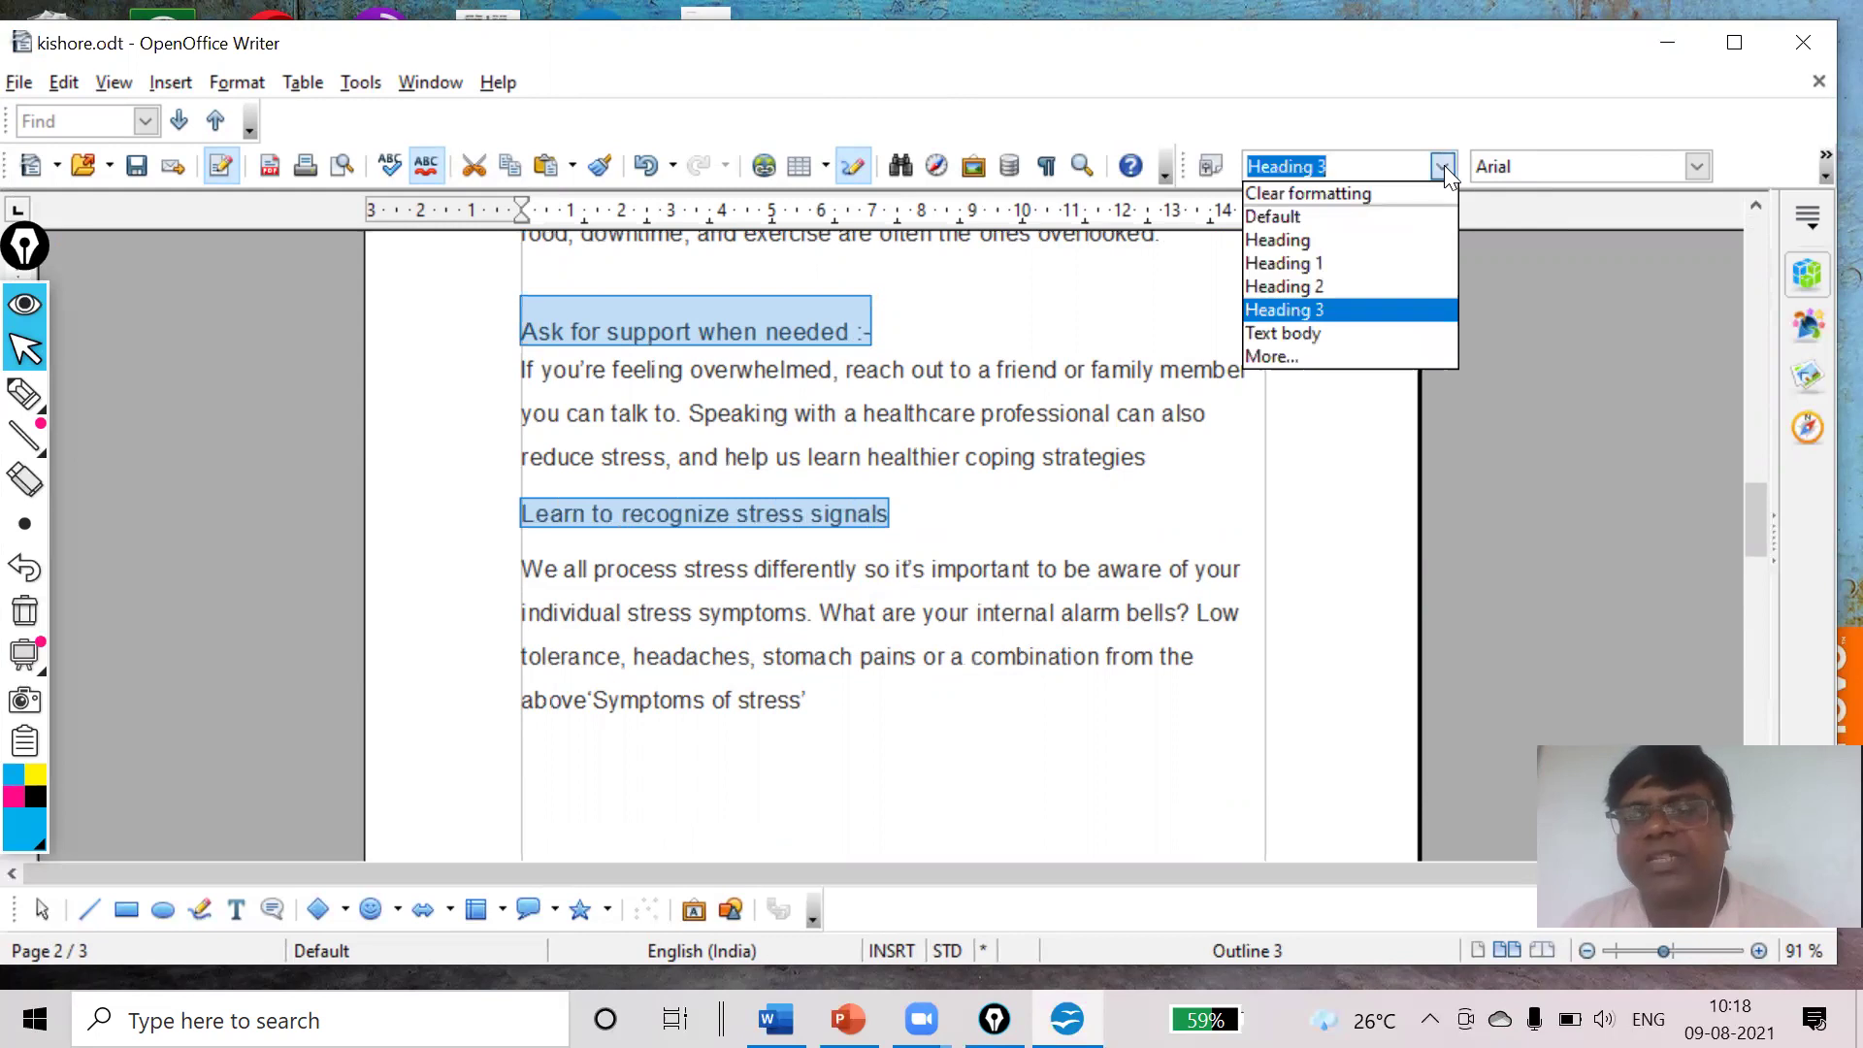
# Apply Heading 2 to all selected subheadings and scroll back to the top
pyautogui.click(1351, 286)
pyautogui.click(1063, 718)
pyautogui.scroll(20, 1055, 650)
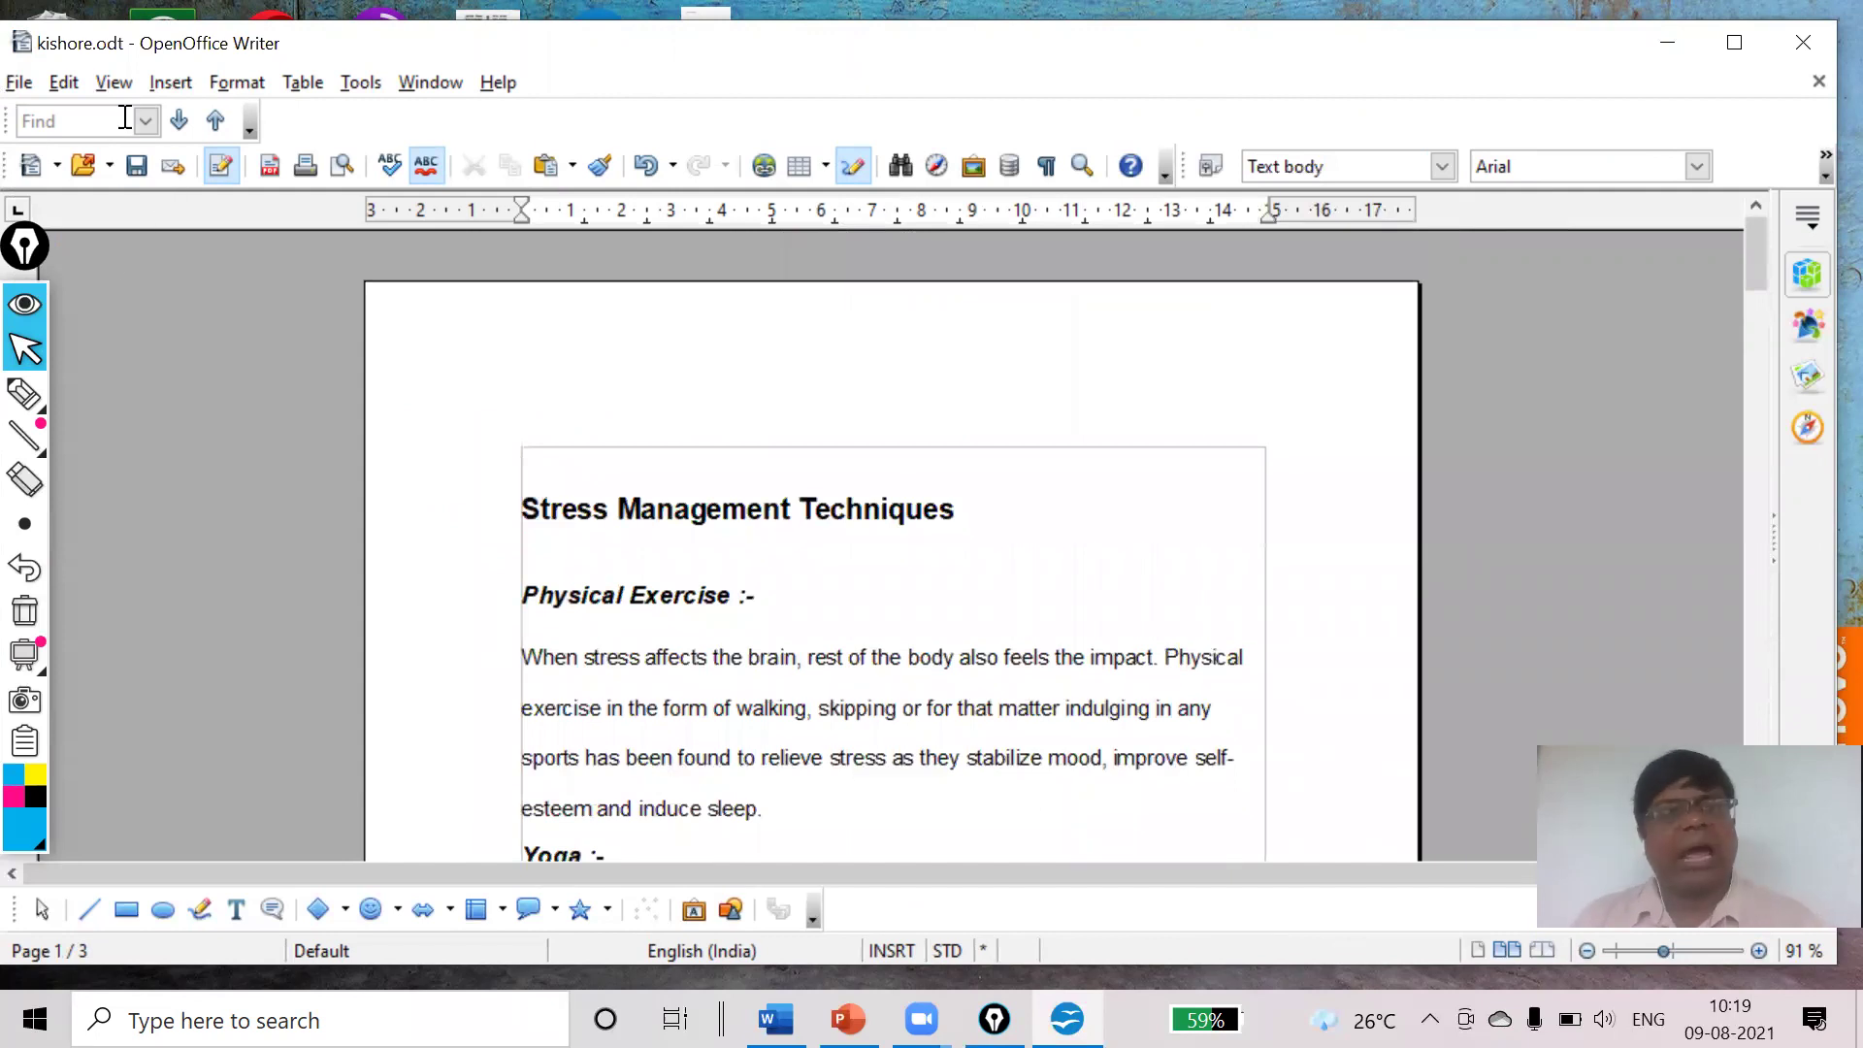
pyautogui.click(168, 81)
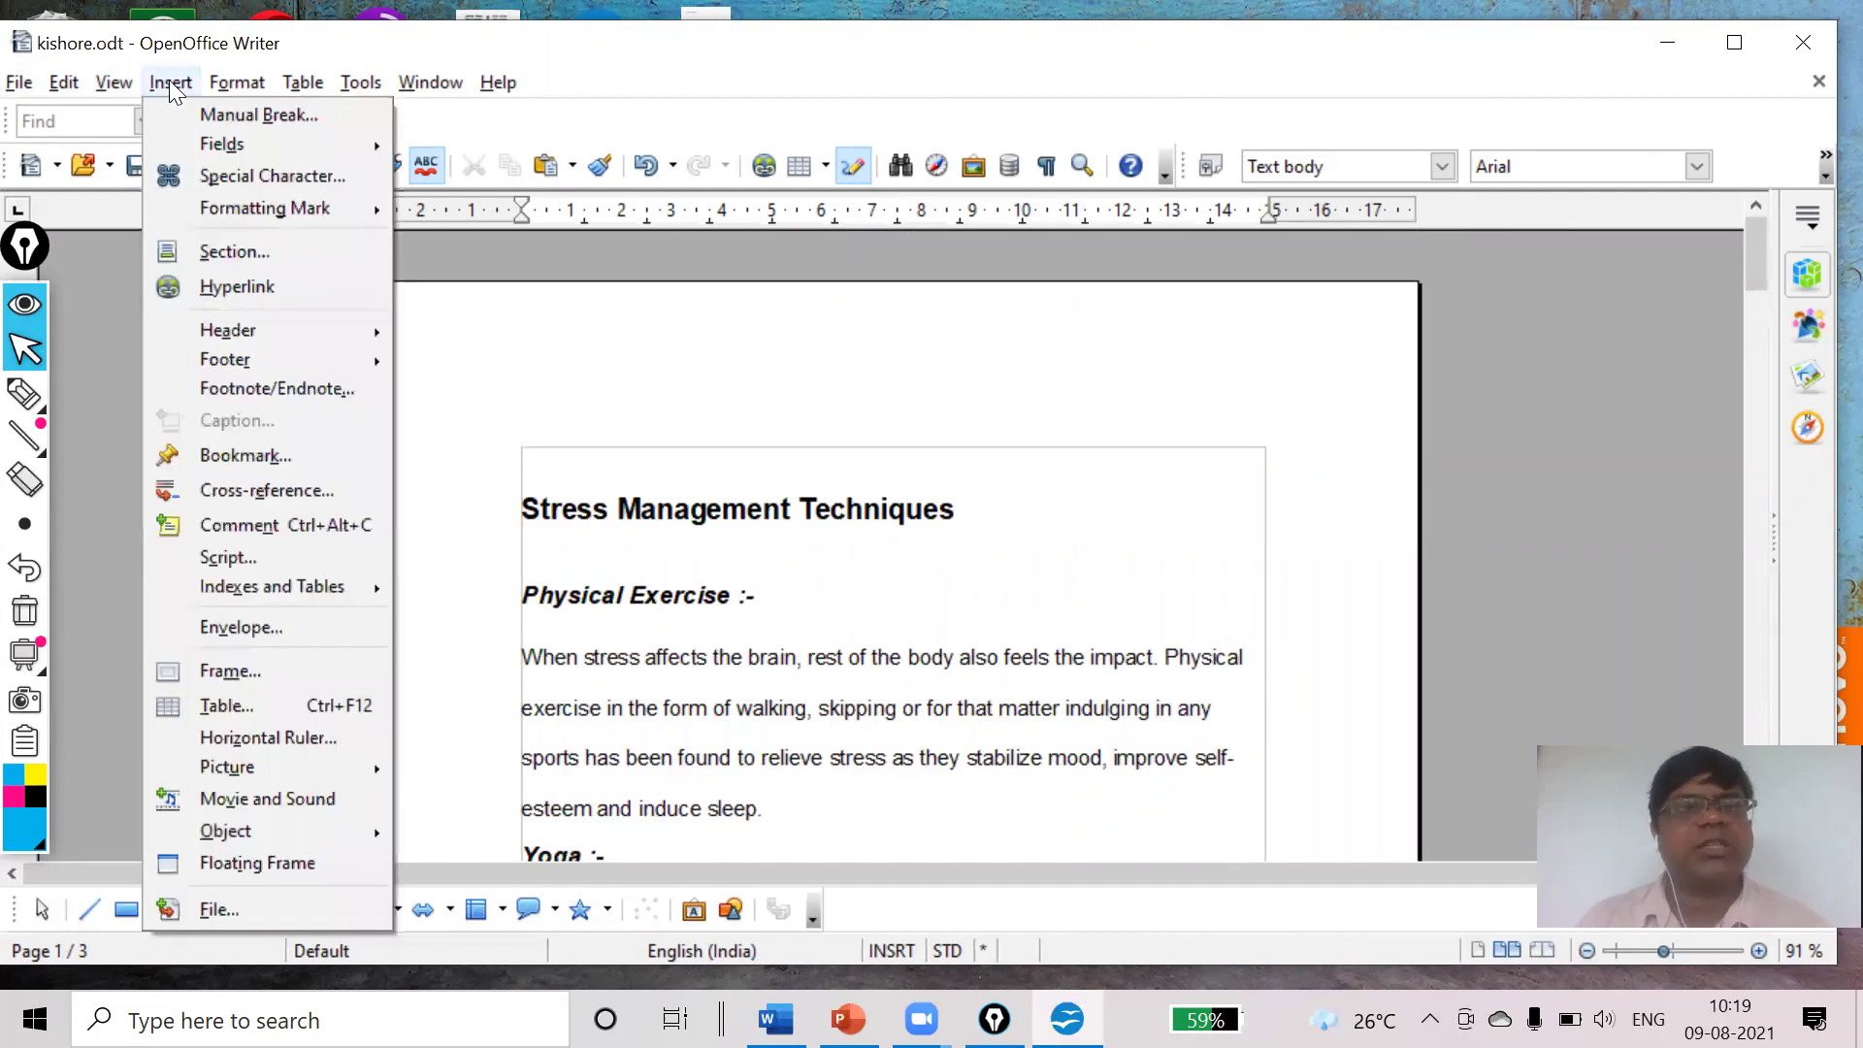
pyautogui.moveTo(256, 590)
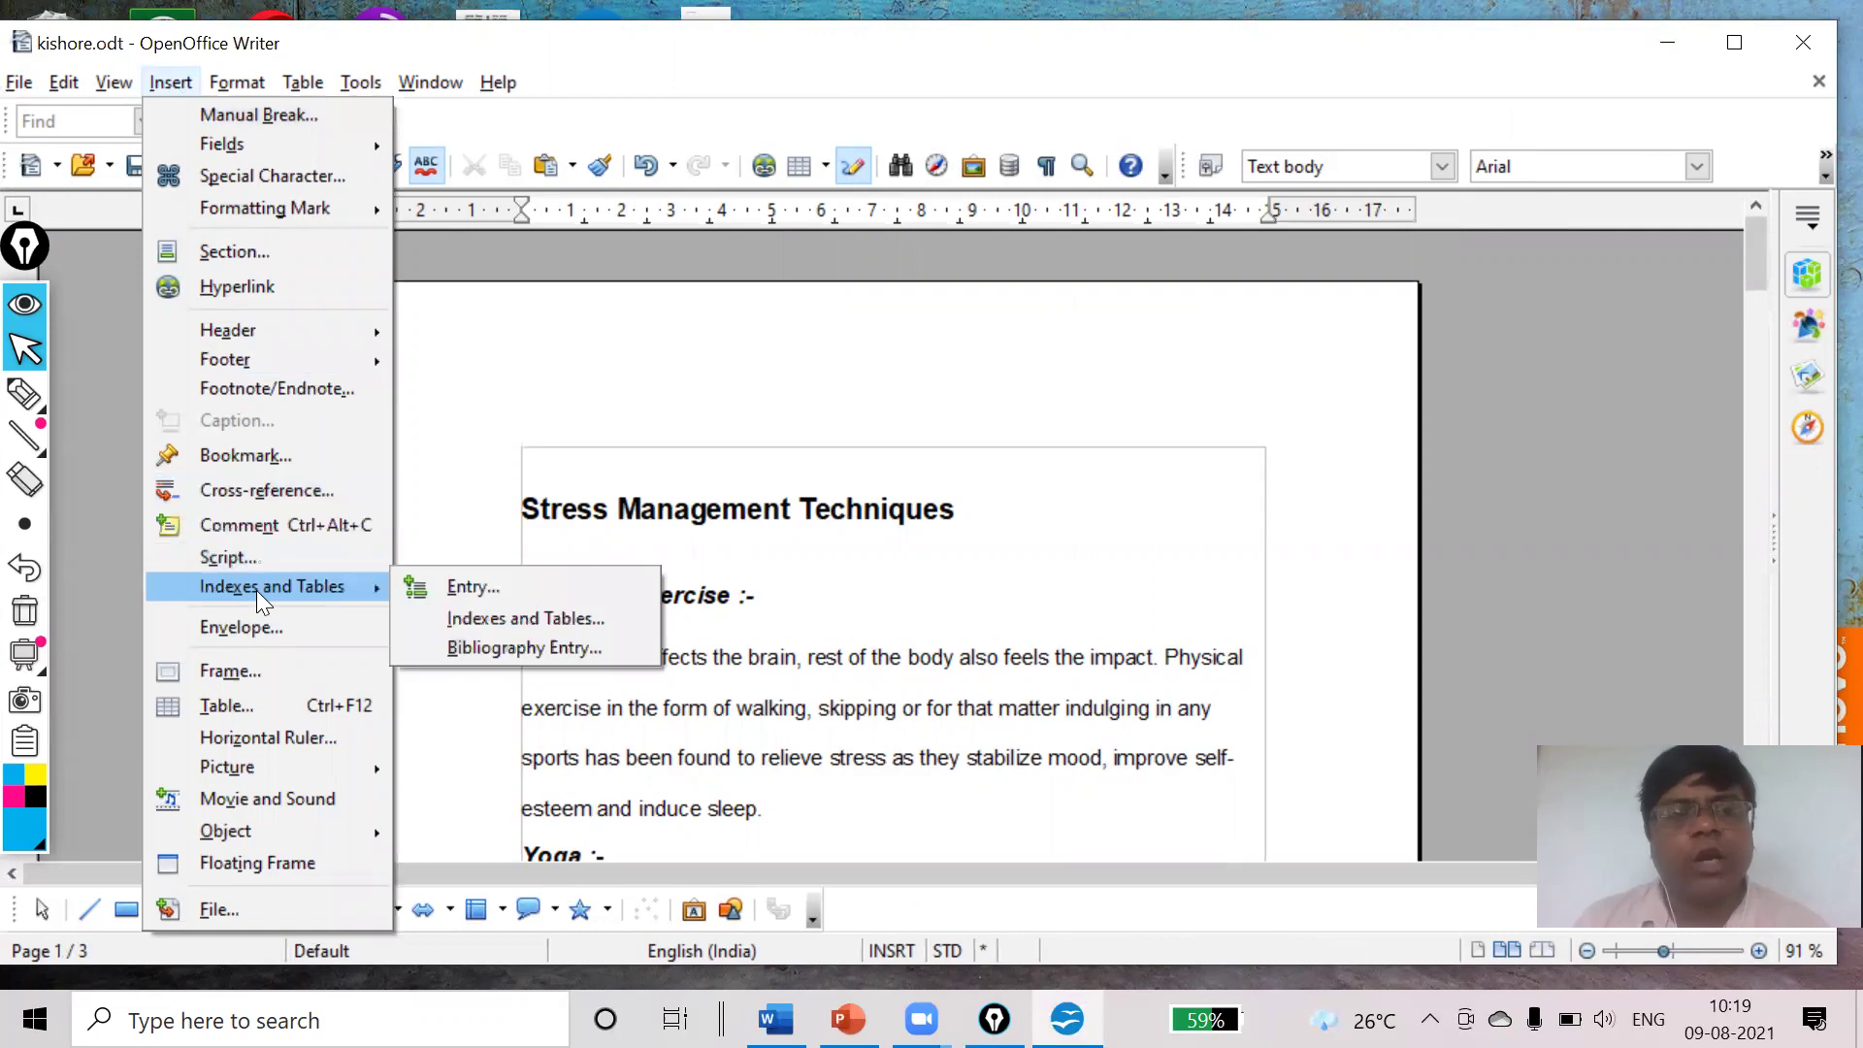
pyautogui.click(497, 620)
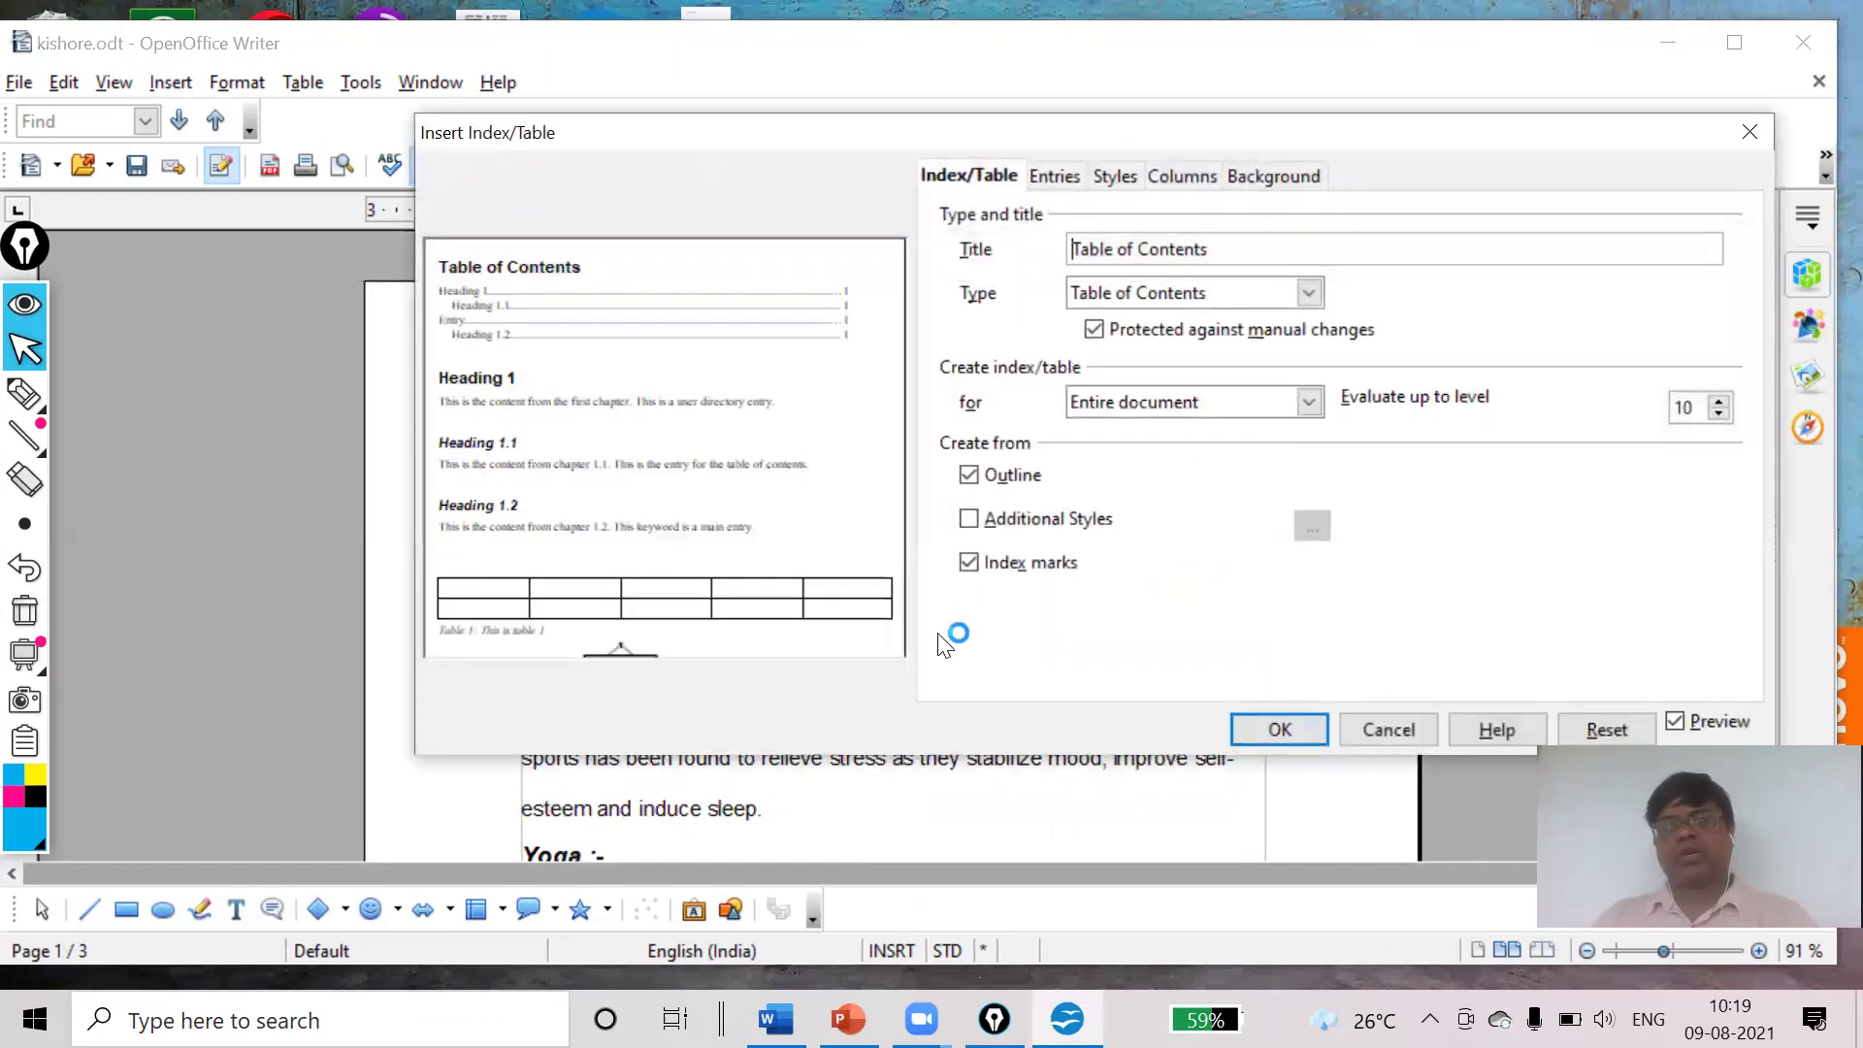
pyautogui.click(24, 393)
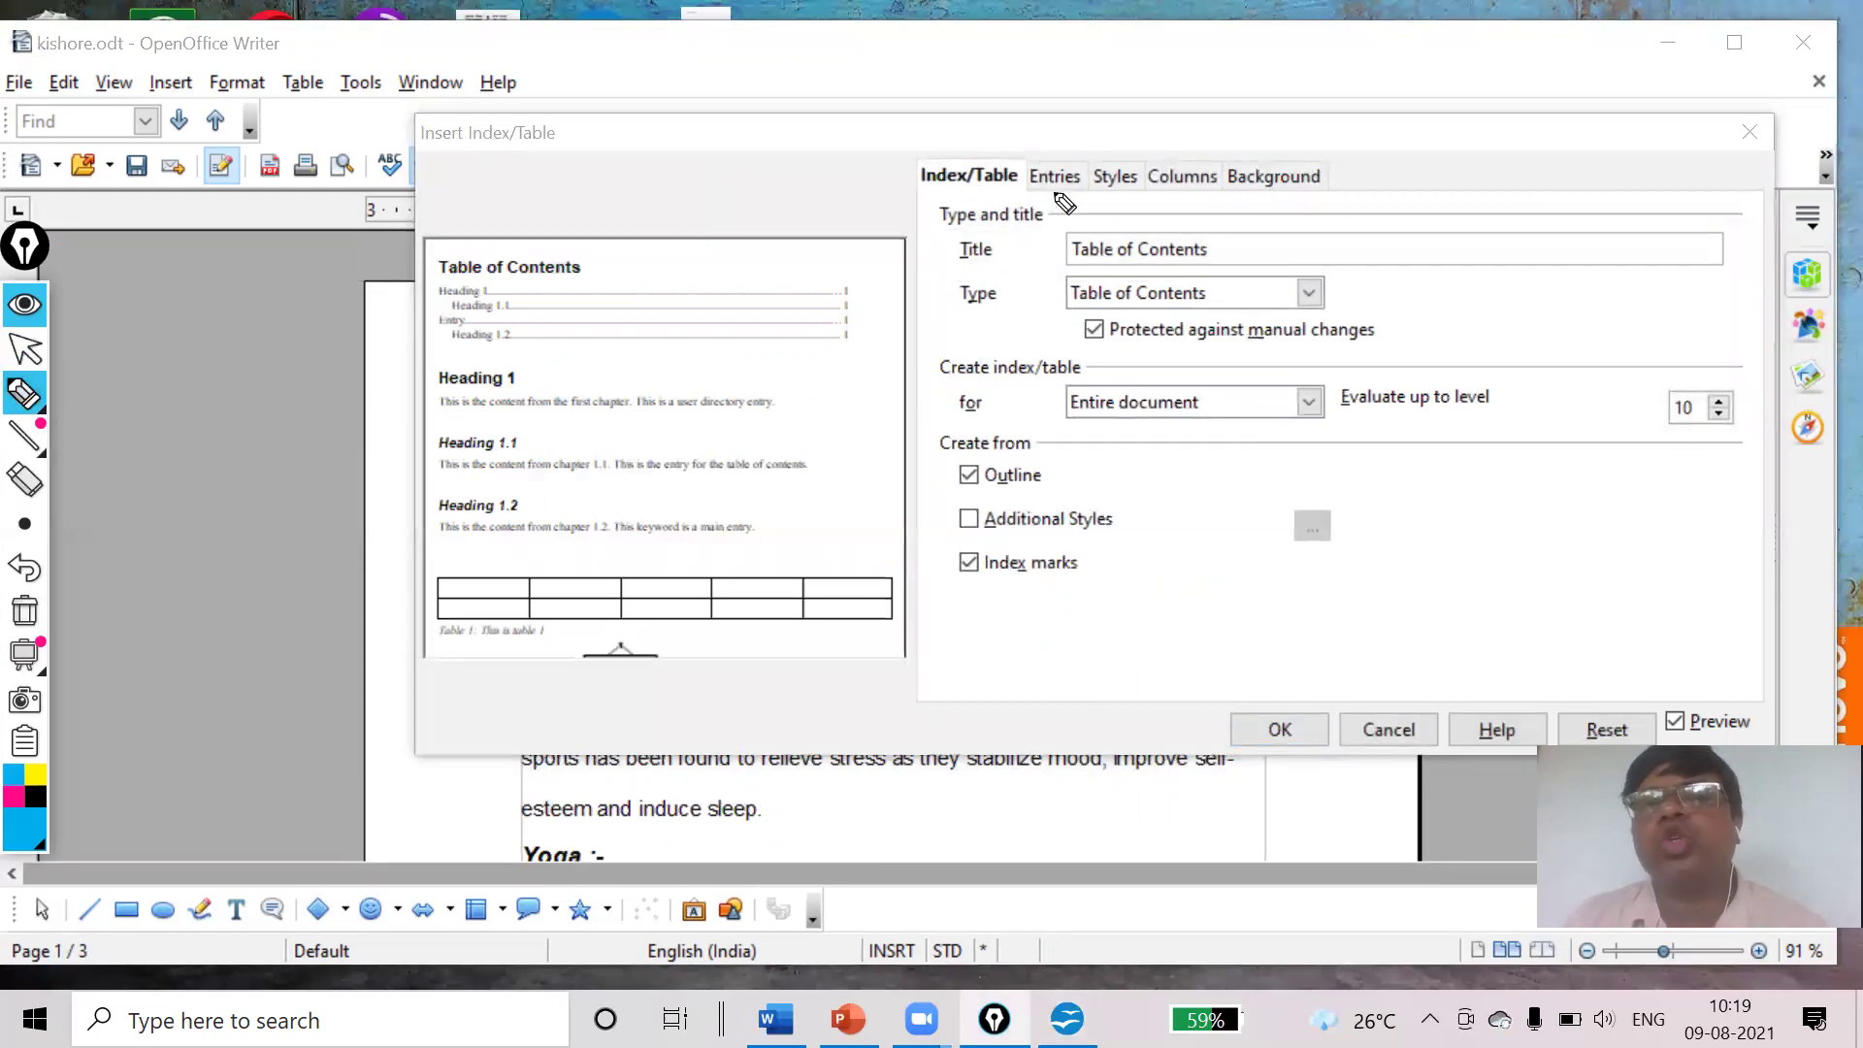
pyautogui.moveTo(1032, 179)
pyautogui.mouseDown()
pyautogui.moveTo(1228, 162)
pyautogui.moveTo(1291, 192)
pyautogui.moveTo(1312, 178)
pyautogui.mouseUp()
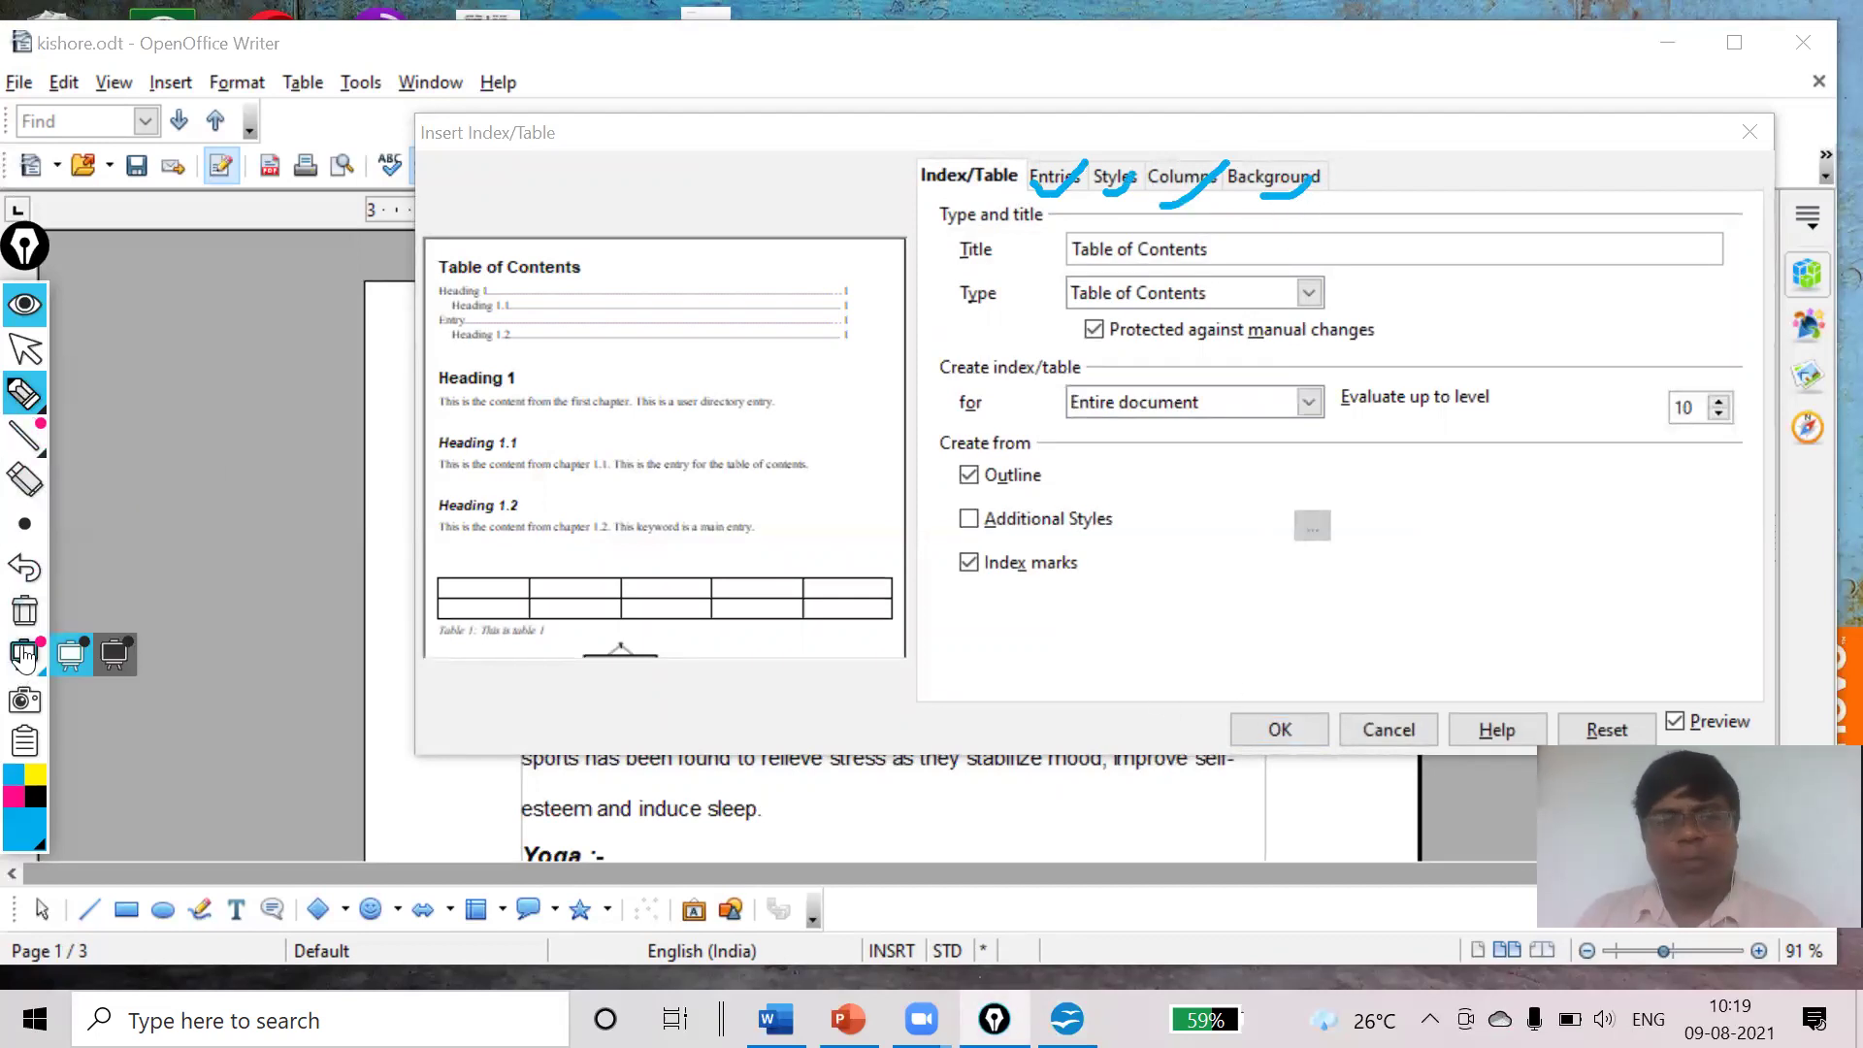
pyautogui.click(21, 612)
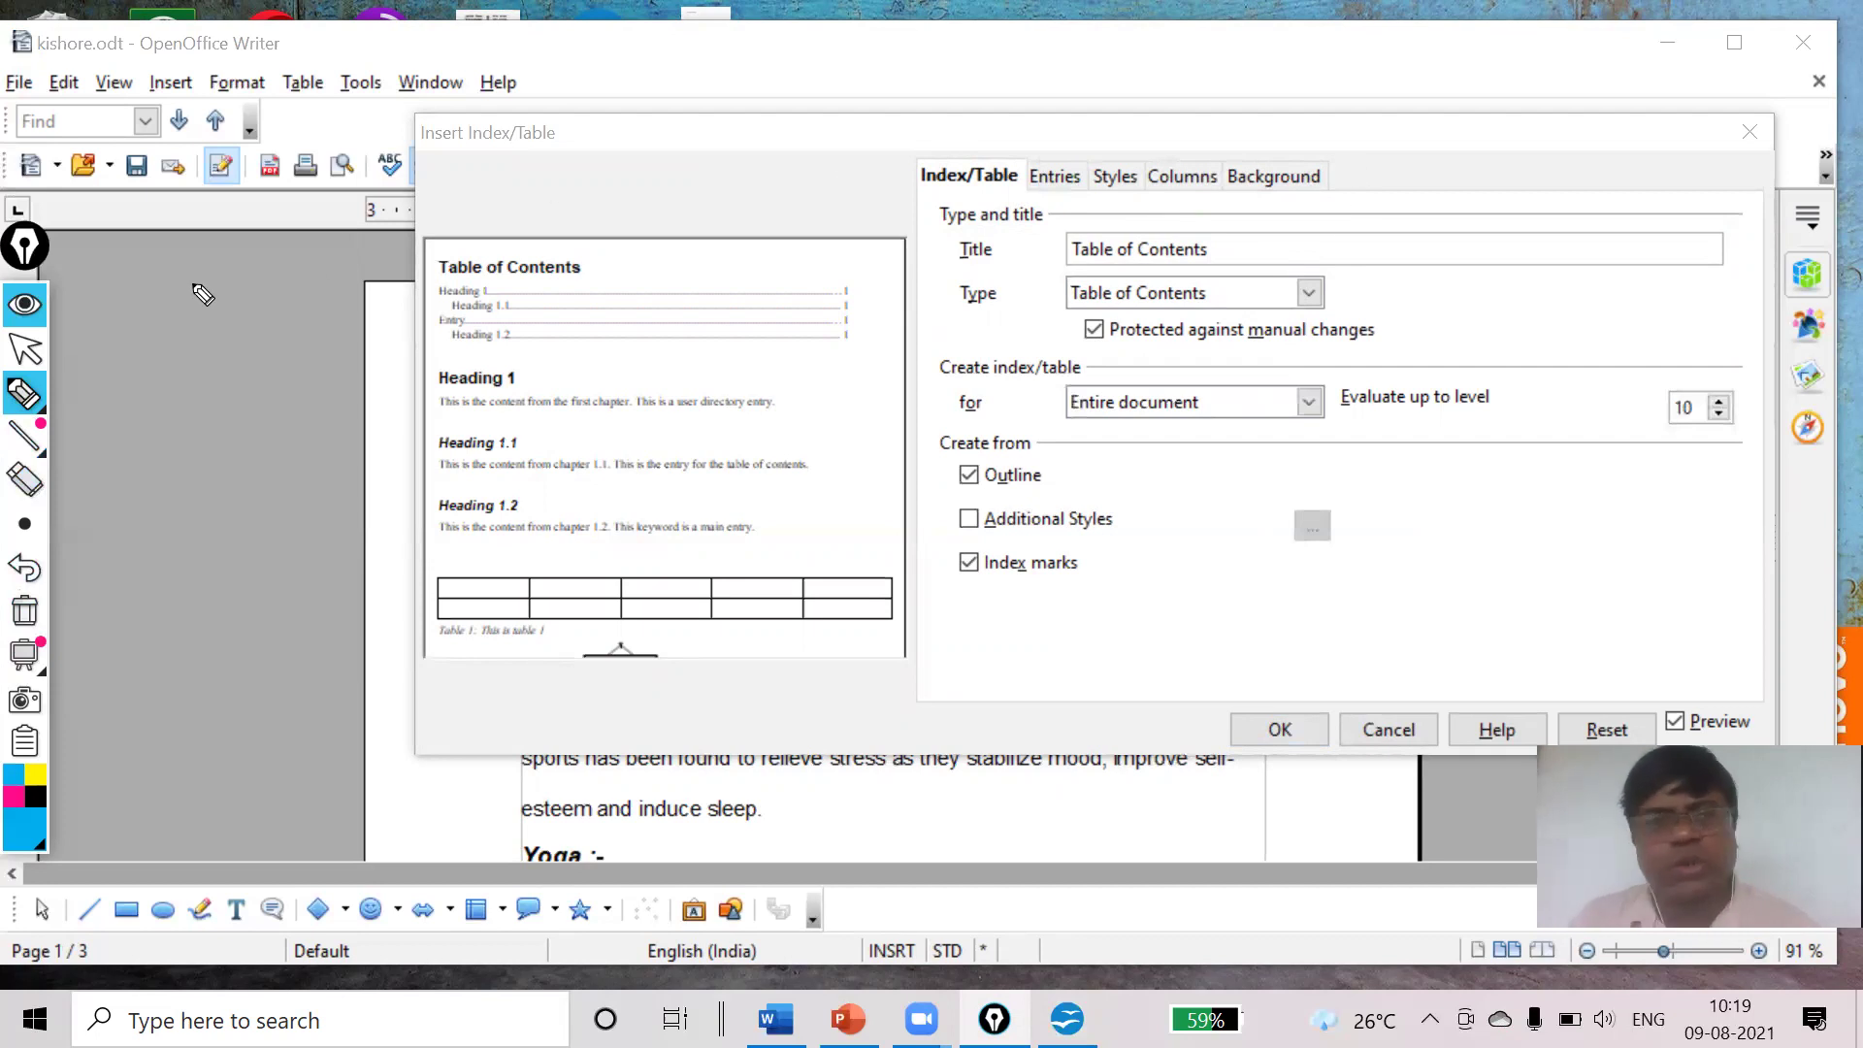
pyautogui.click(24, 349)
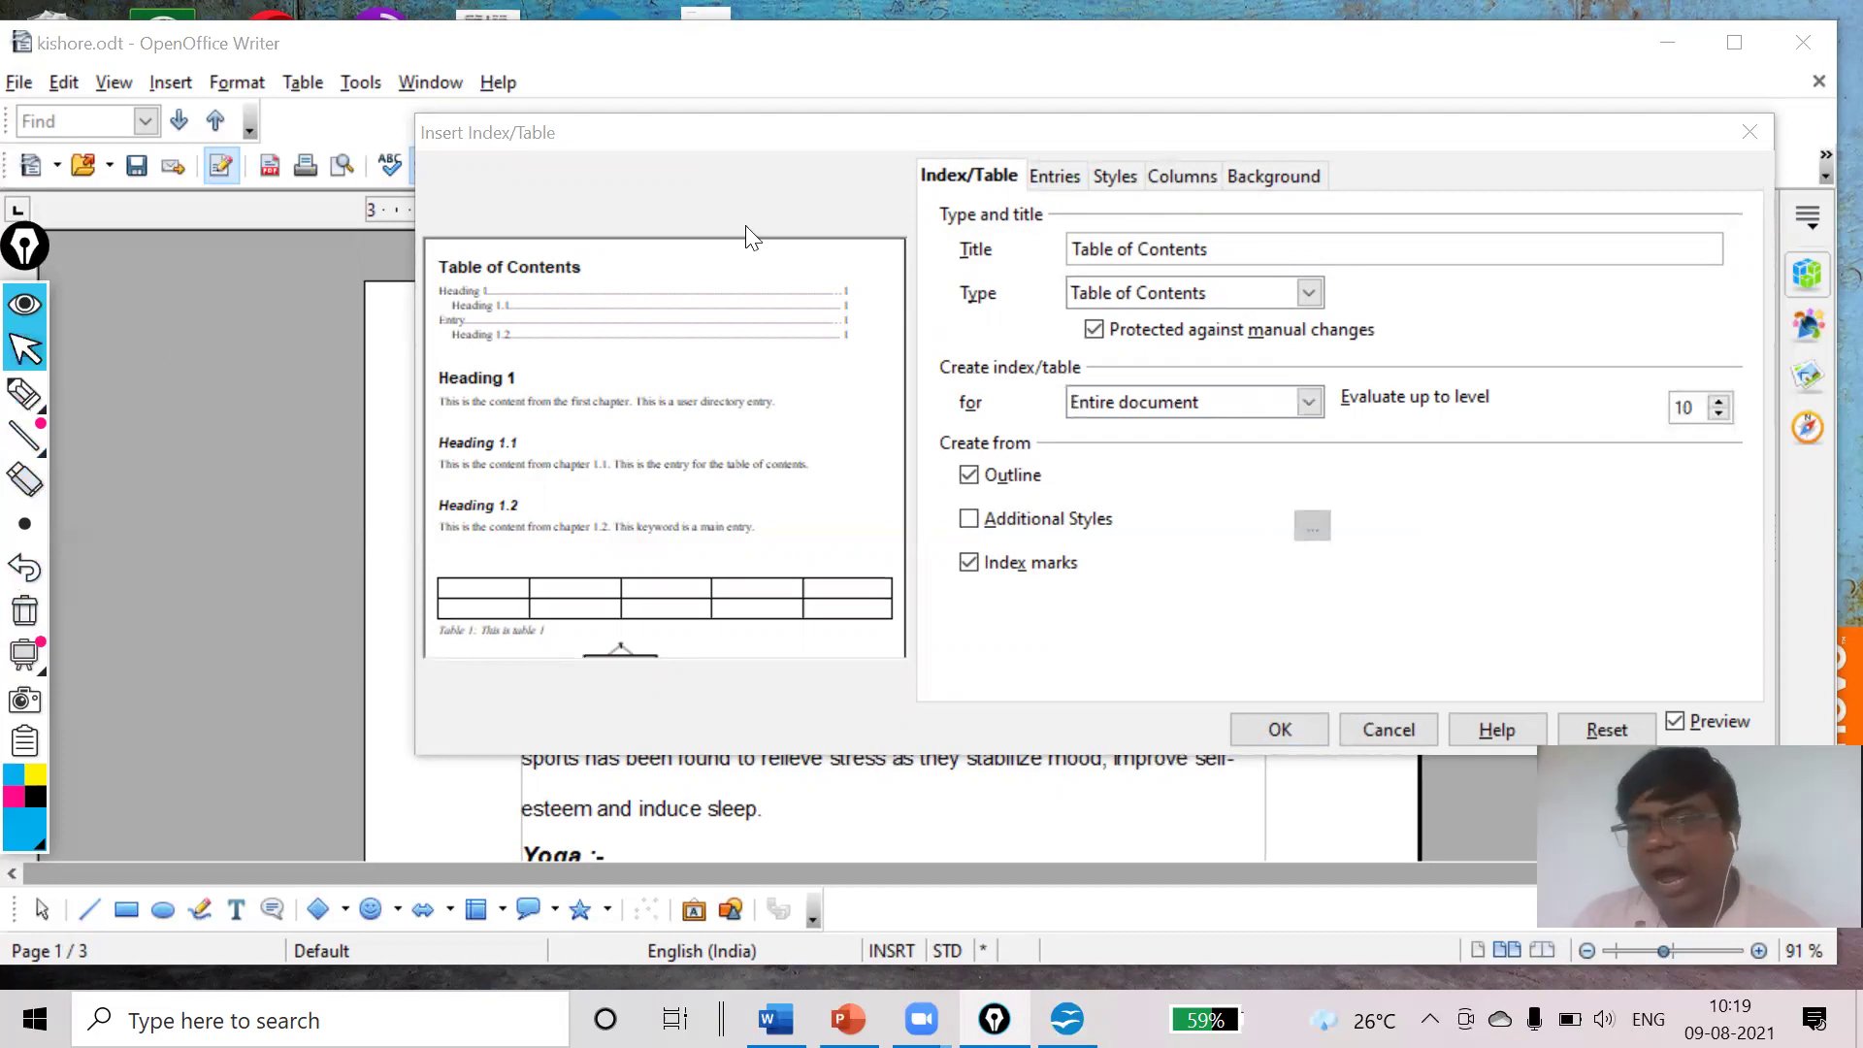
pyautogui.click(1750, 133)
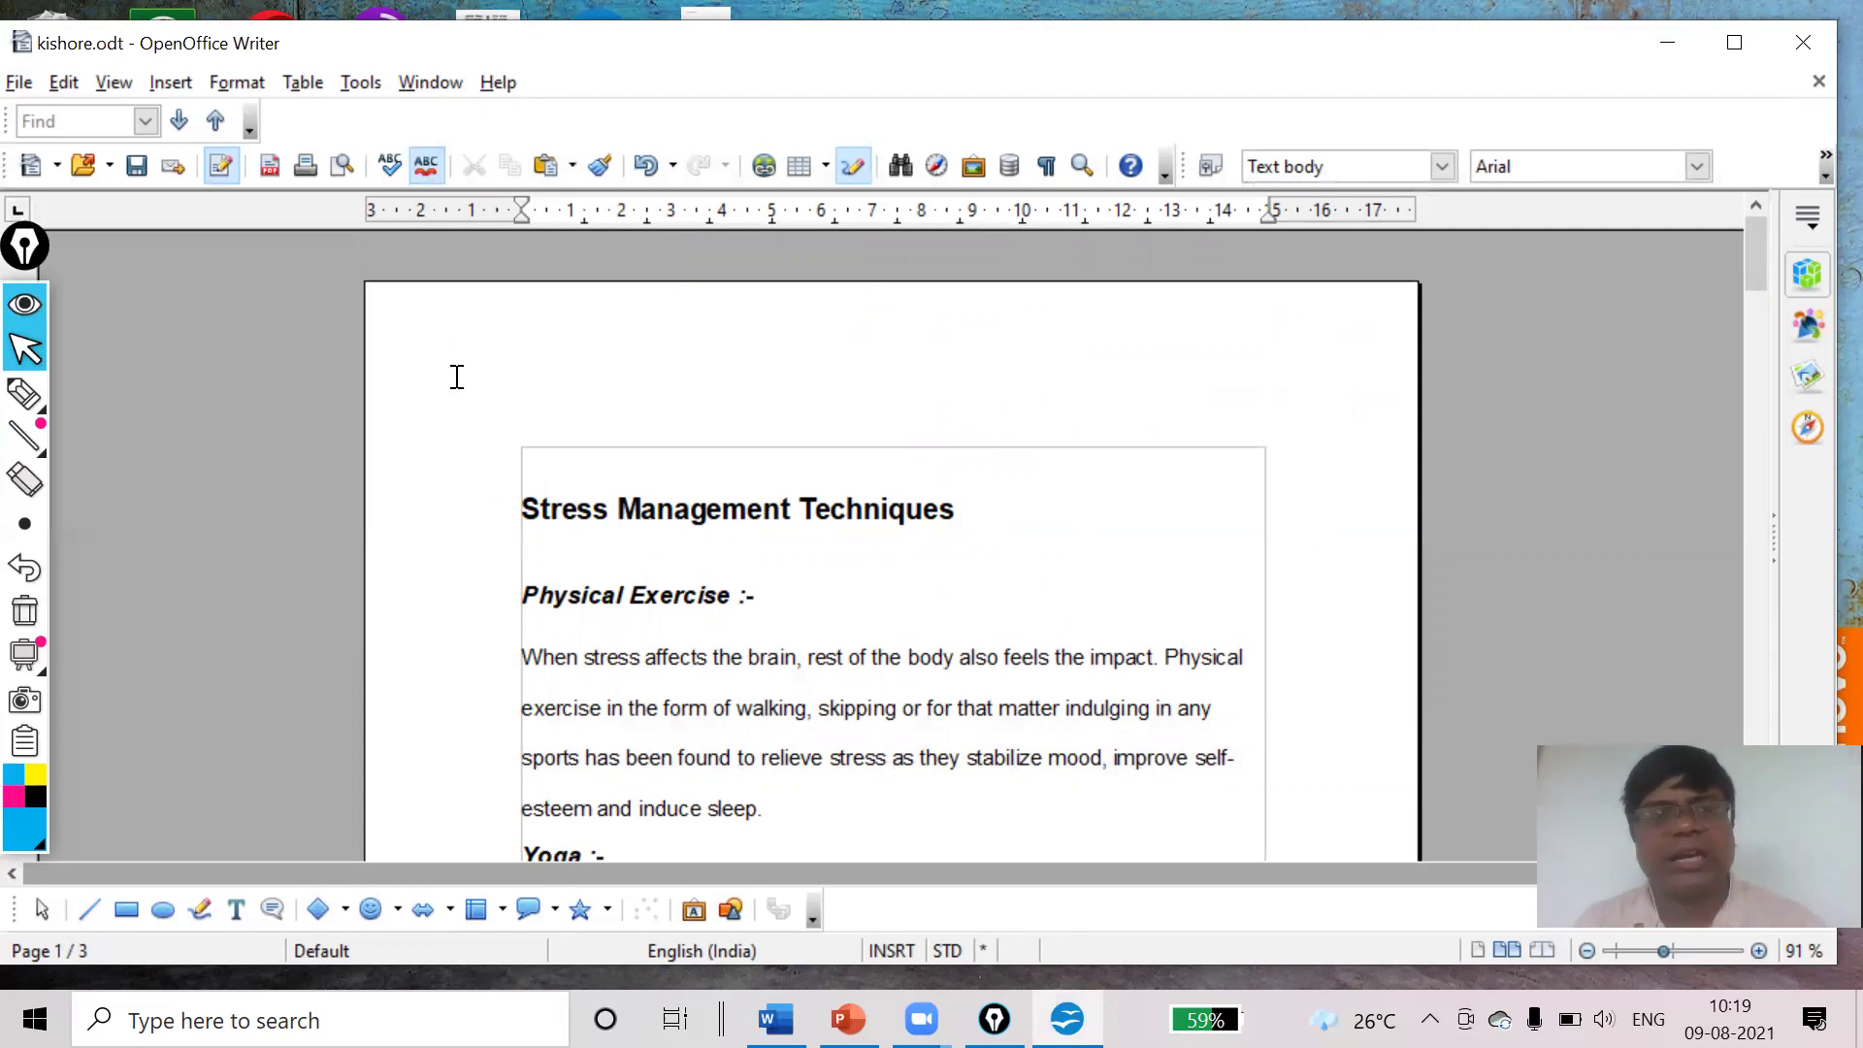
pyautogui.click(171, 83)
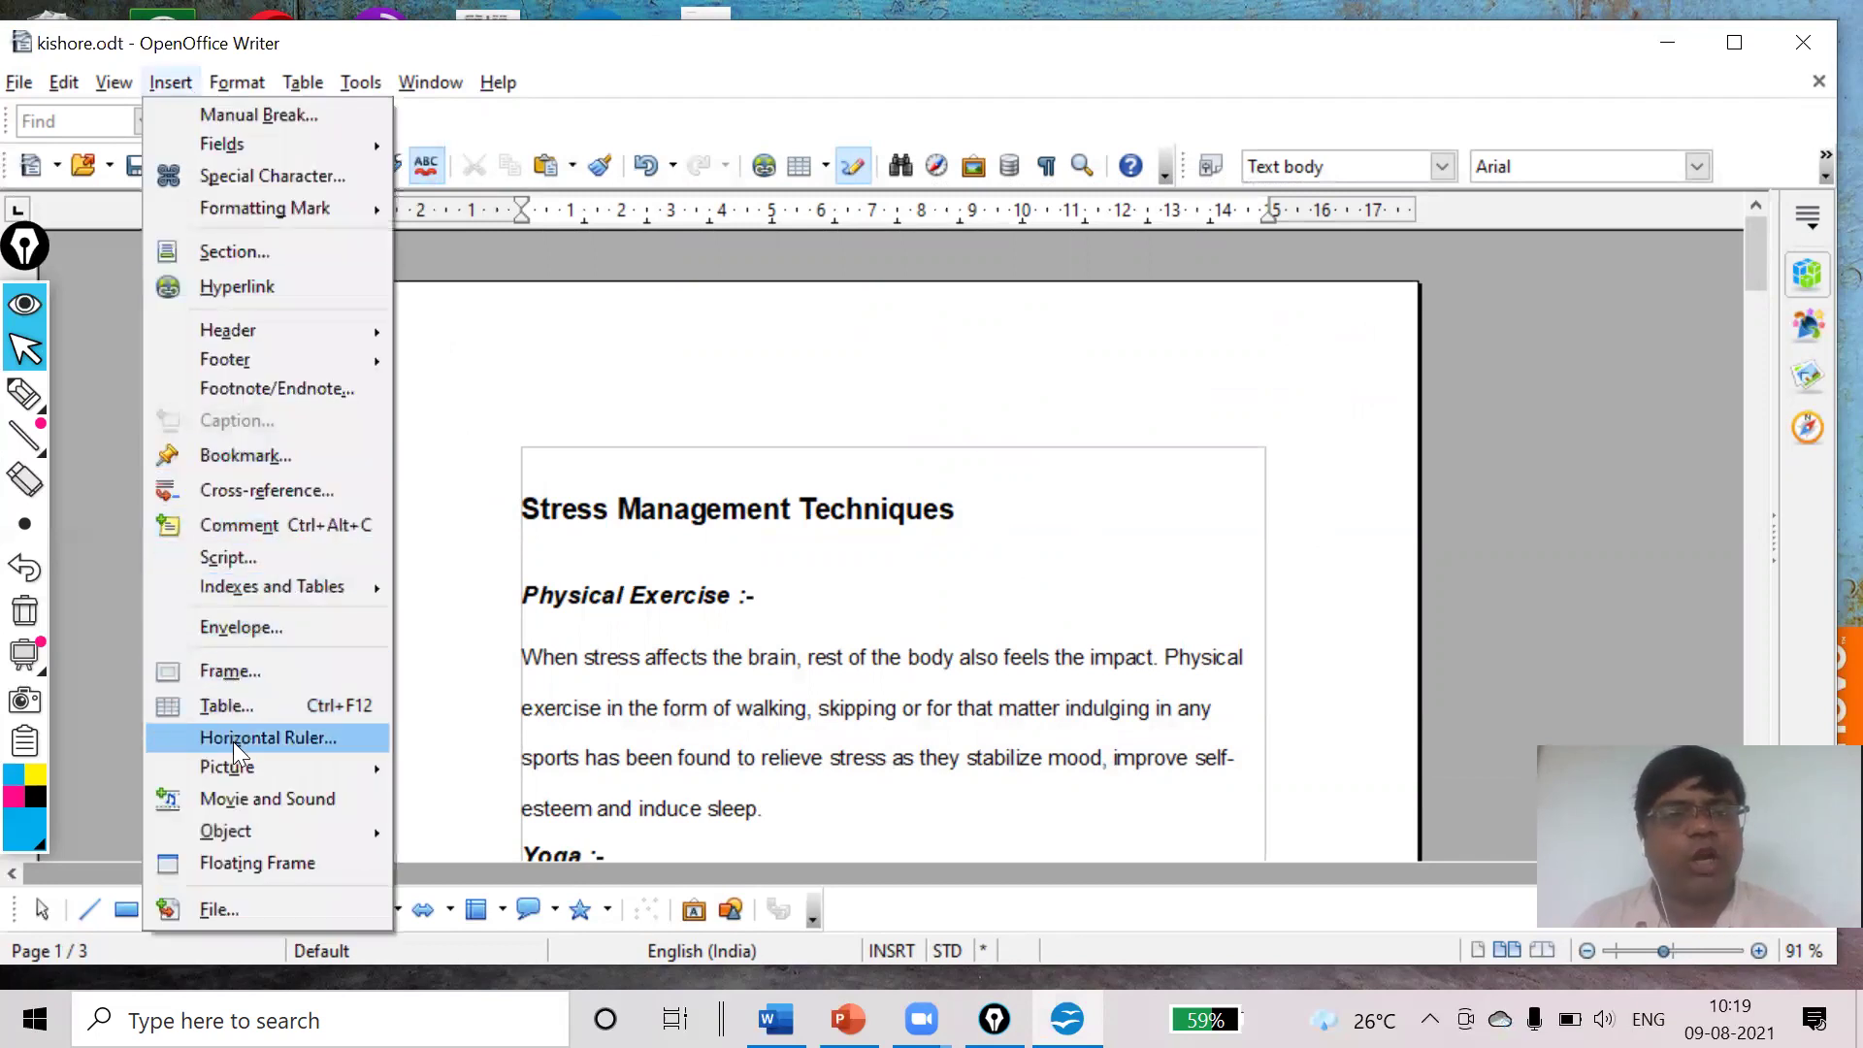
pyautogui.moveTo(249, 588)
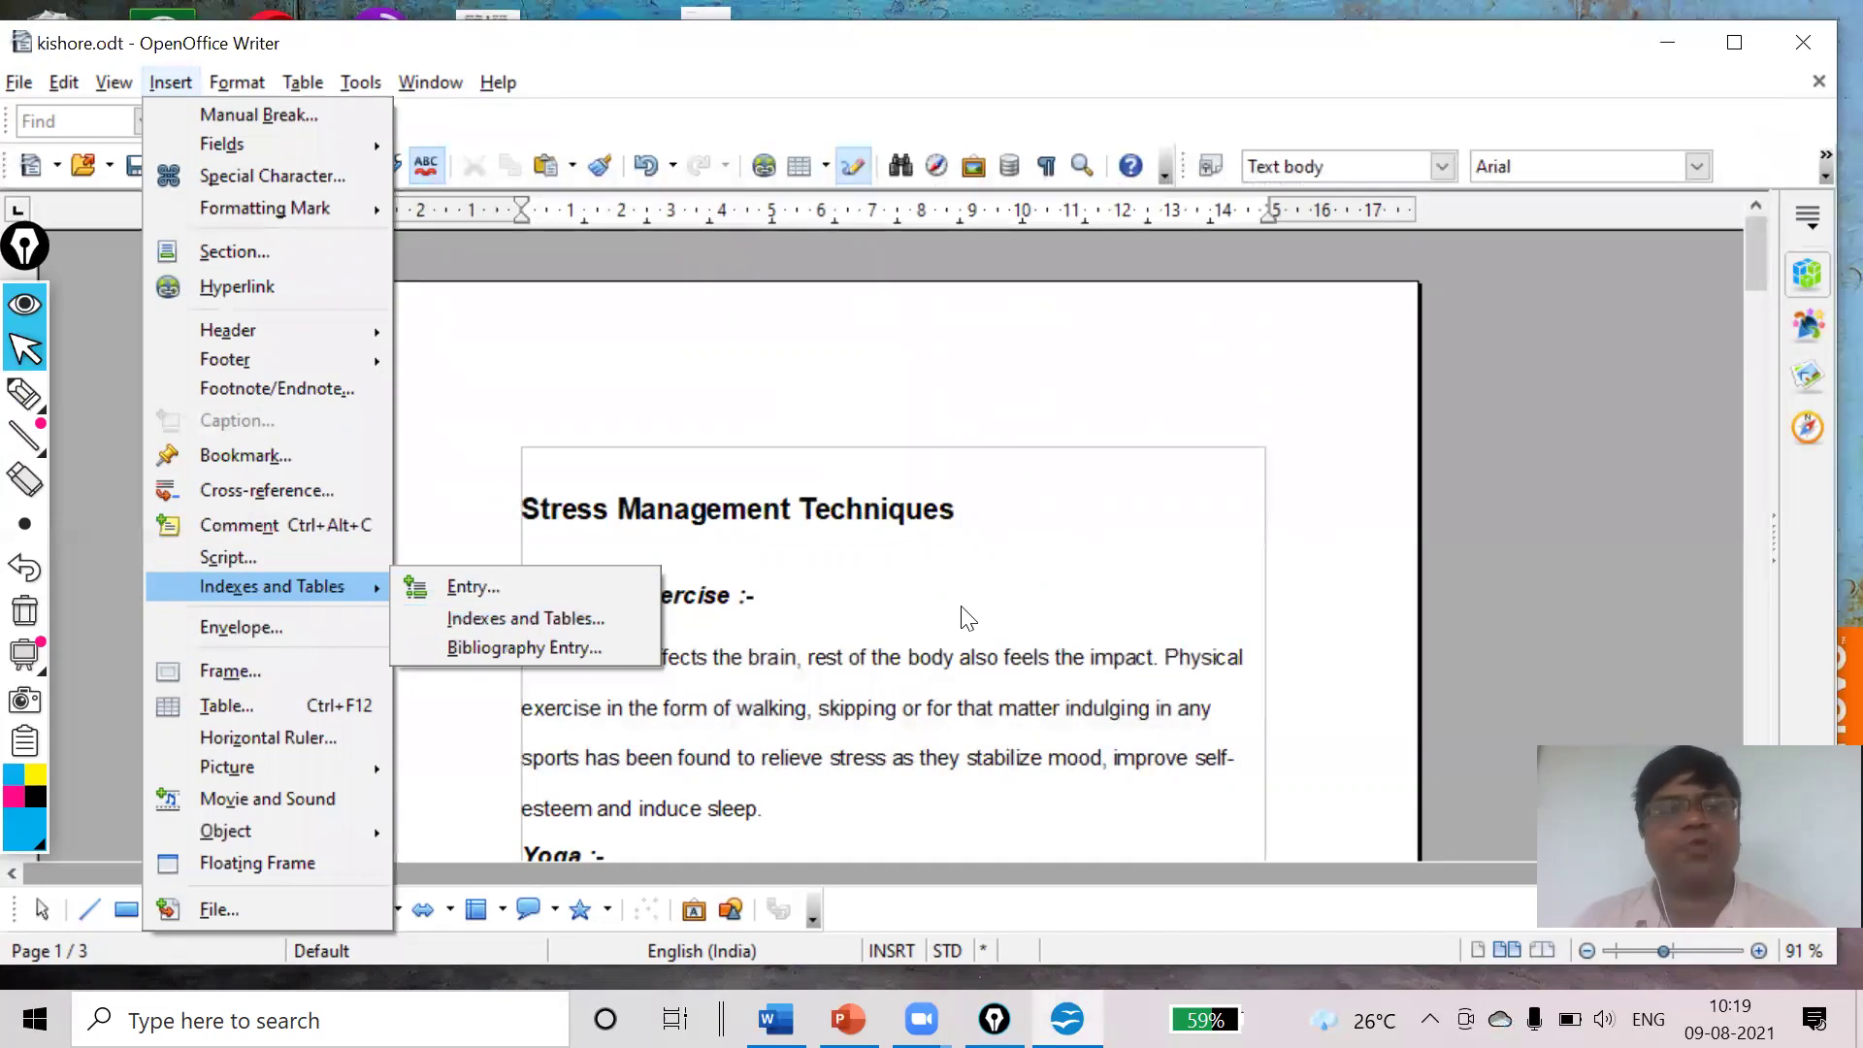
pyautogui.click(1169, 524)
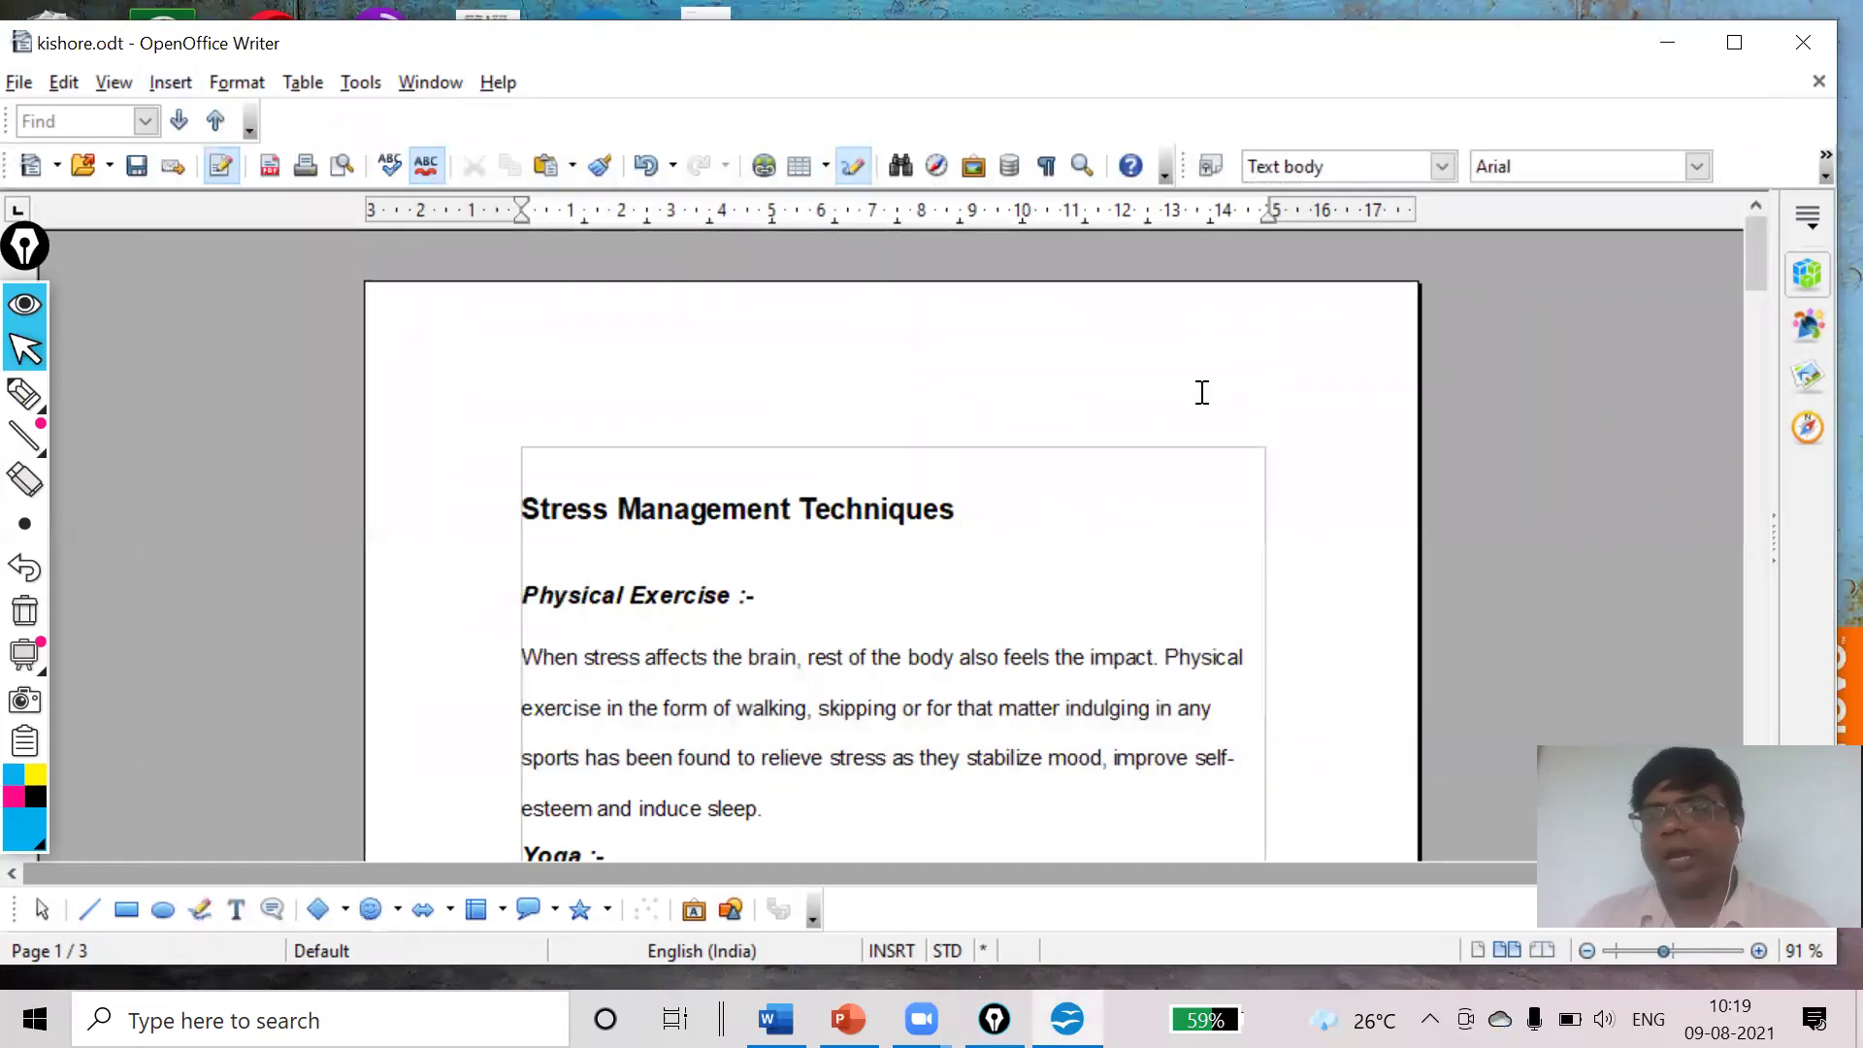